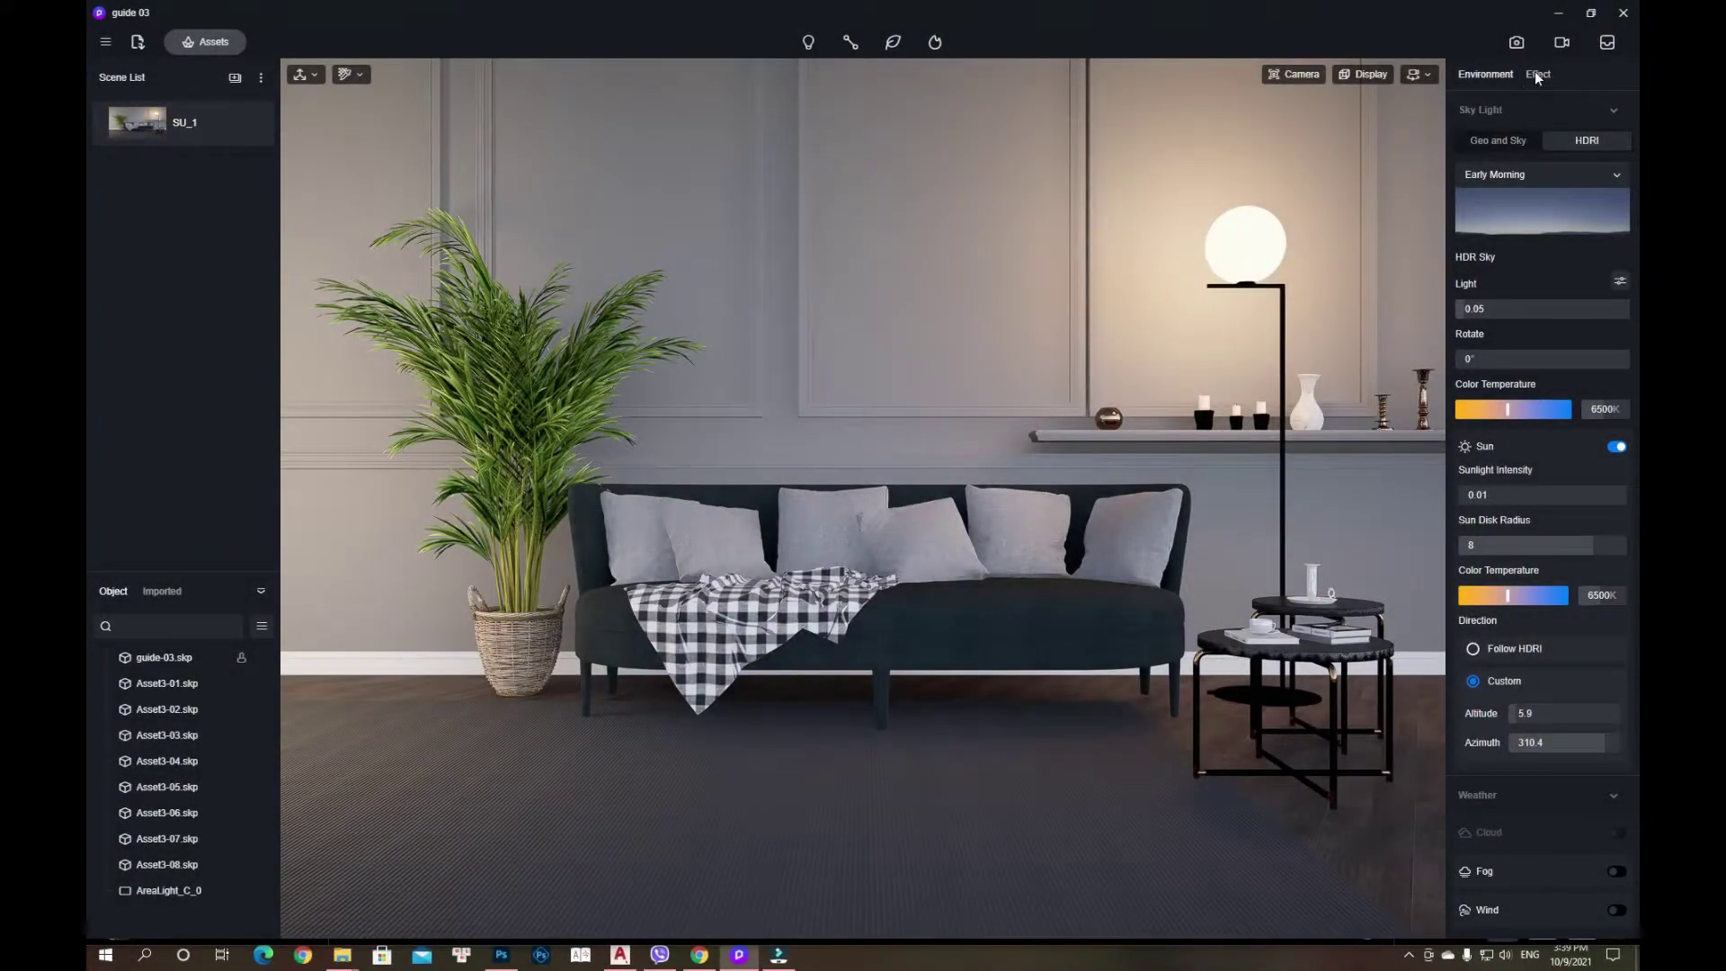
- Enable LUT colour grading and apply the Modern Dystopian Action preset at about 0.49 intensity
click(1536, 77)
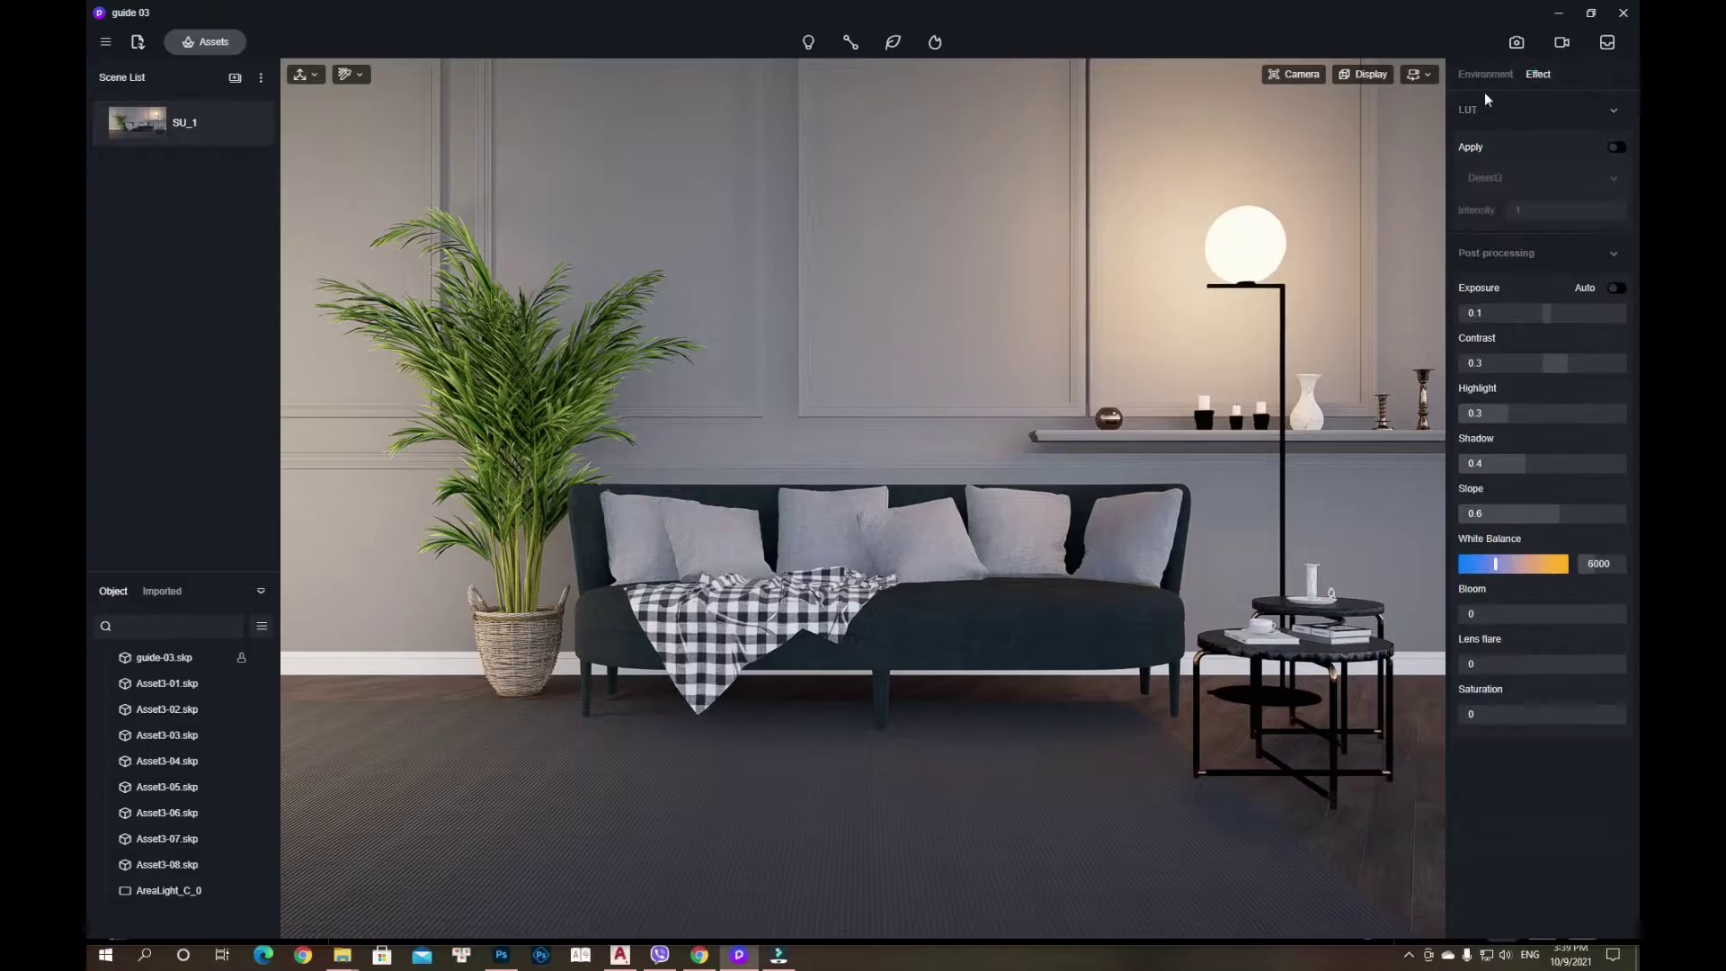
click(1618, 148)
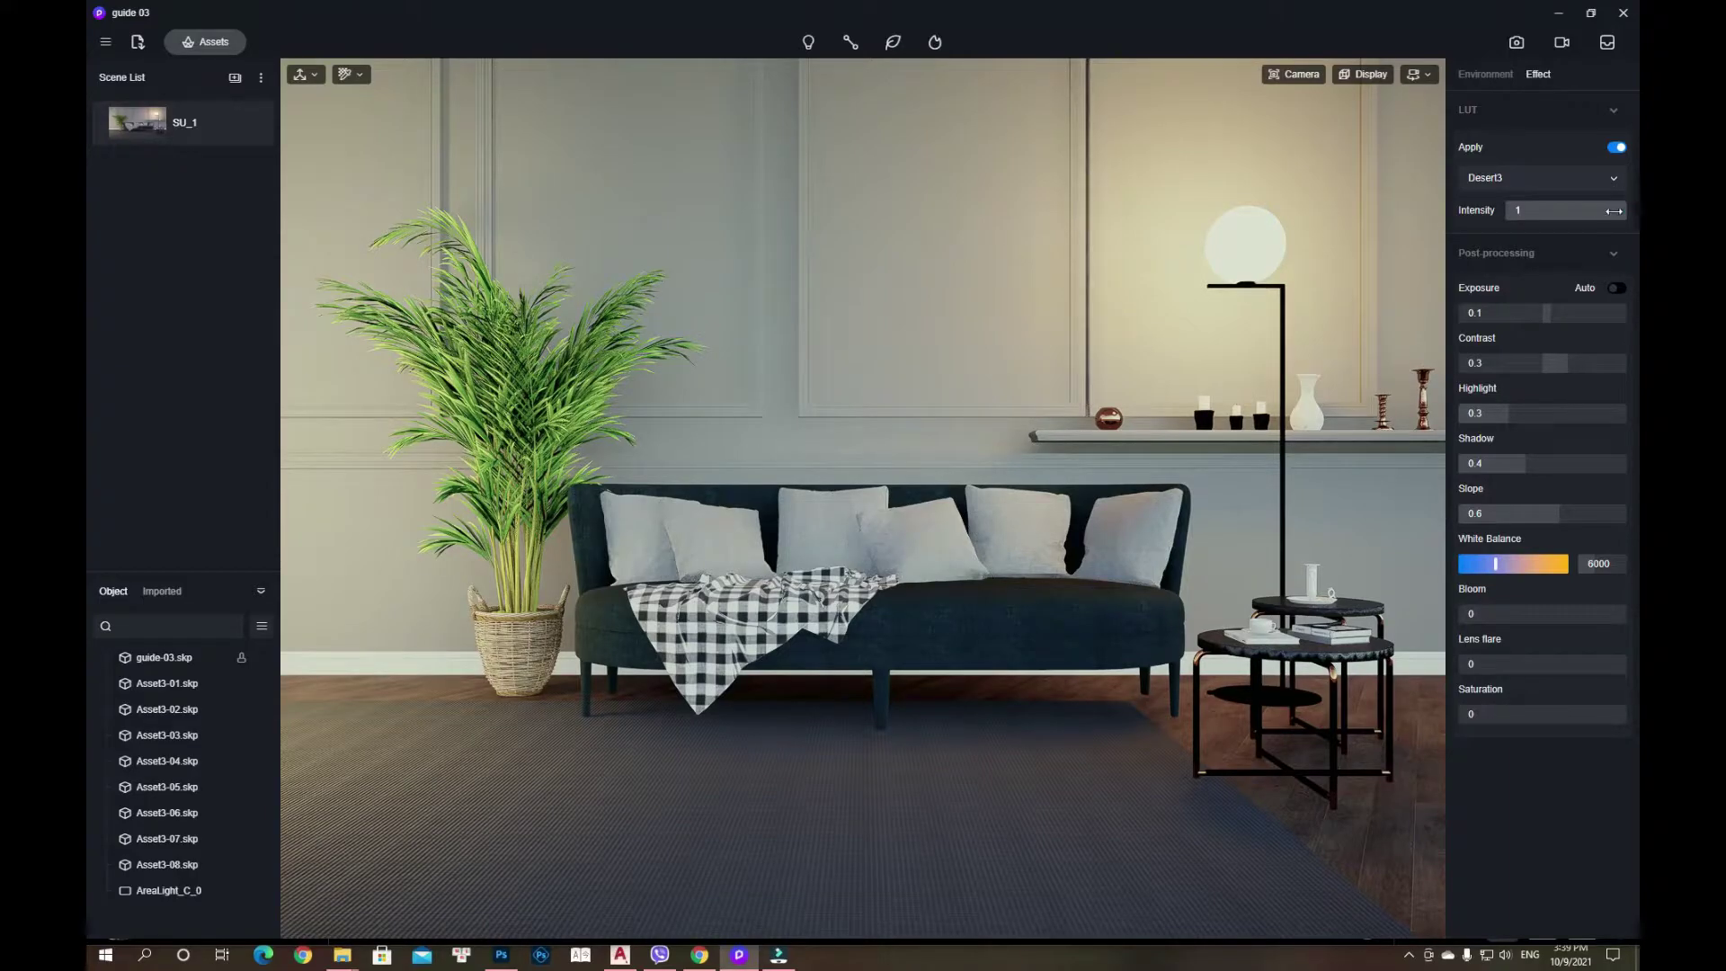
mouse_move(1615, 211)
mouse_down()
mouse_move(1547, 210)
mouse_move(1625, 211)
mouse_up()
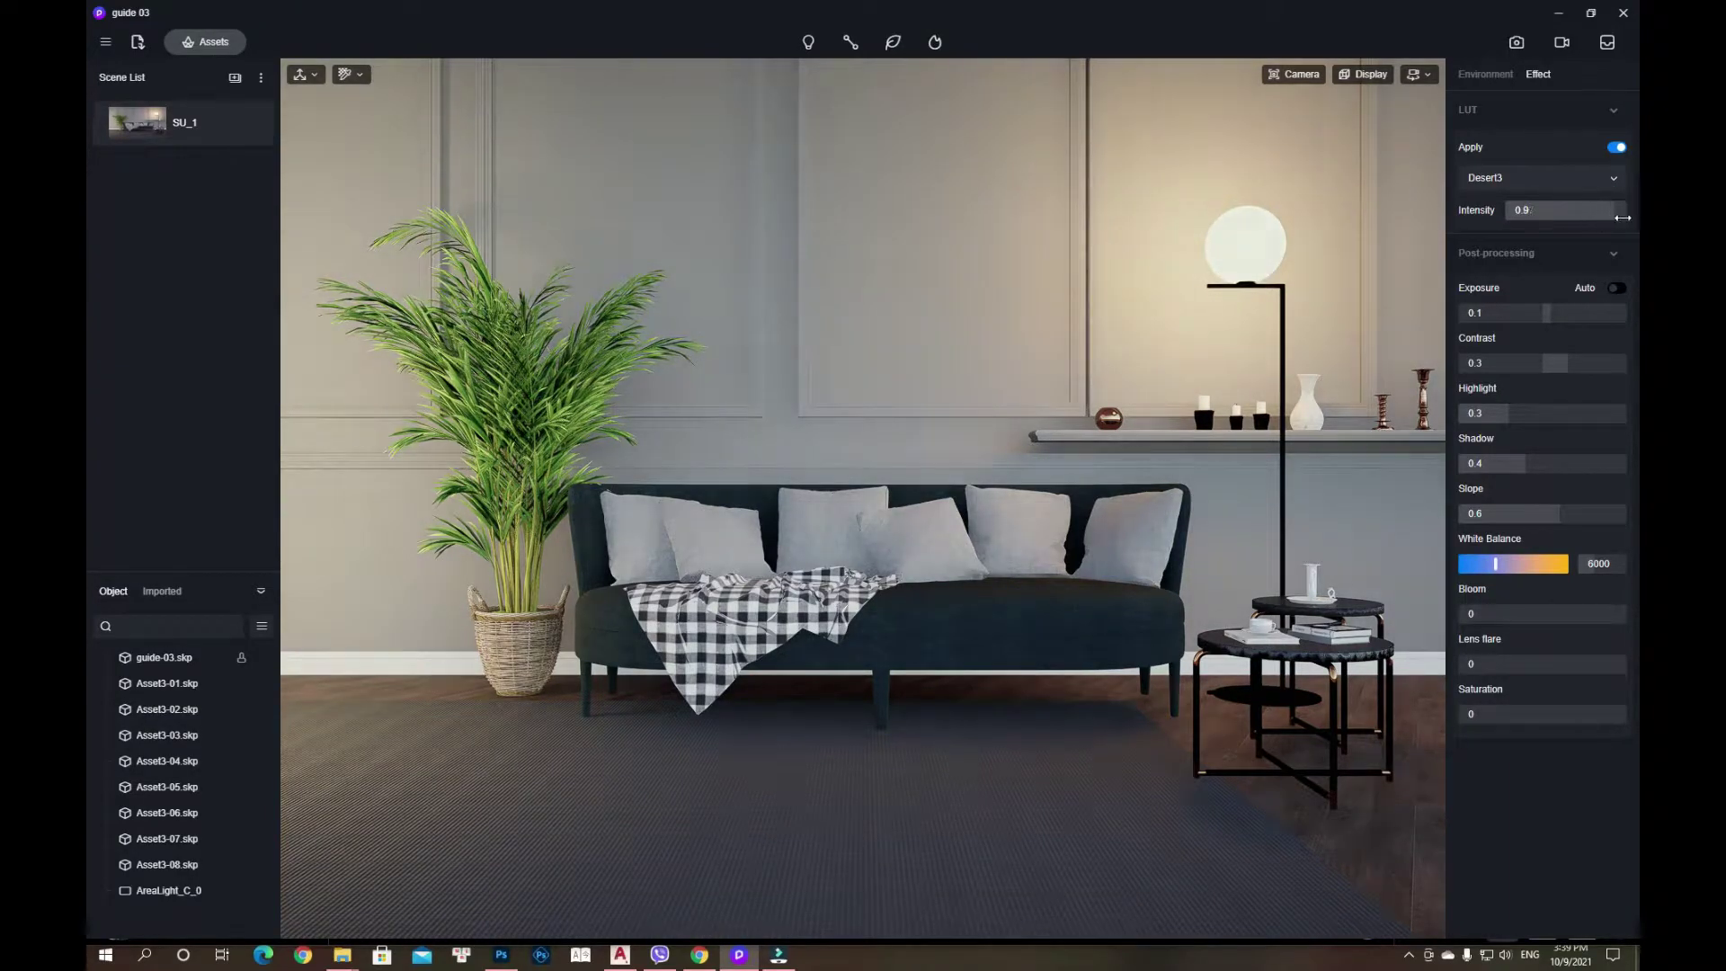
click(1565, 182)
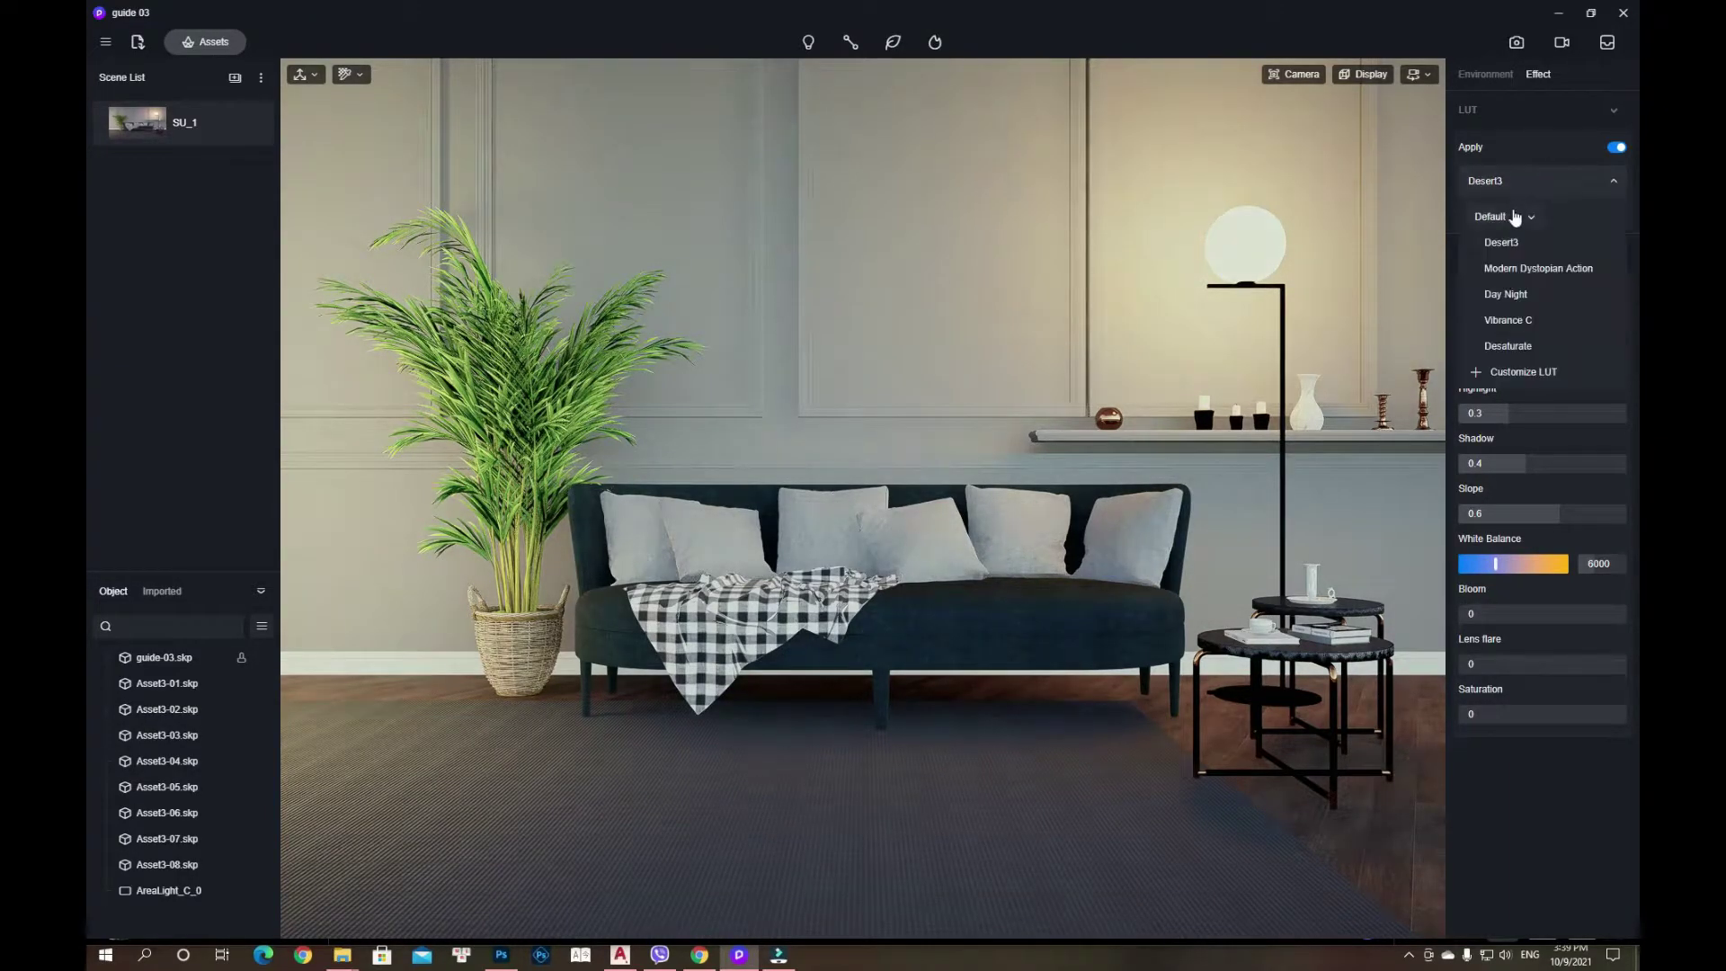
click(1508, 269)
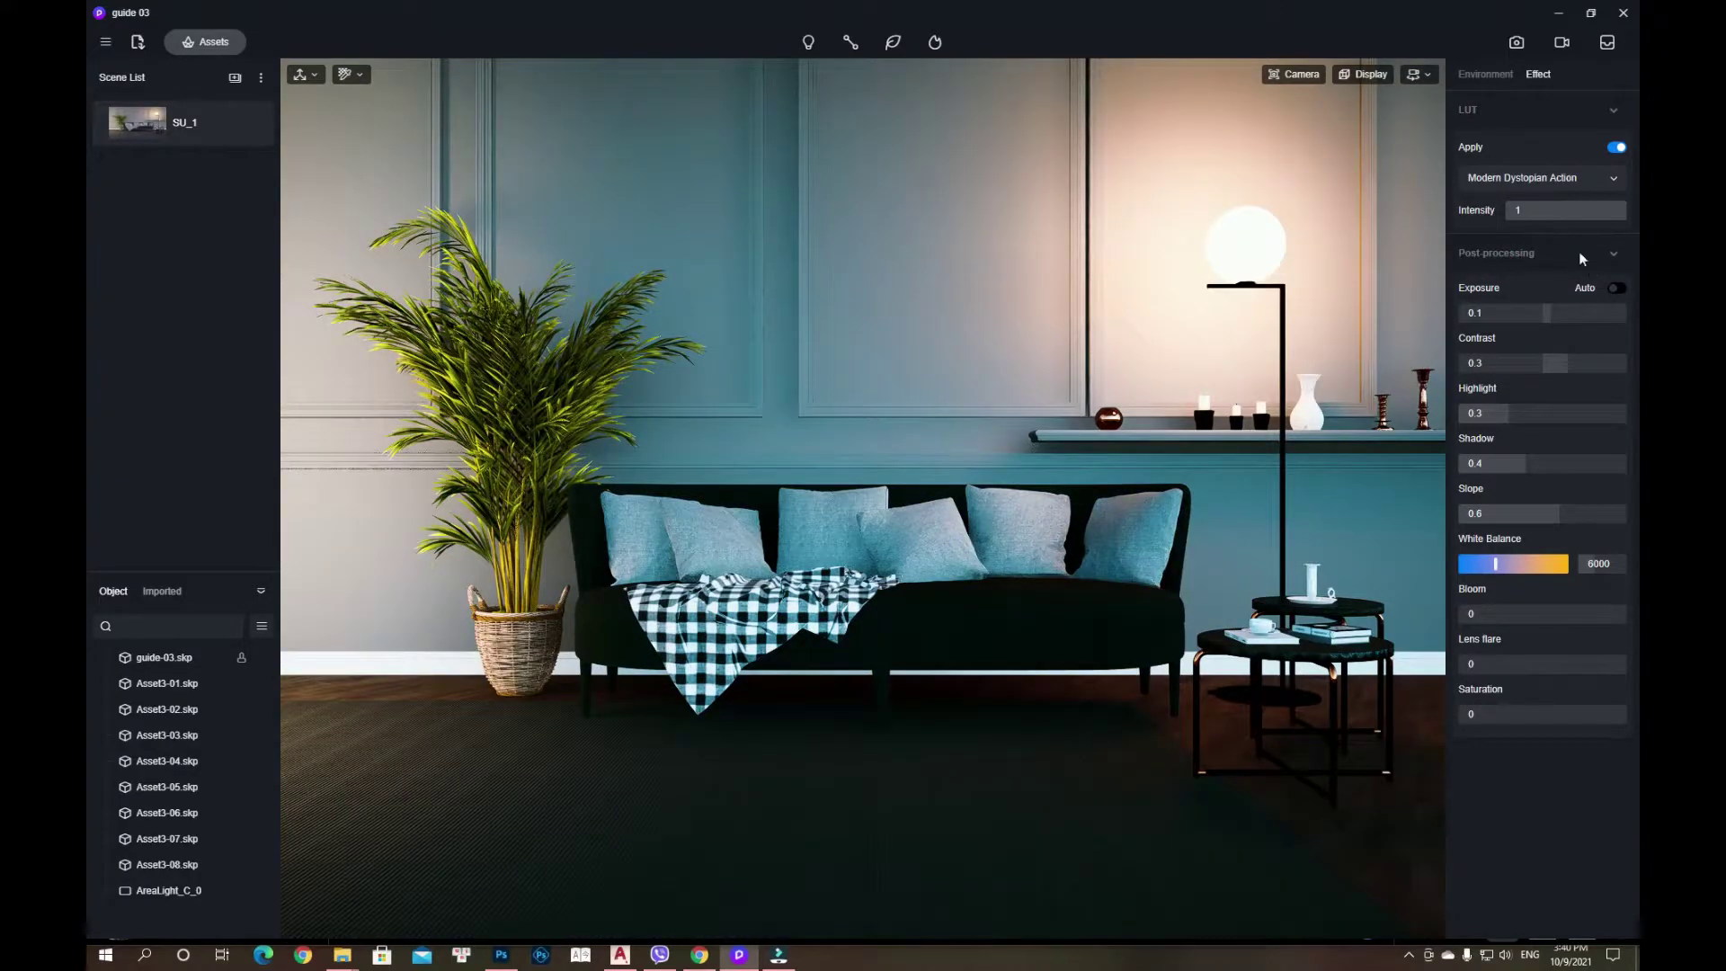
drag(1607, 210, 1563, 212)
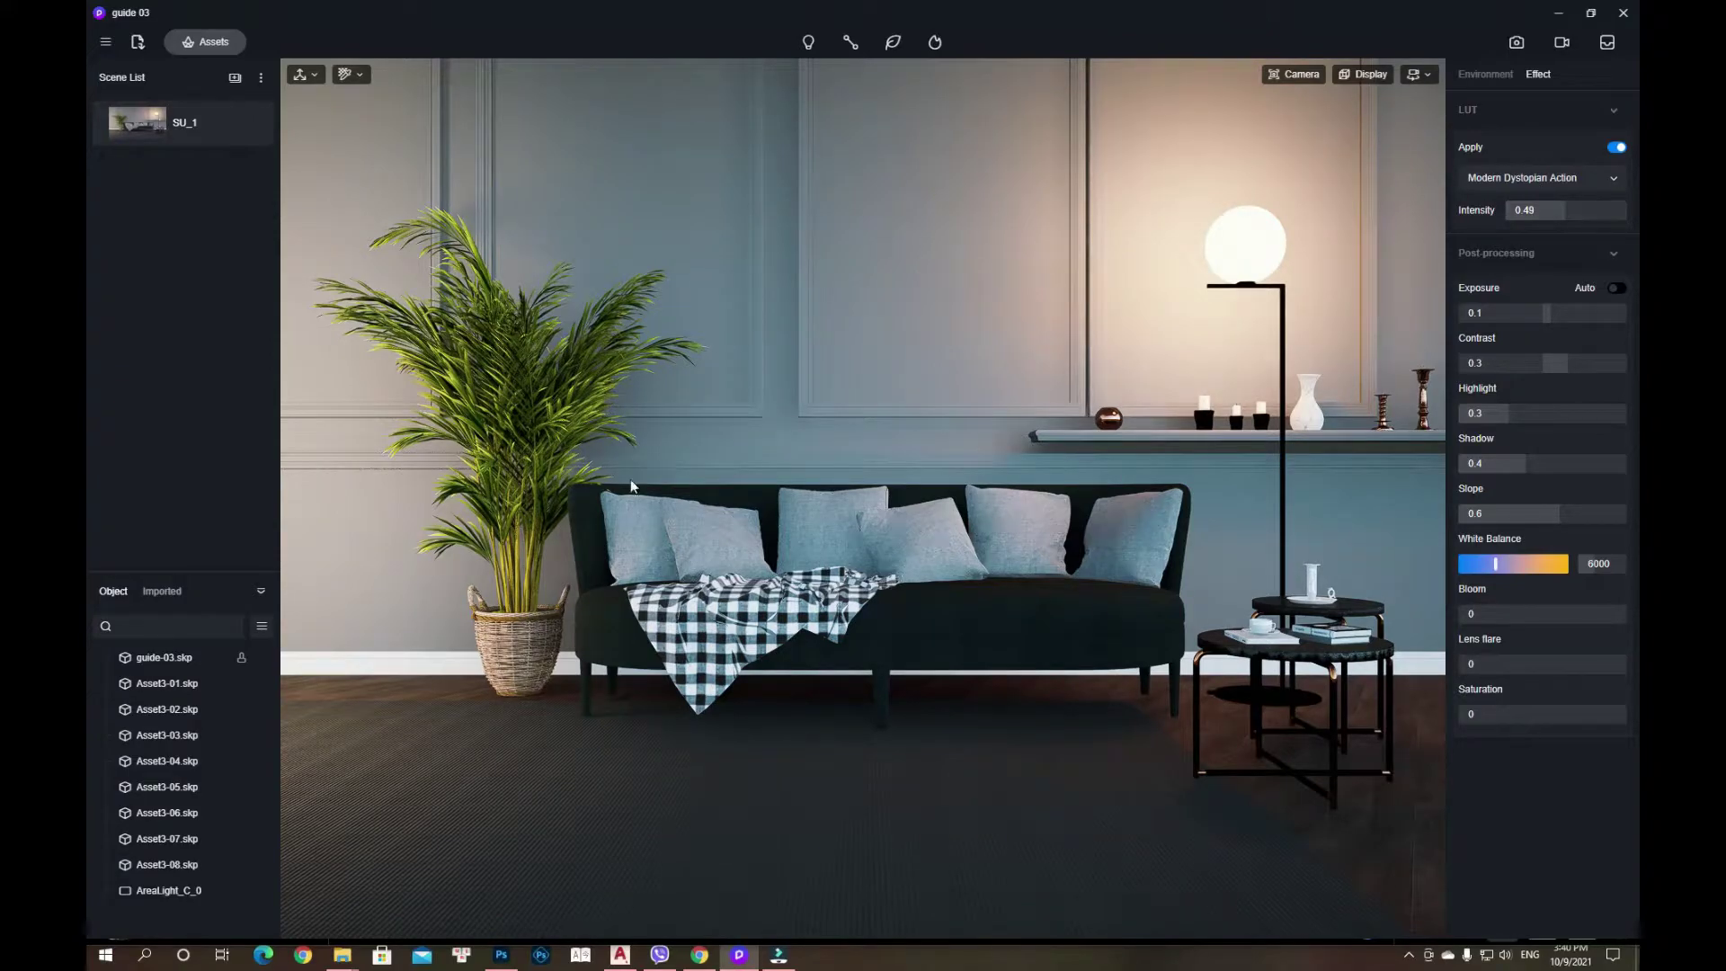
click(1566, 184)
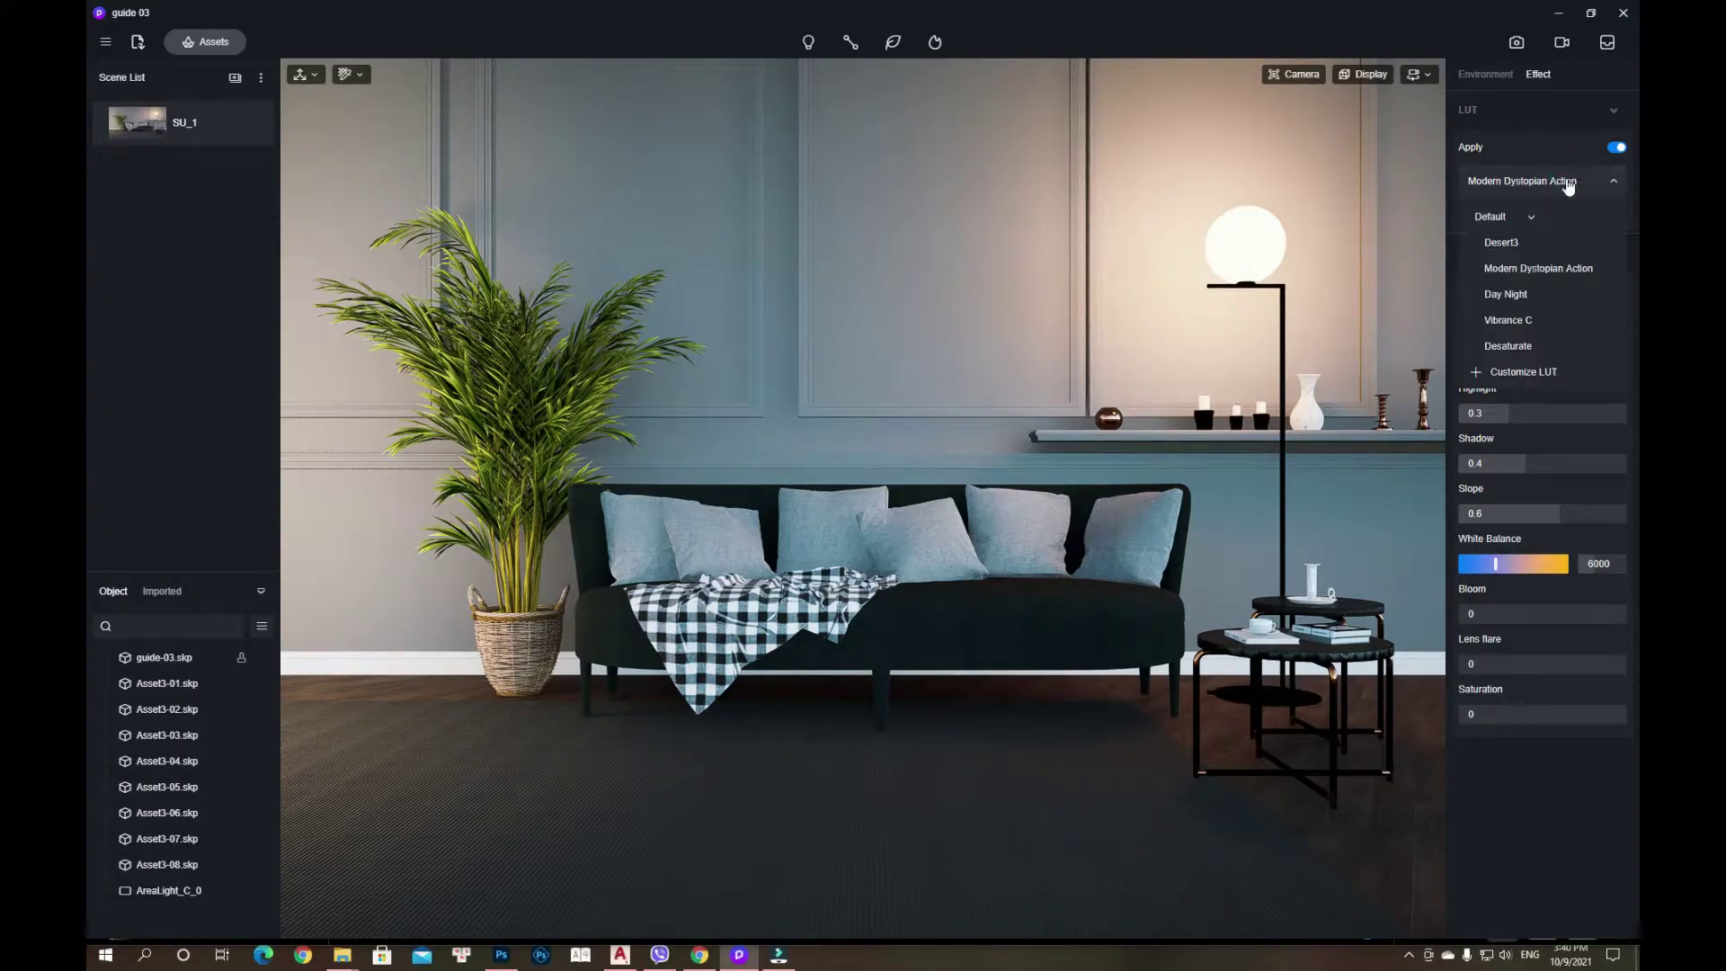
- Try the Day Night LUT at full intensity, then Vibrance C at about half
click(1526, 294)
mouse_move(1564, 219)
mouse_down()
mouse_move(1622, 210)
mouse_move(1472, 223)
mouse_move(1622, 219)
mouse_up()
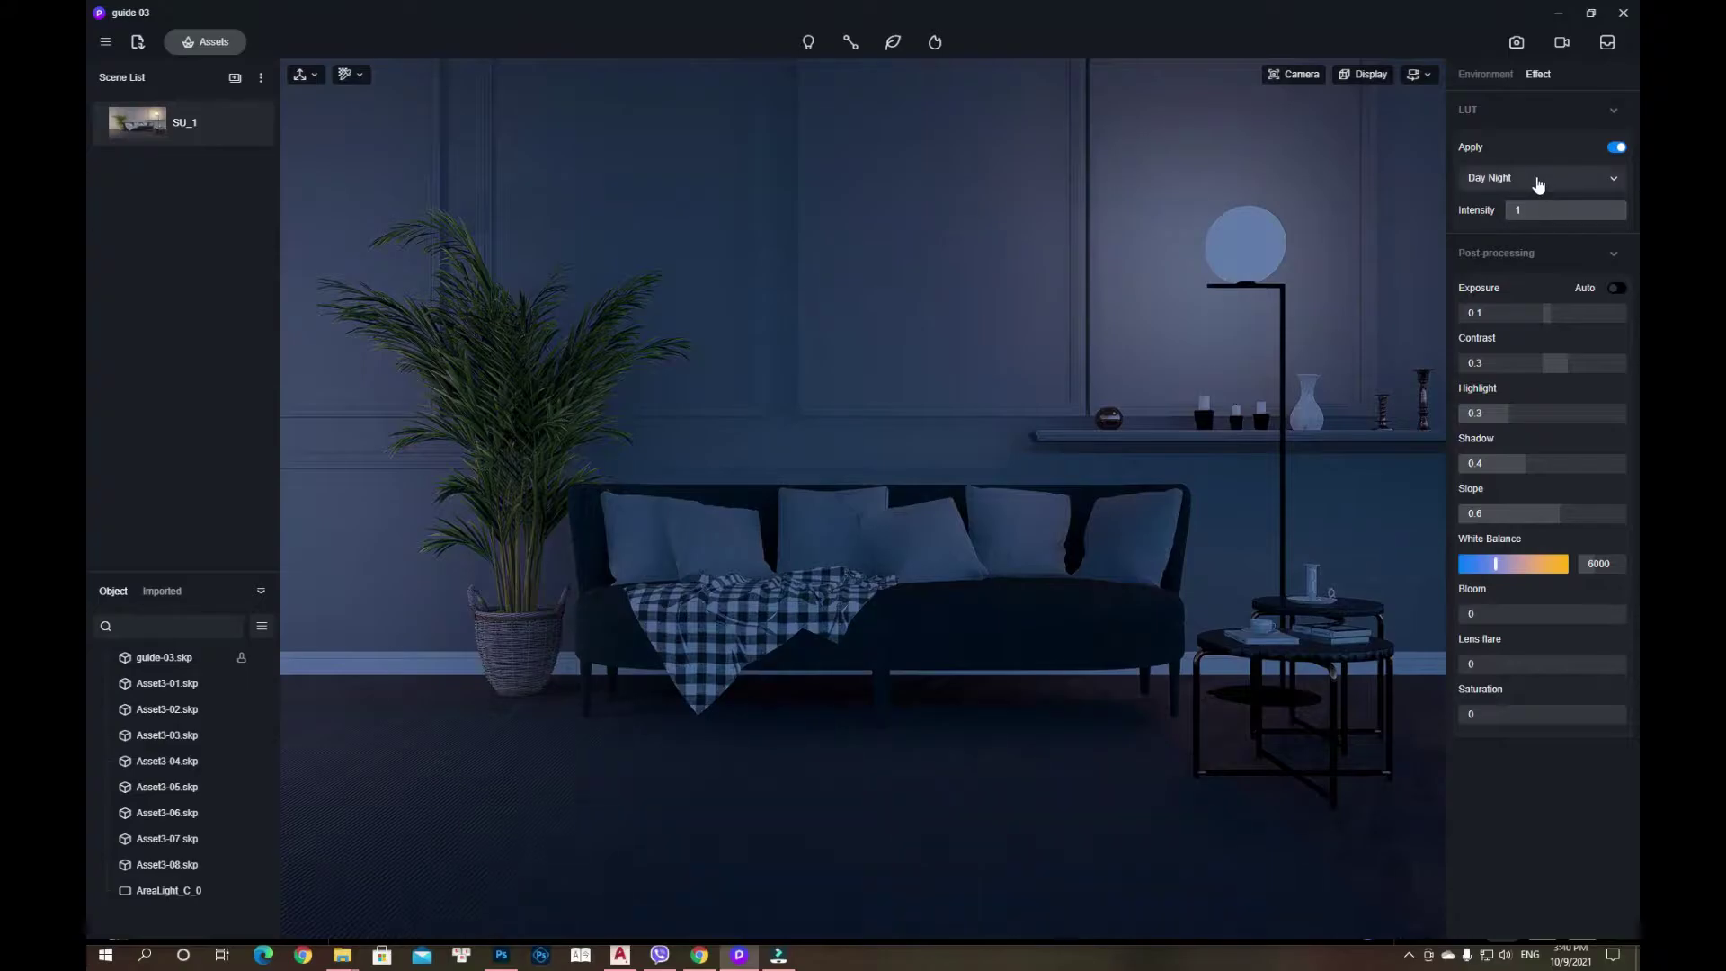
click(1541, 177)
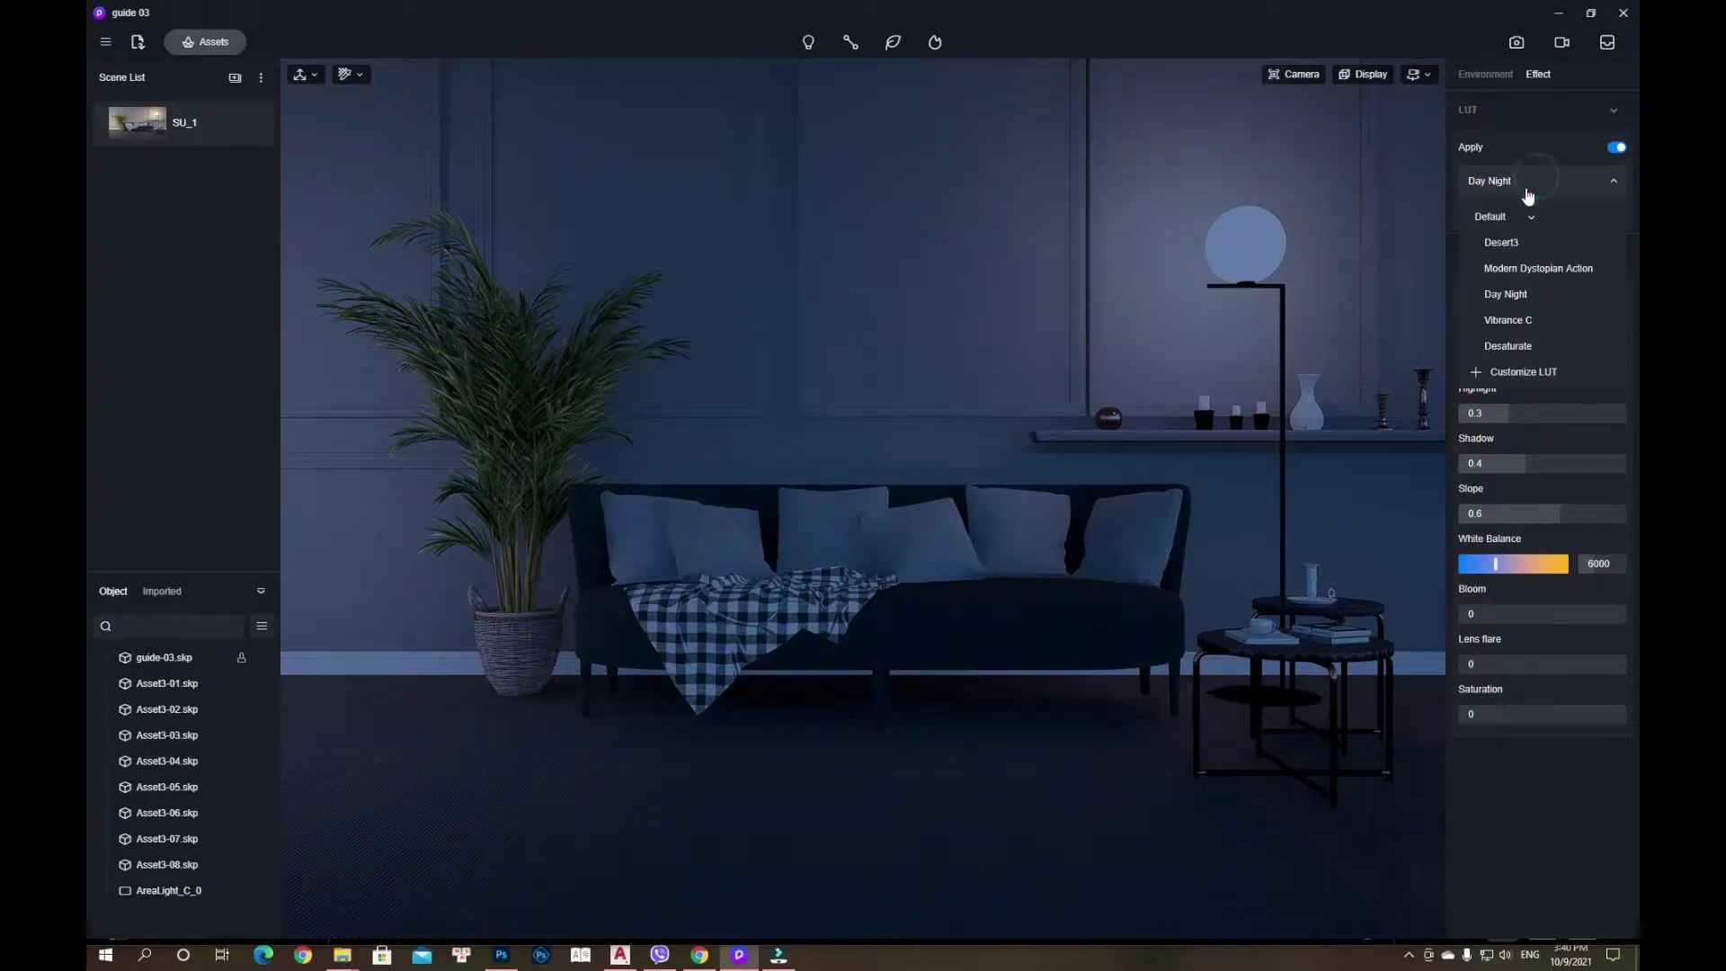
click(1511, 318)
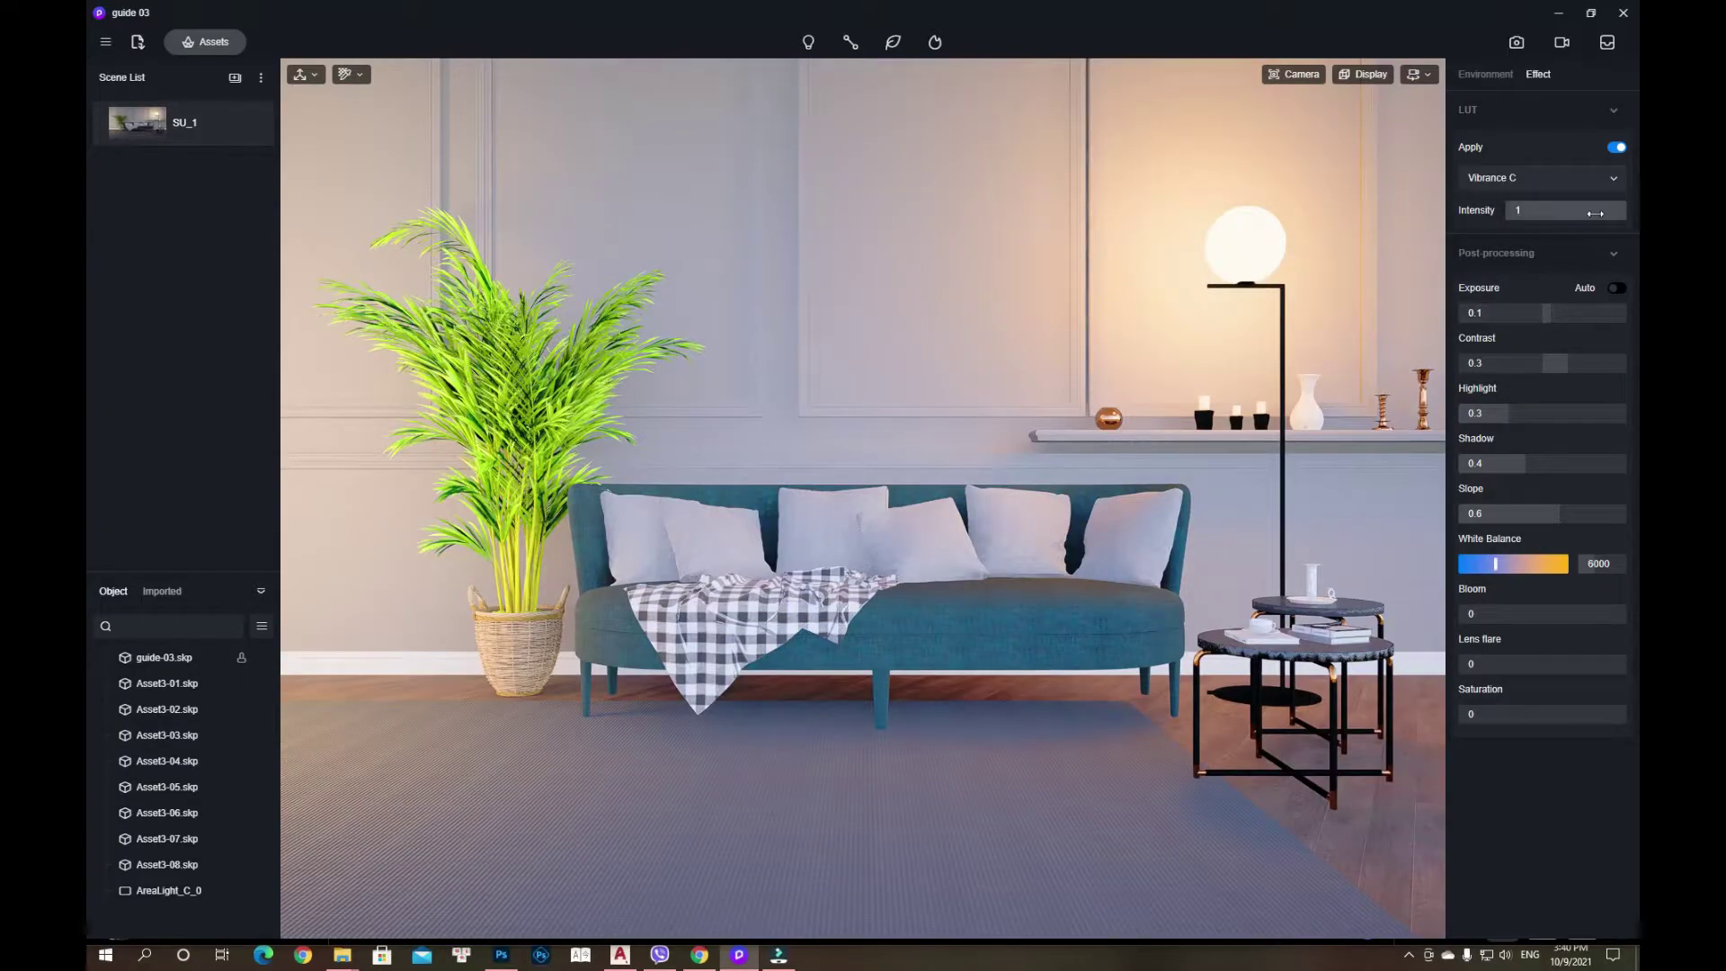
drag(1624, 213, 1565, 213)
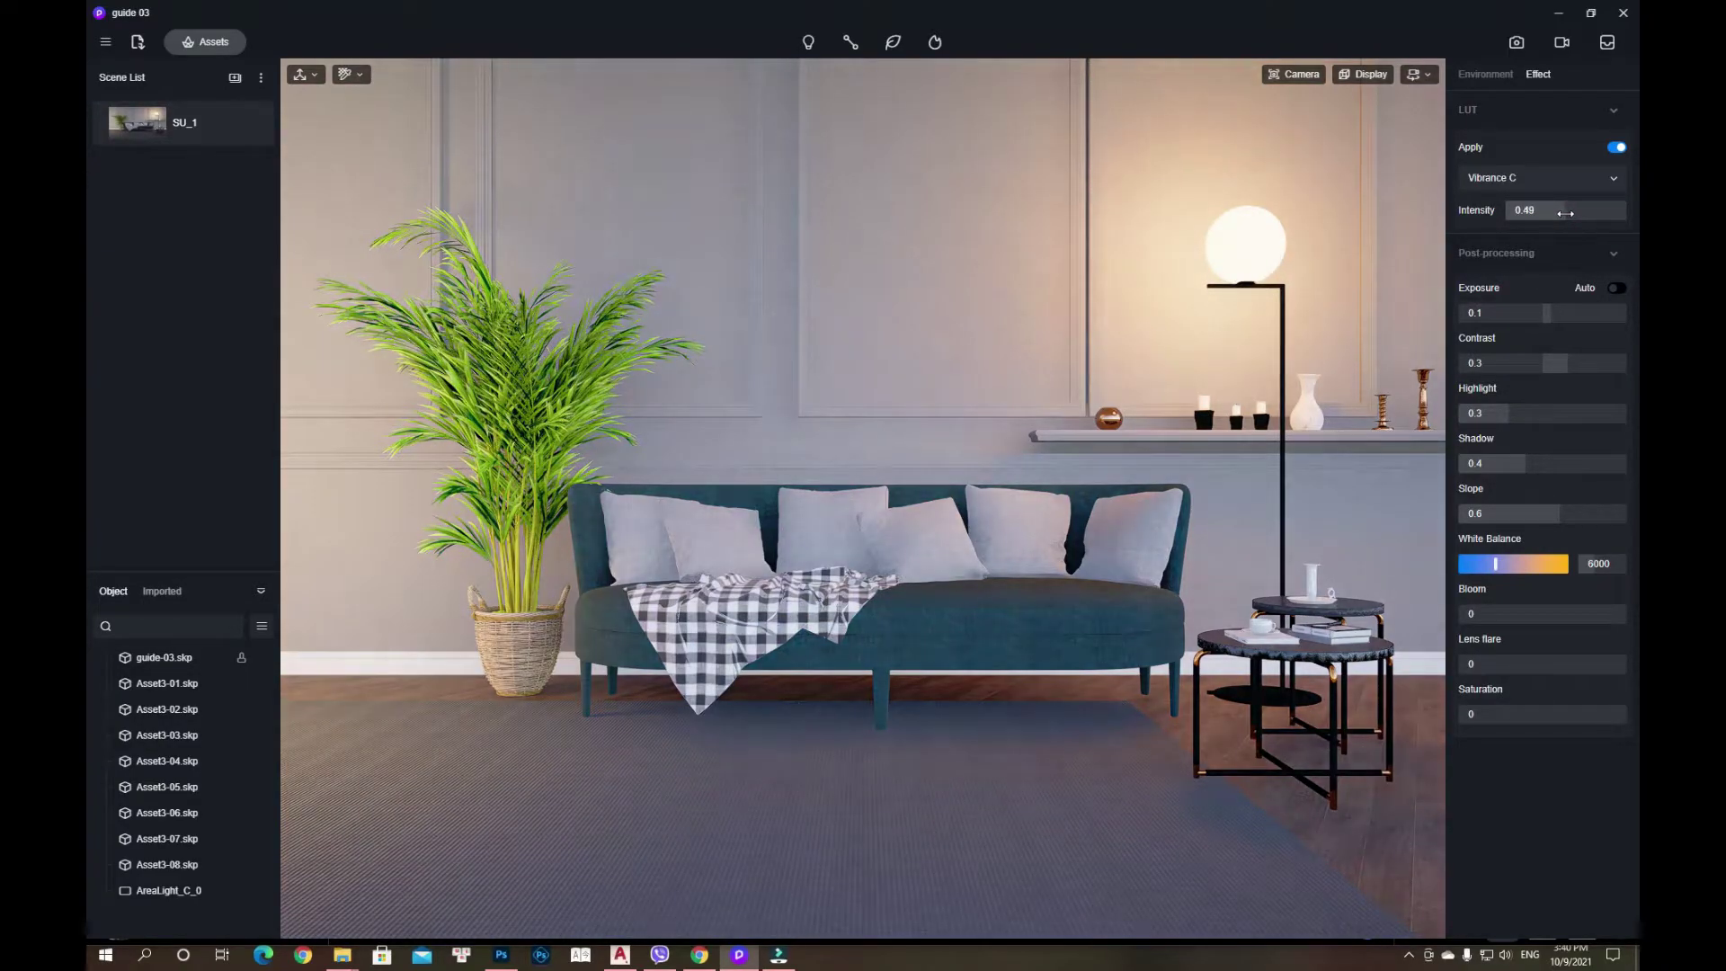
- Switch the grade to the Desaturate LUT at full intensity 1
click(1575, 184)
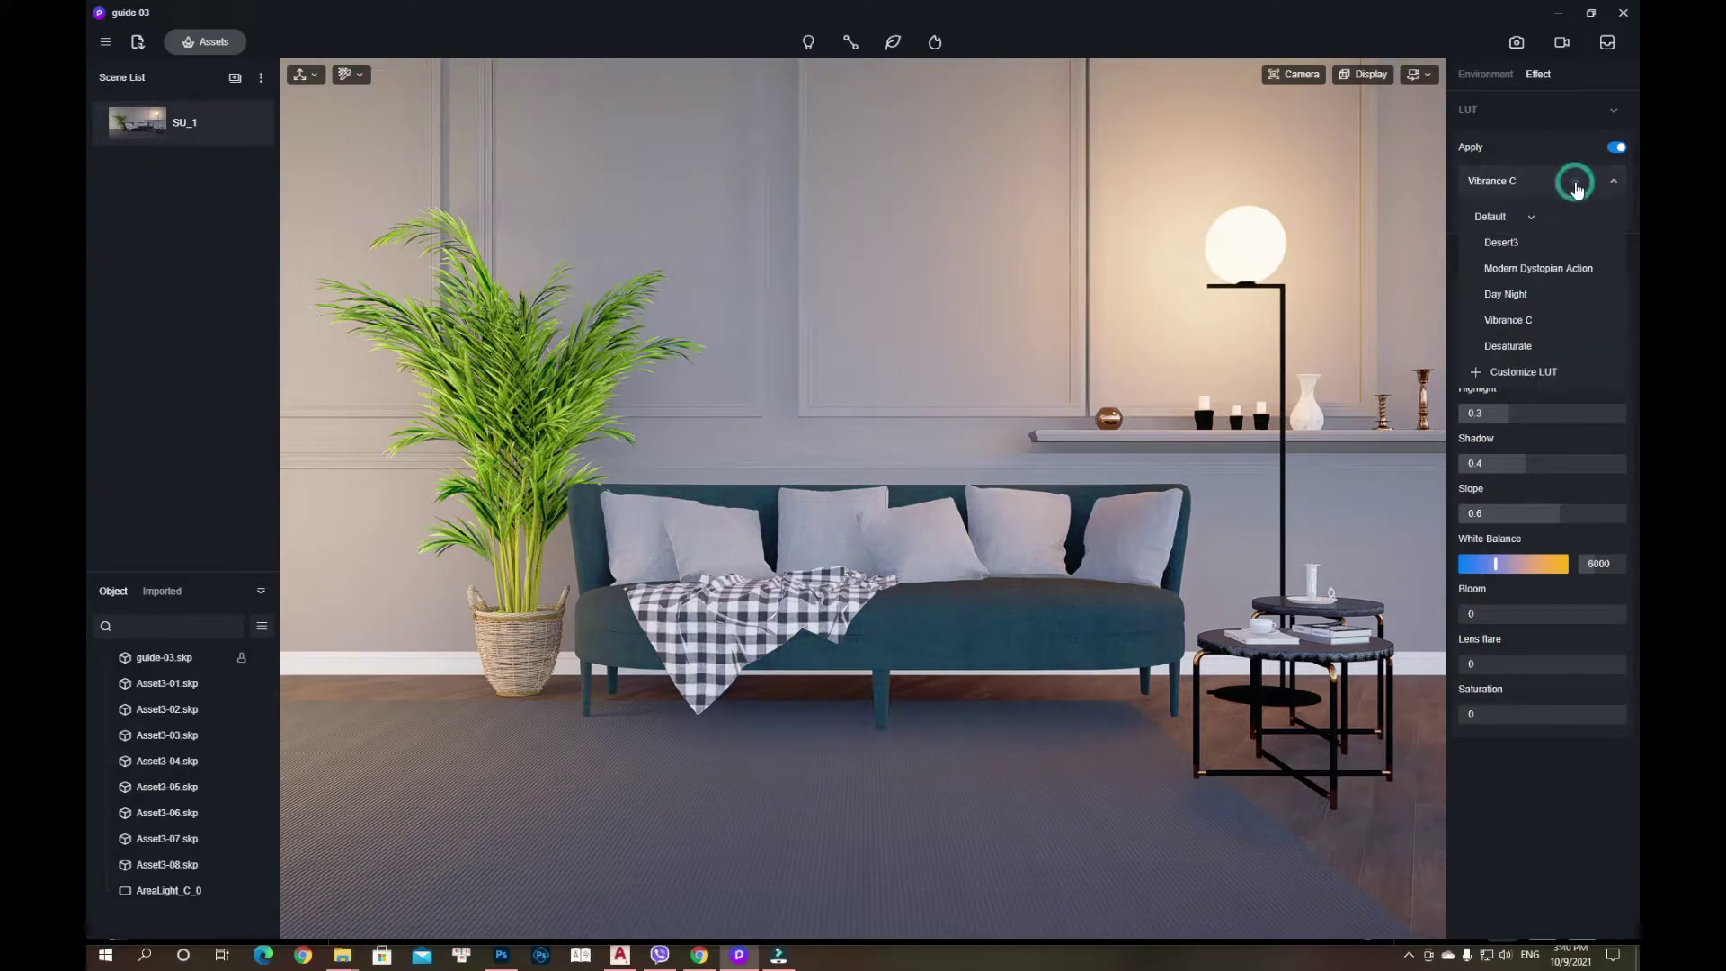
click(1499, 347)
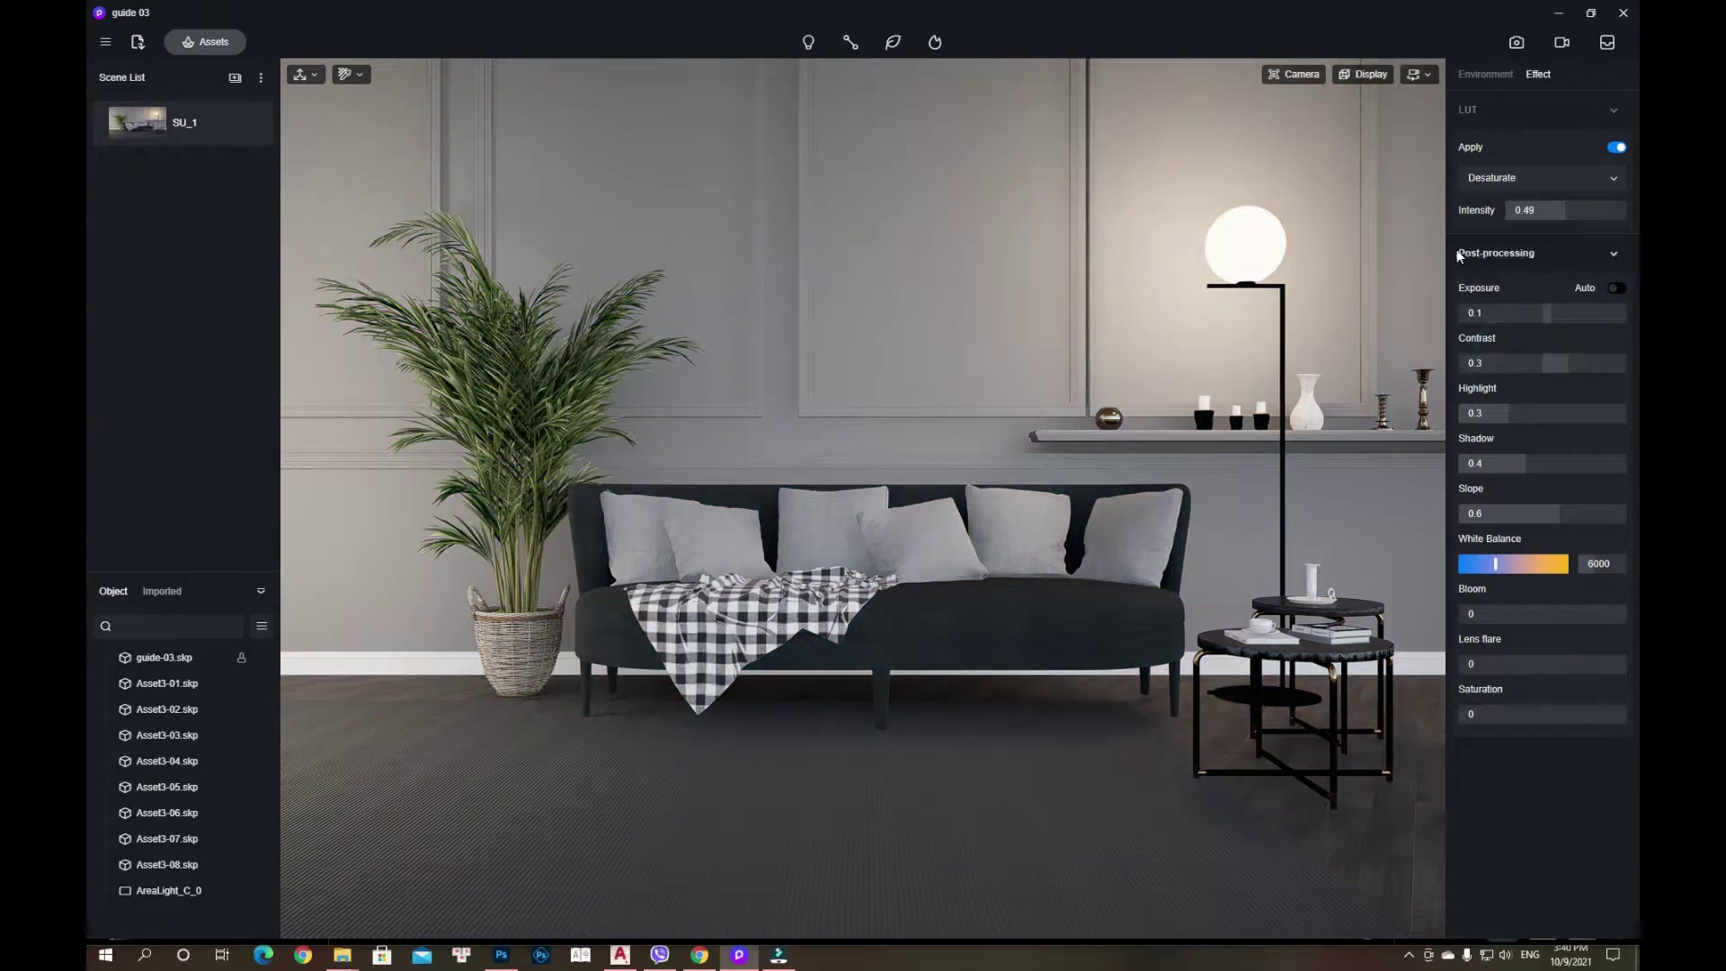
drag(1567, 207, 1629, 207)
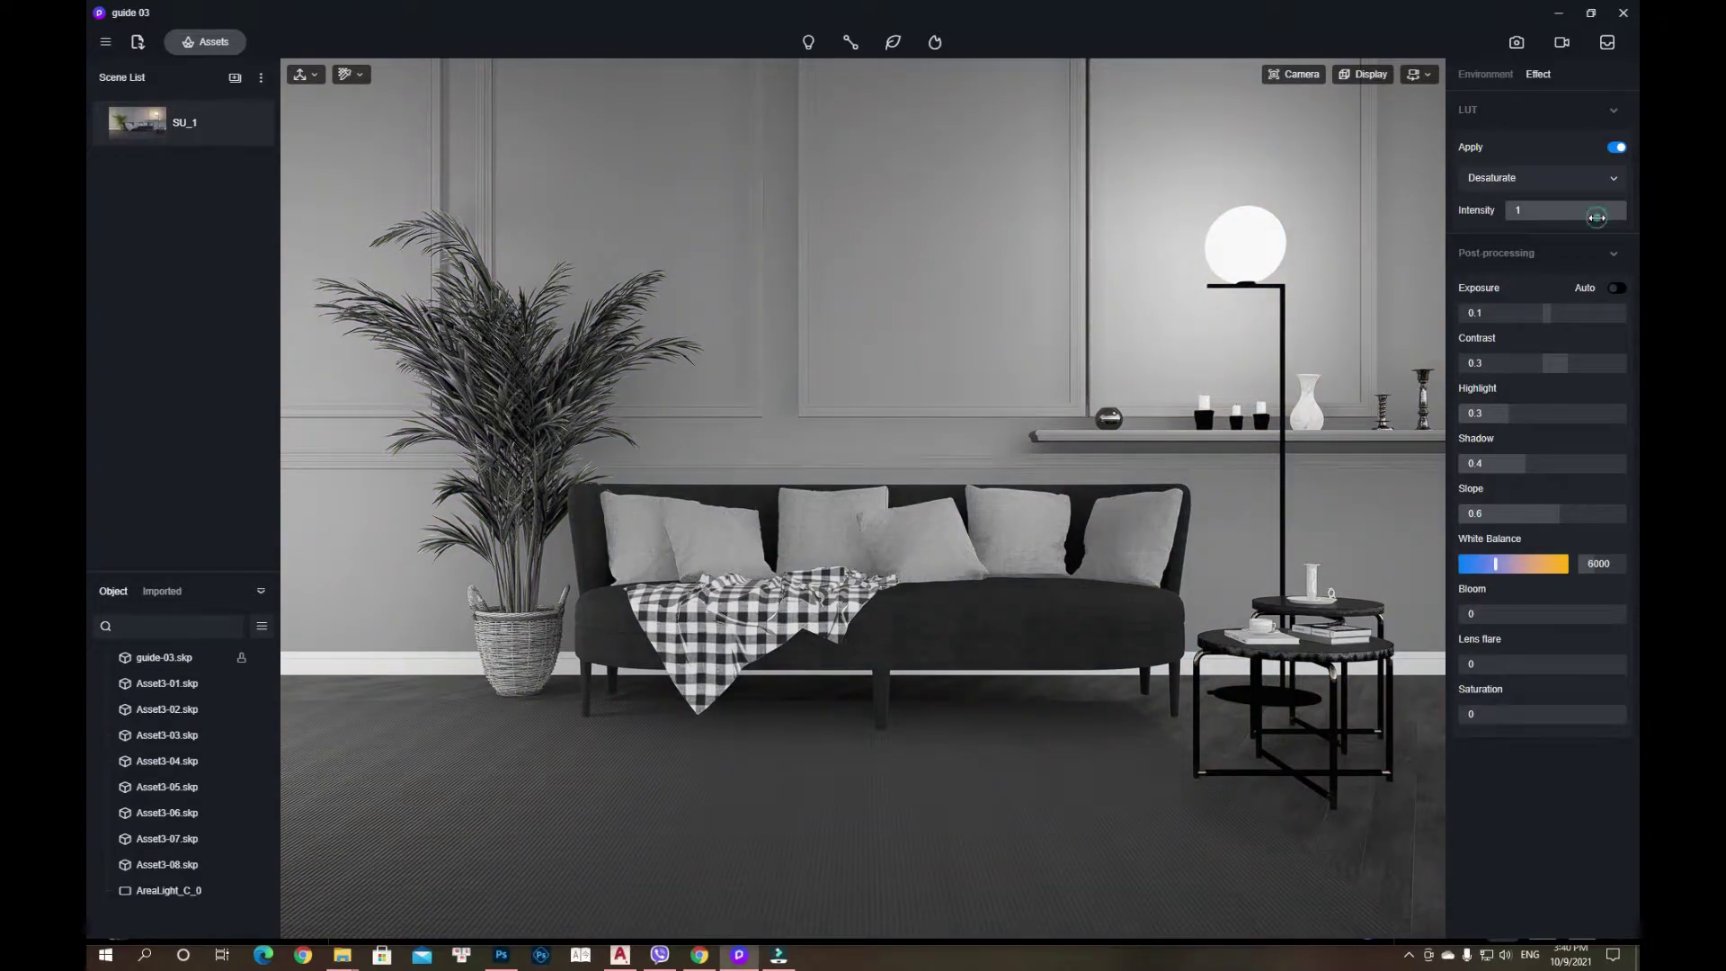
click(1602, 178)
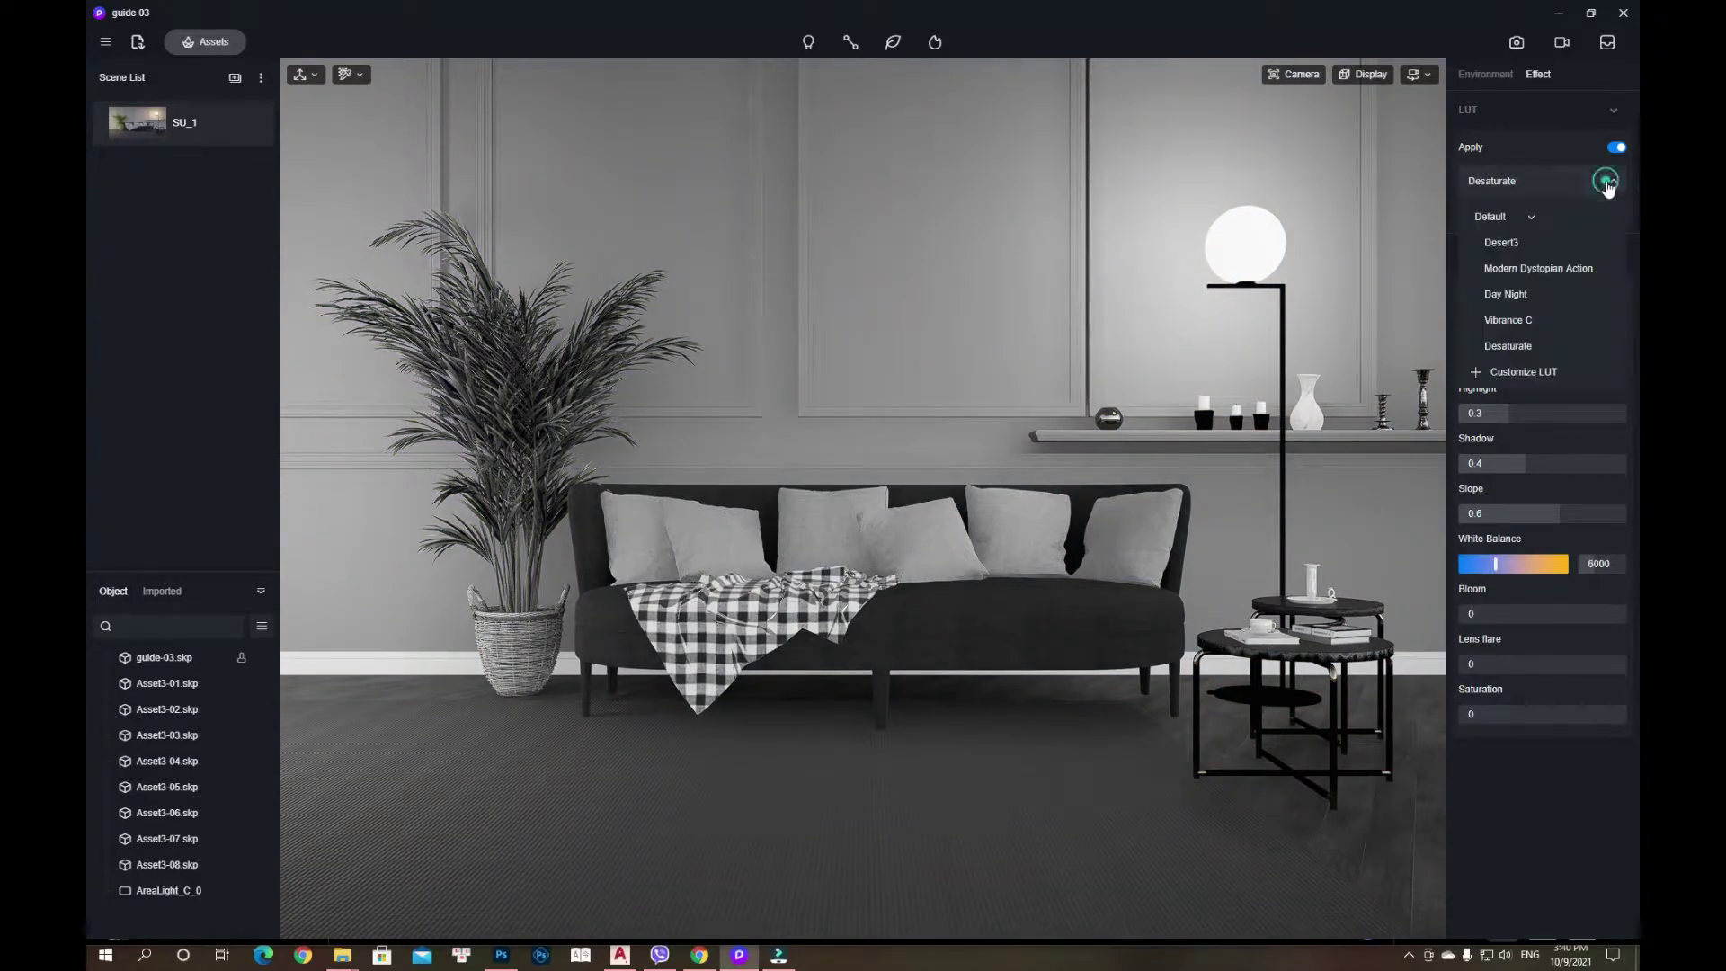
- Load custom Cinematic-1.cube from Guide-03\Lut File and weaken it to about 0.21
click(1507, 371)
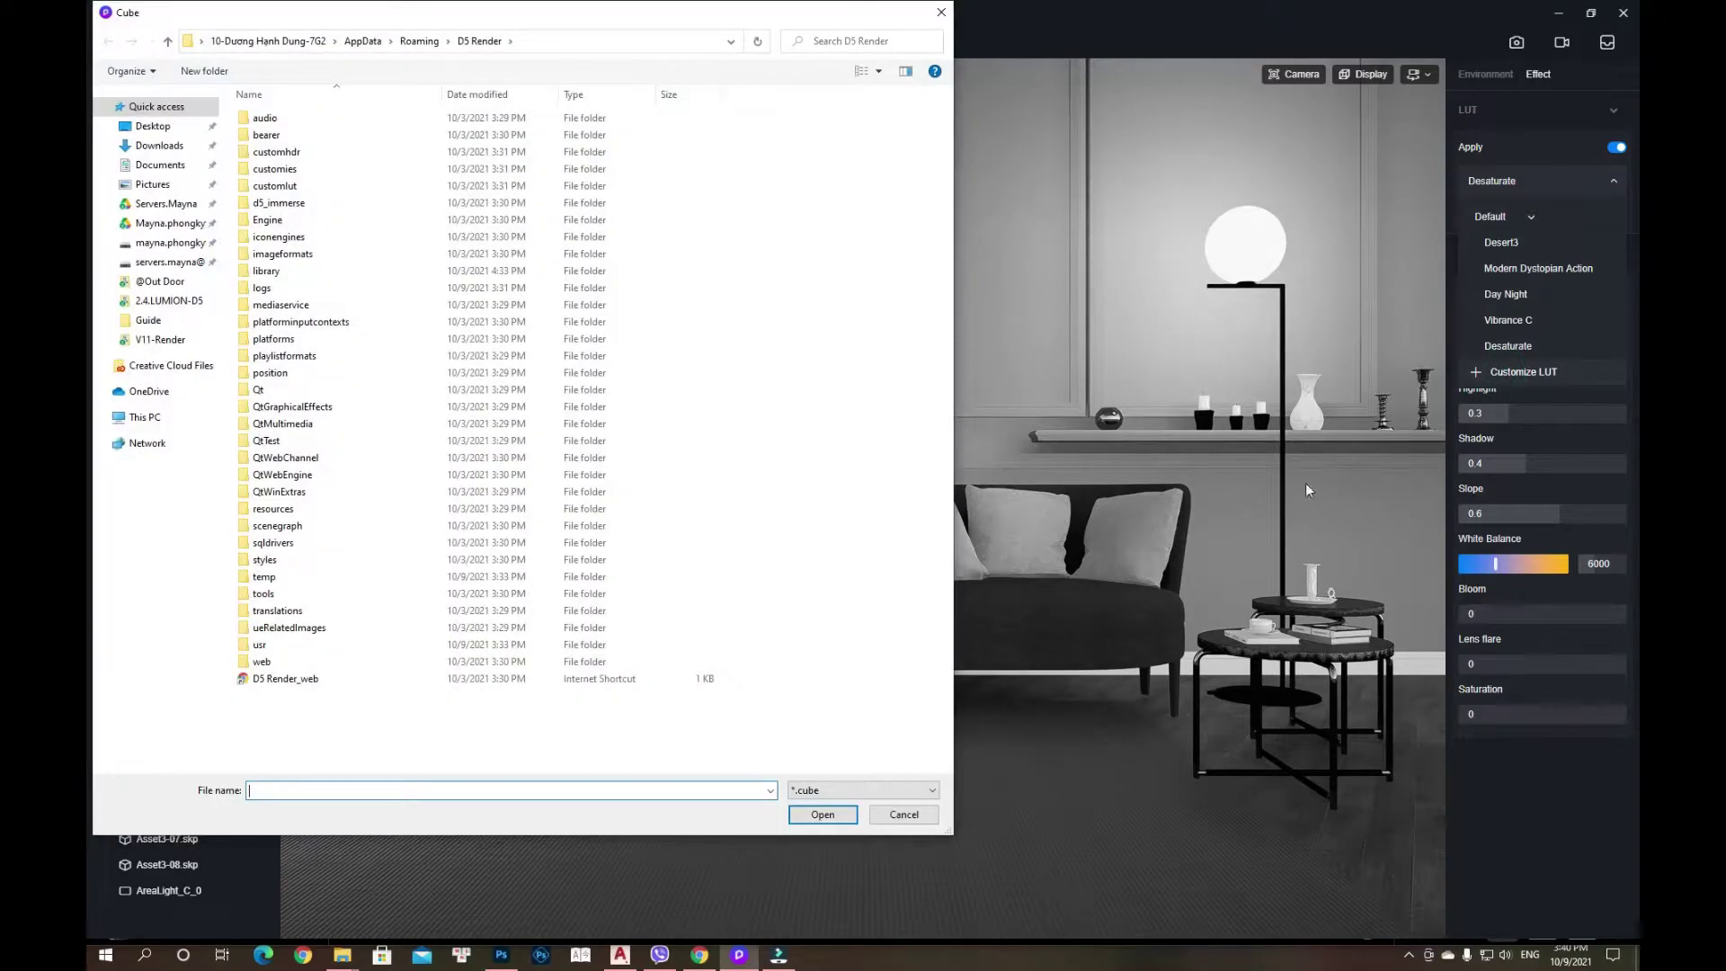
click(150, 320)
double_click(269, 136)
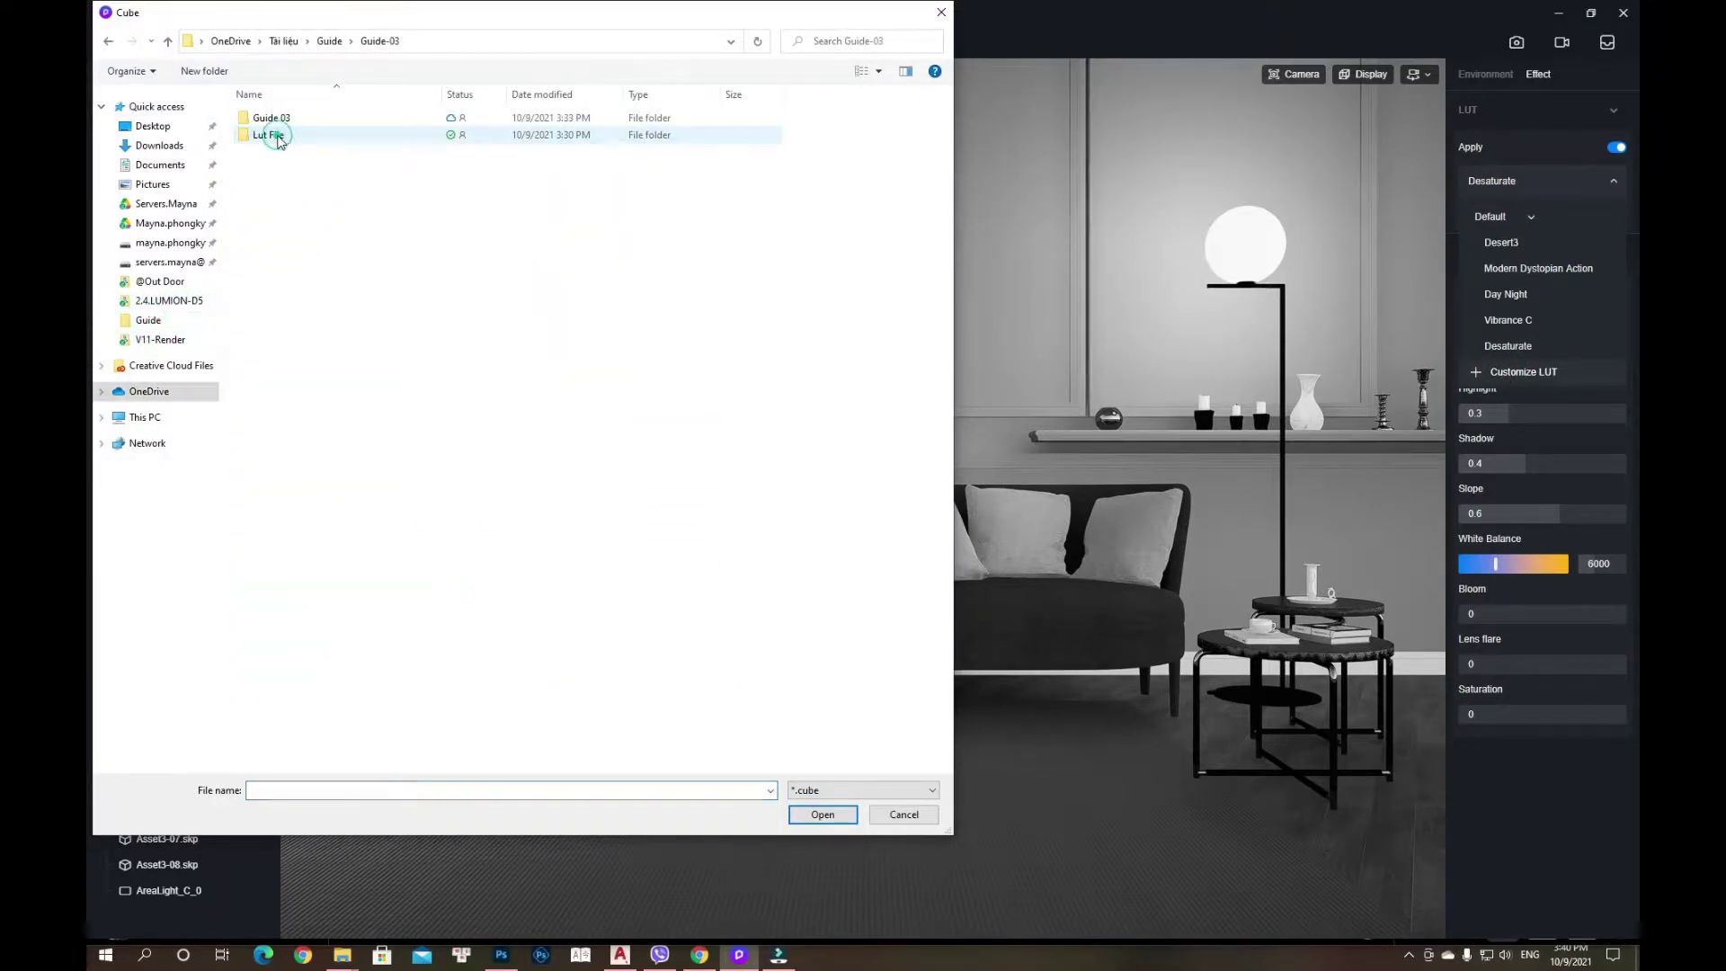
click(266, 137)
double_click(266, 137)
click(297, 119)
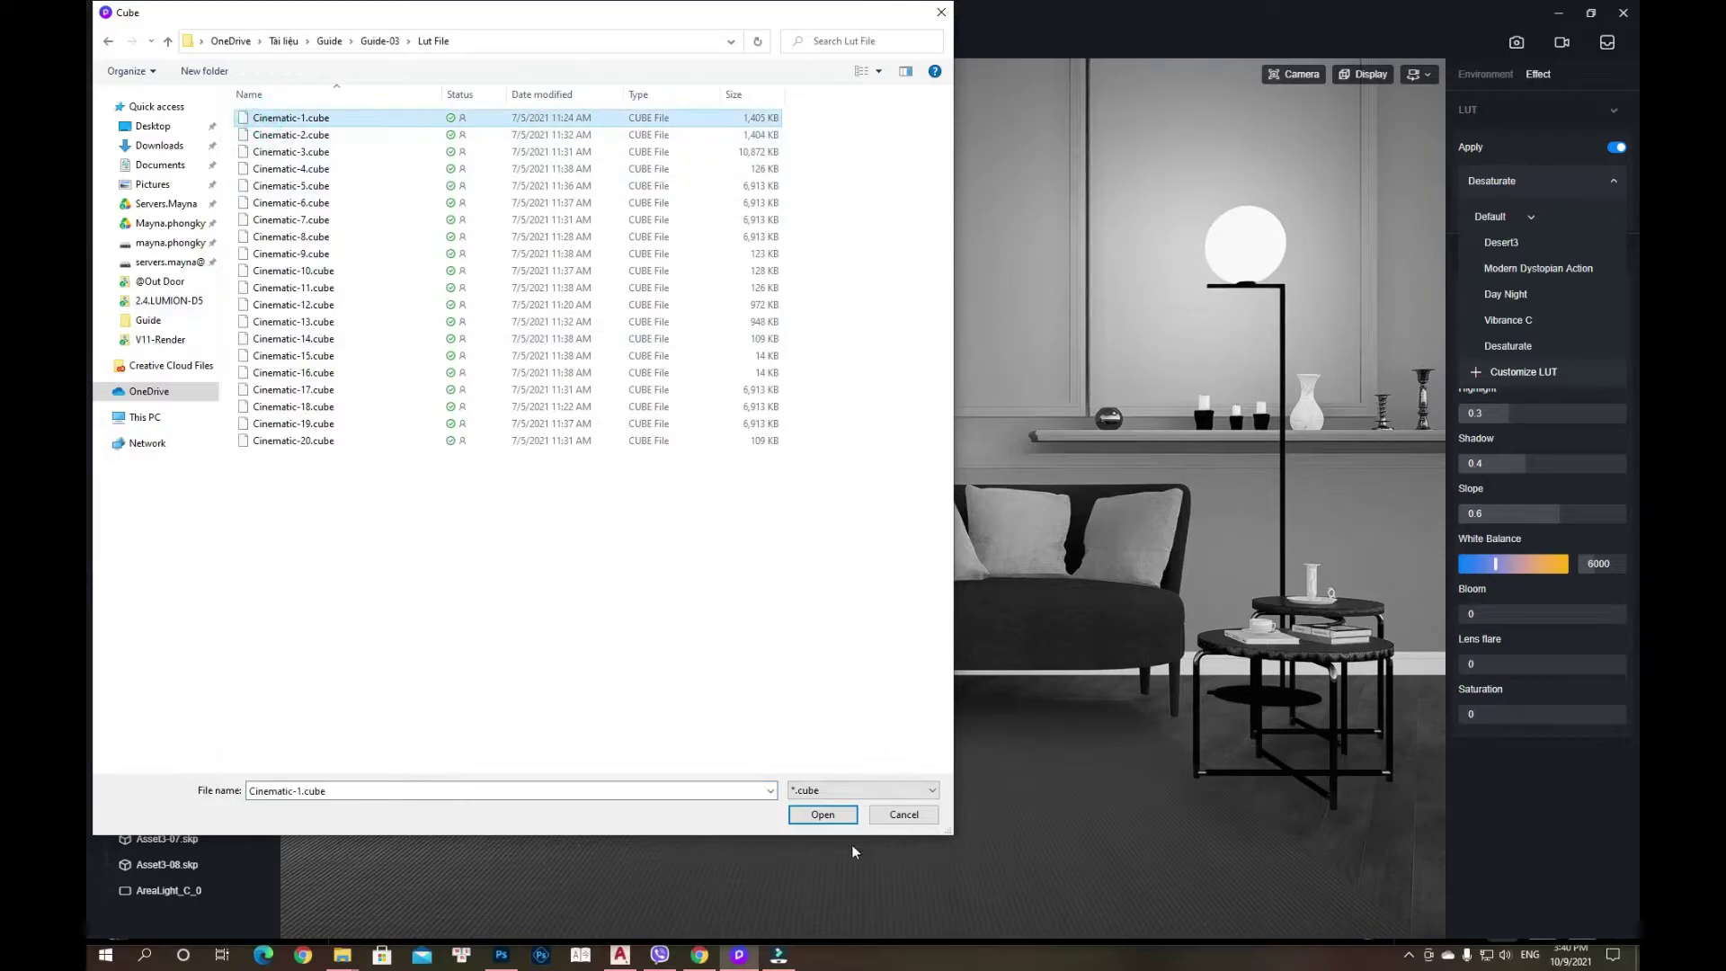
click(829, 814)
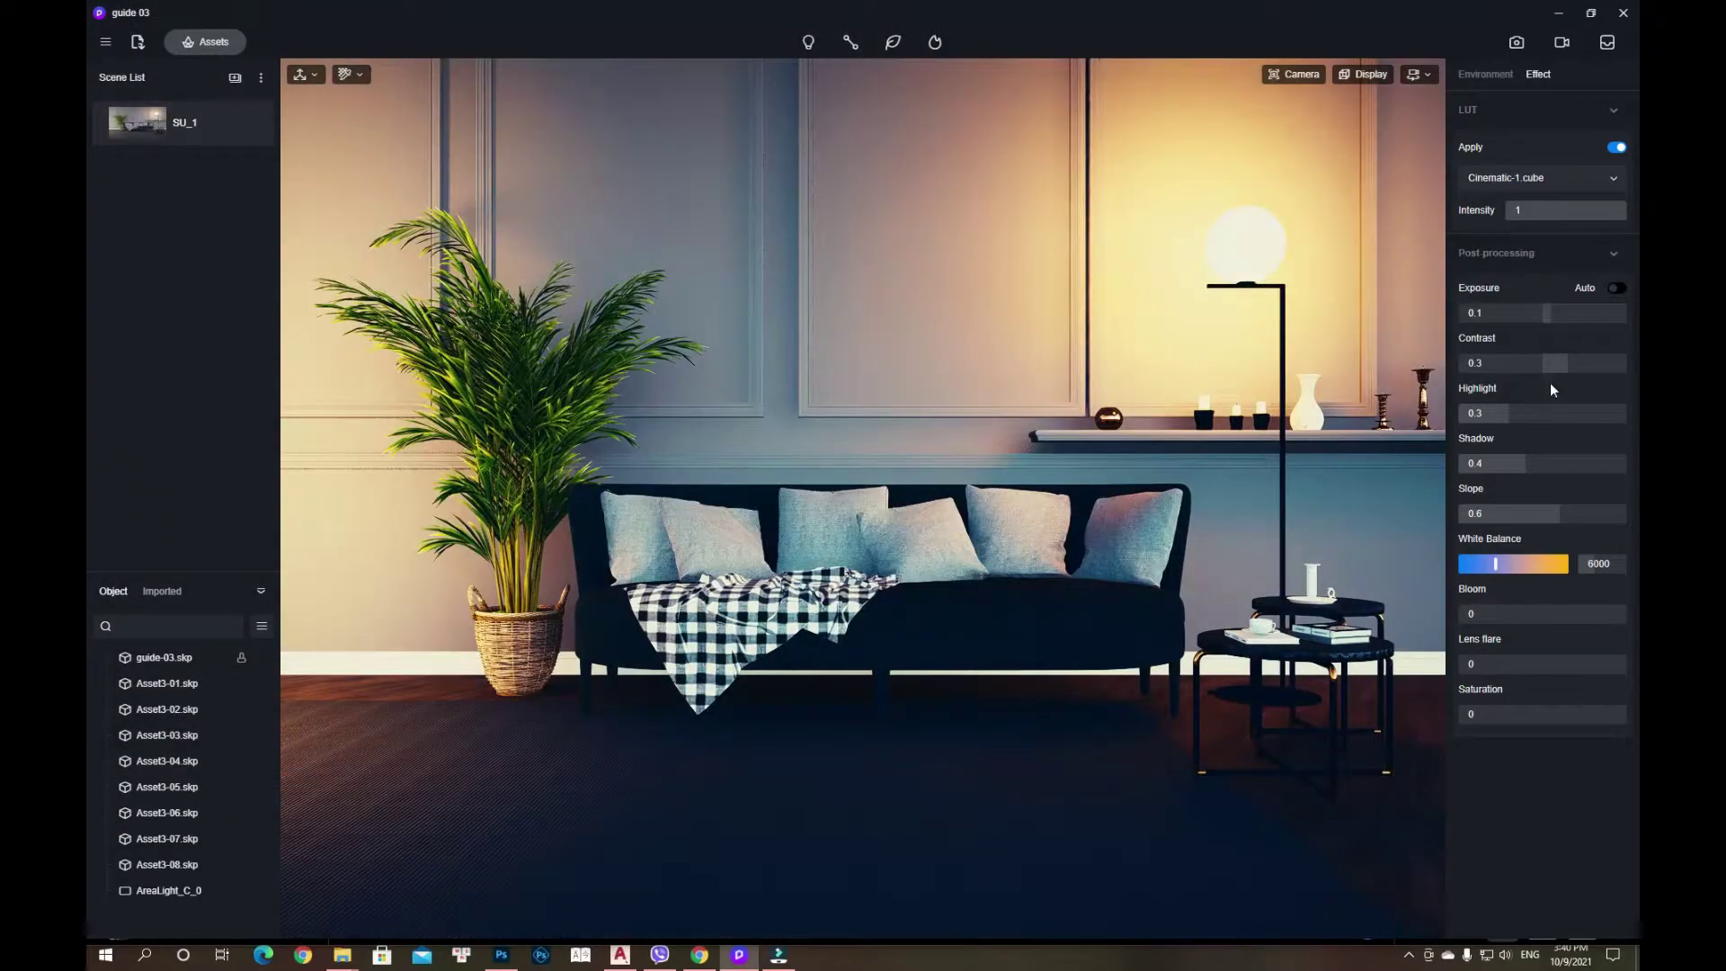
drag(1615, 210, 1531, 220)
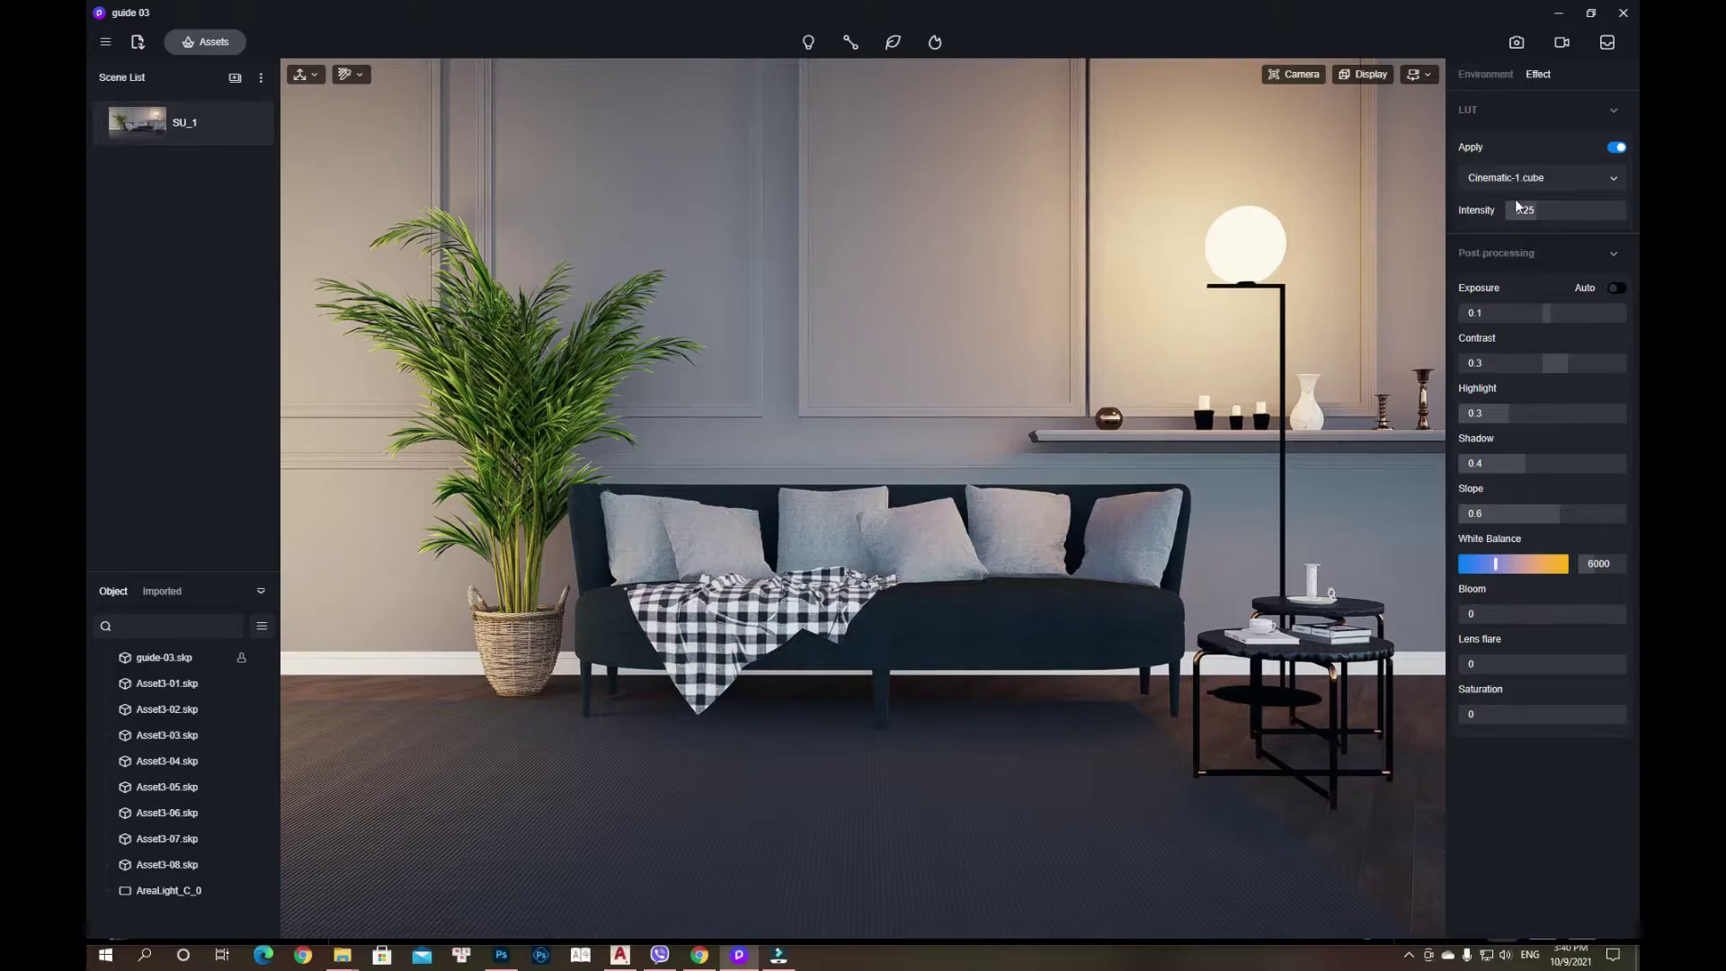
- Load custom Cinematic-2.cube as the LUT at full intensity 1
click(1614, 184)
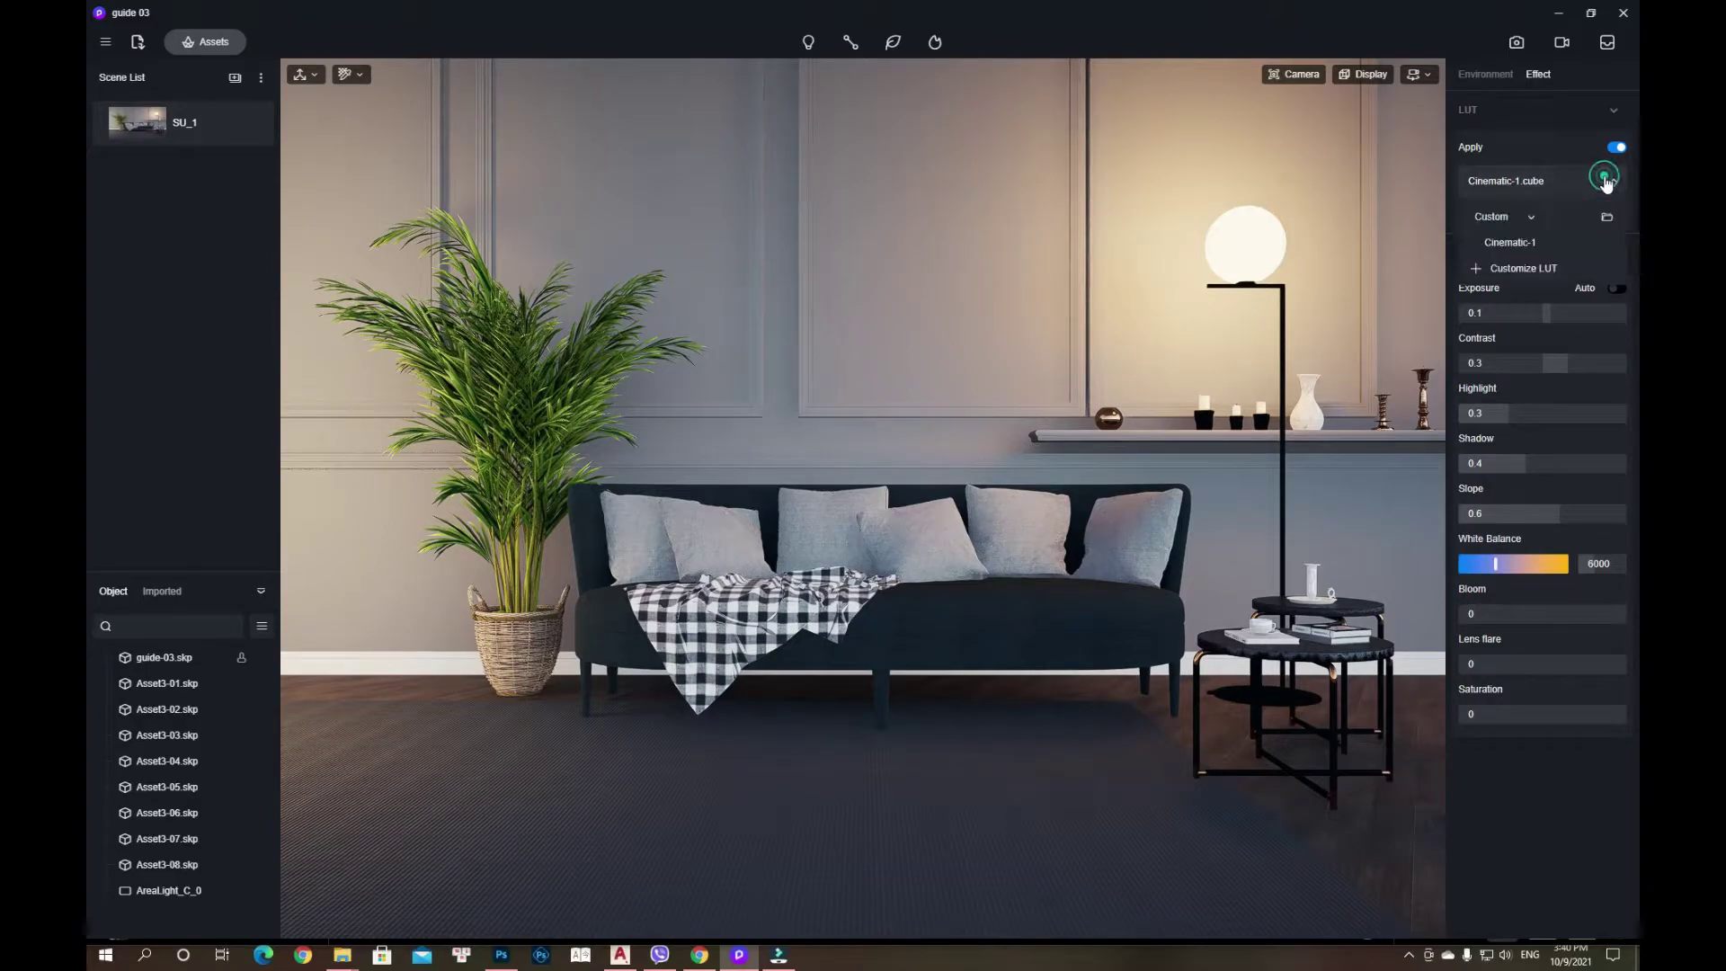
click(1519, 267)
double_click(296, 135)
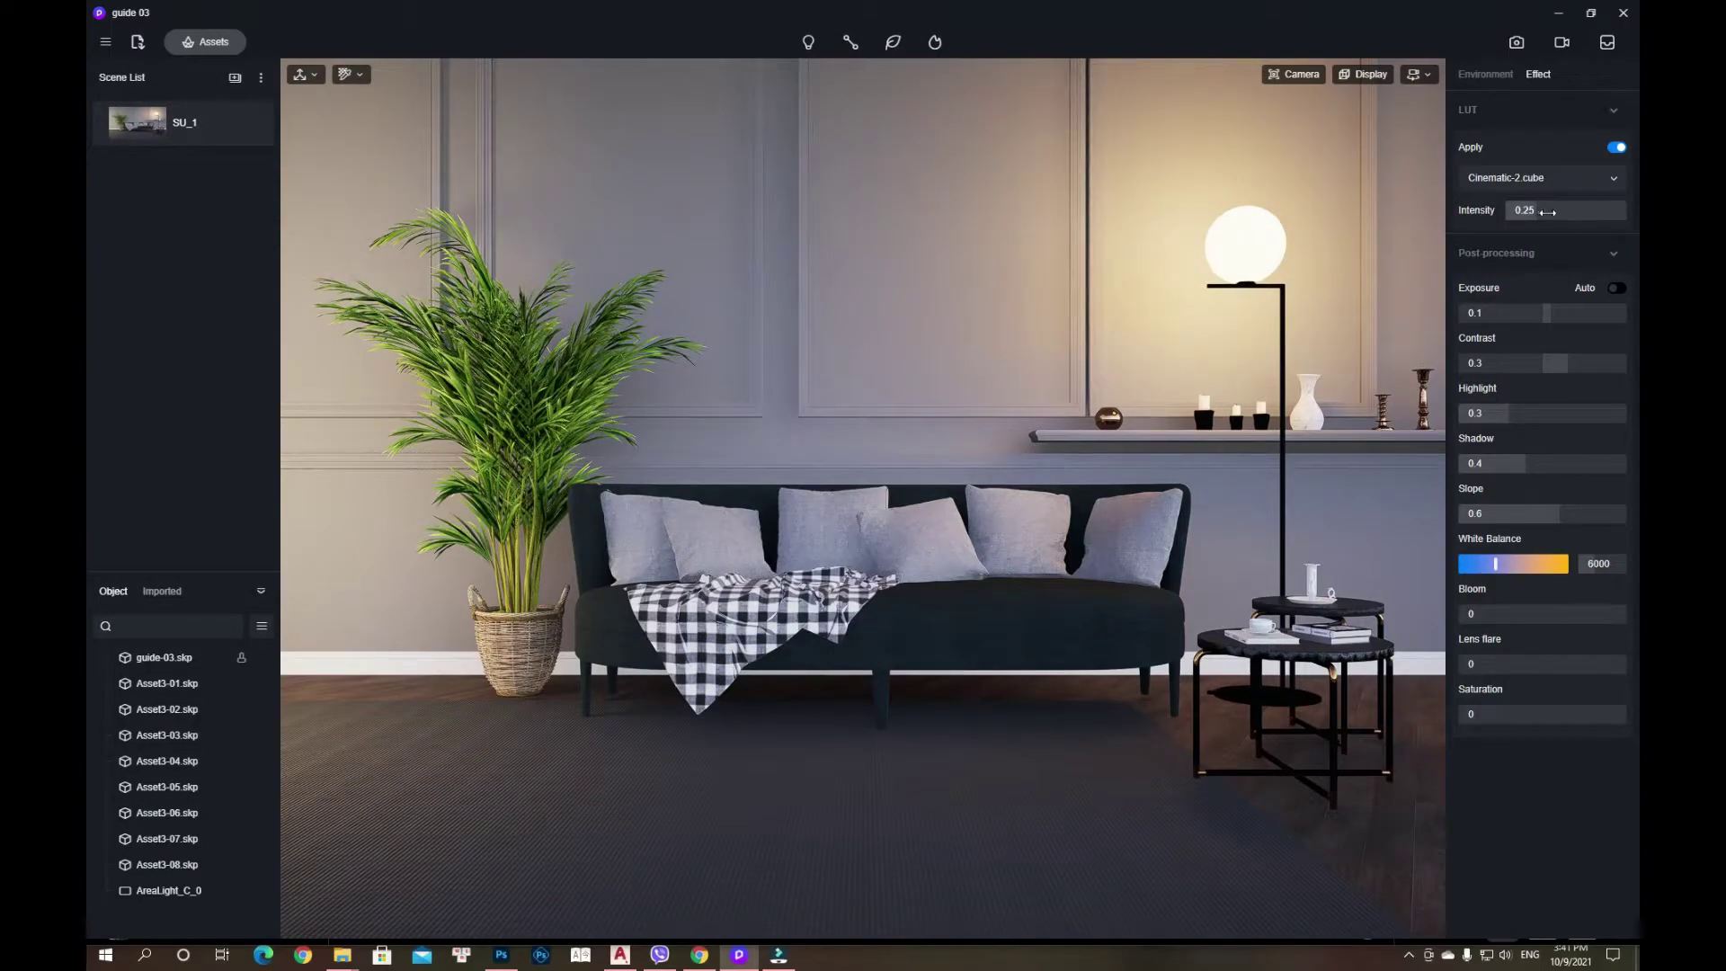
drag(1547, 212, 1623, 212)
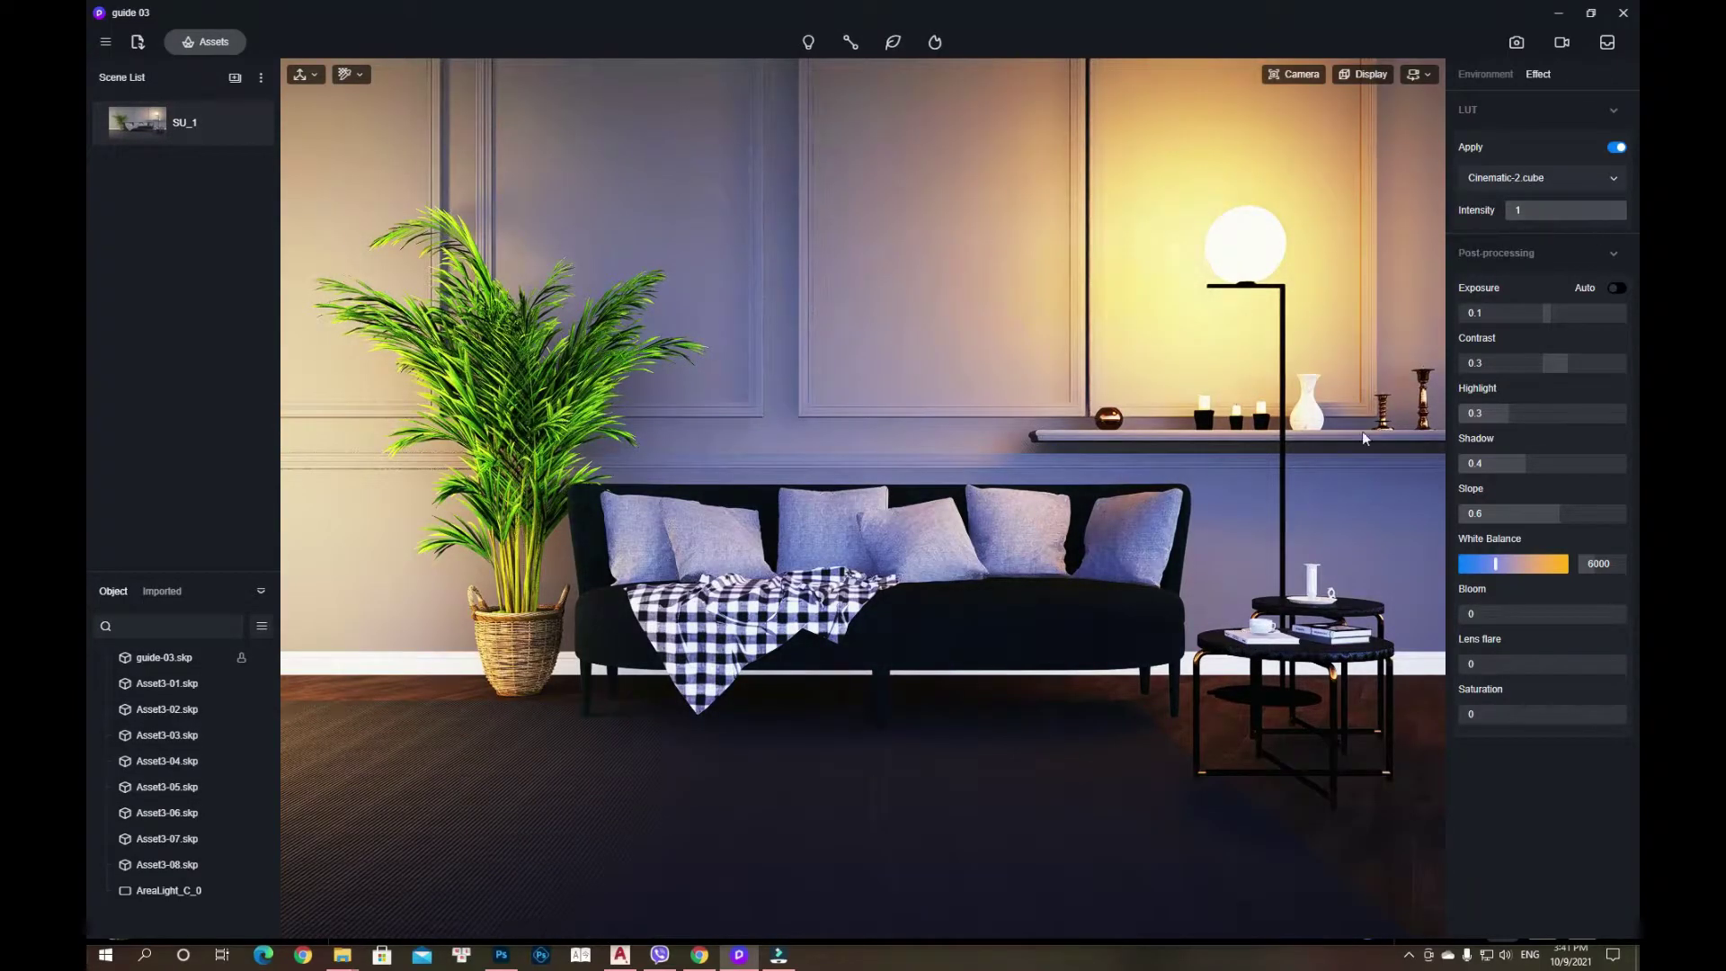
- Try custom LUTs Cinematic-3 (weakened) and Cinematic-4 at intensity 0.87
click(1612, 179)
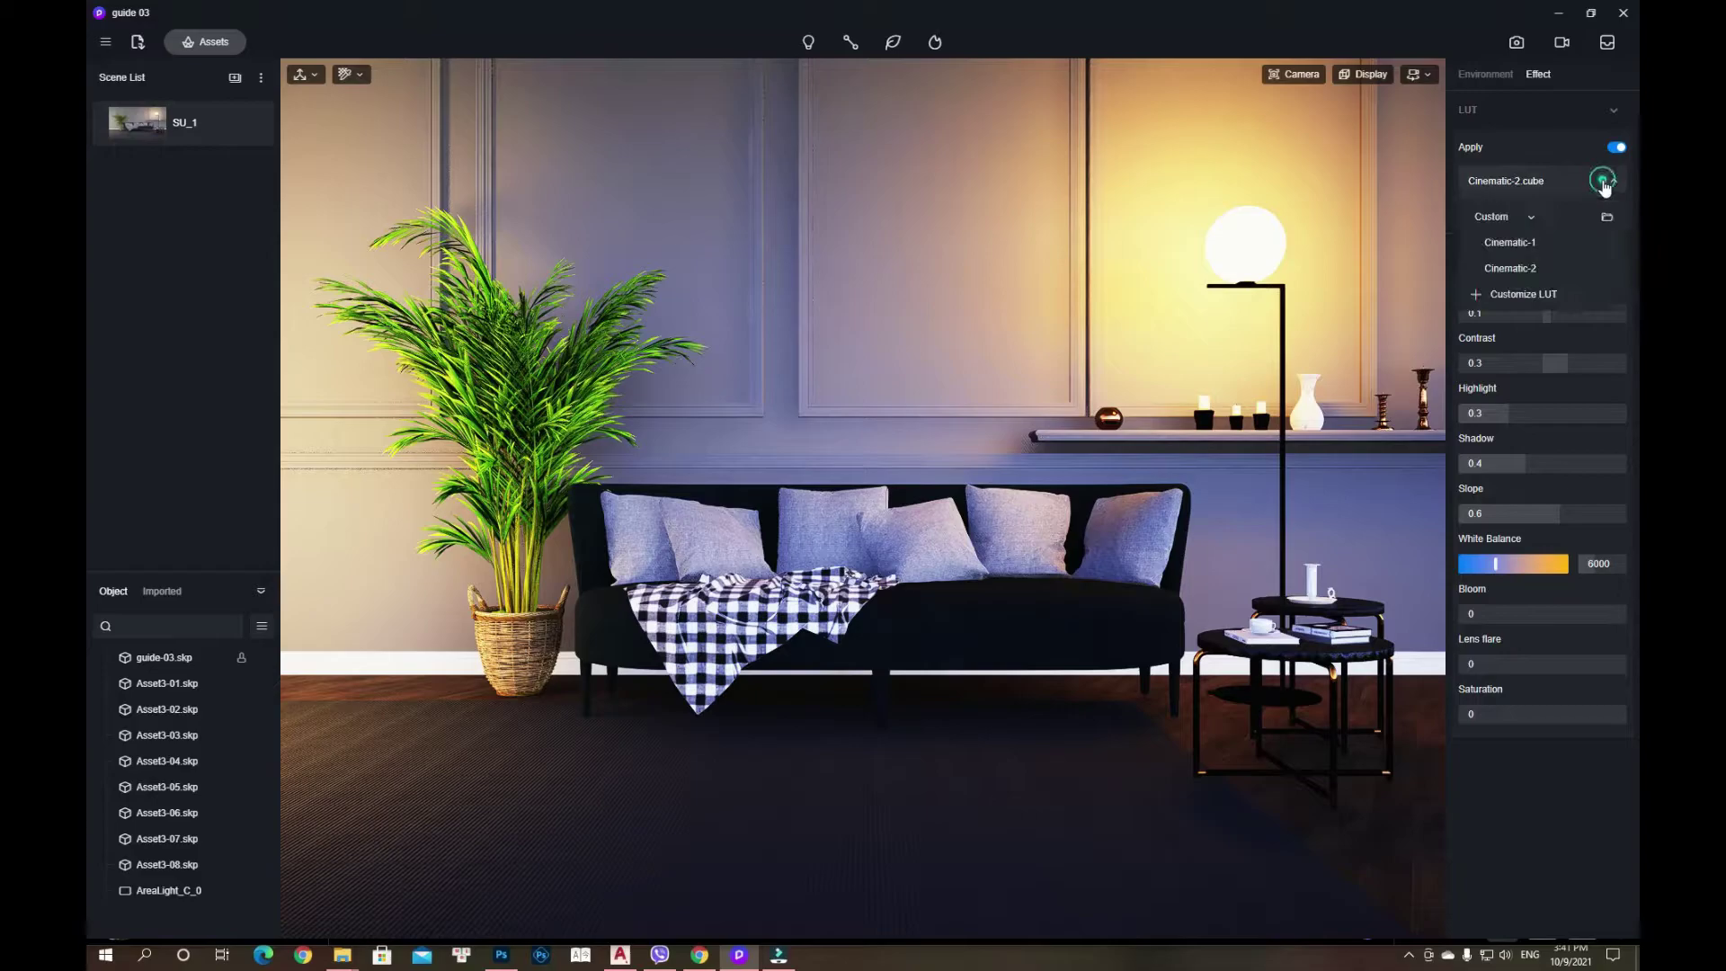
click(1528, 294)
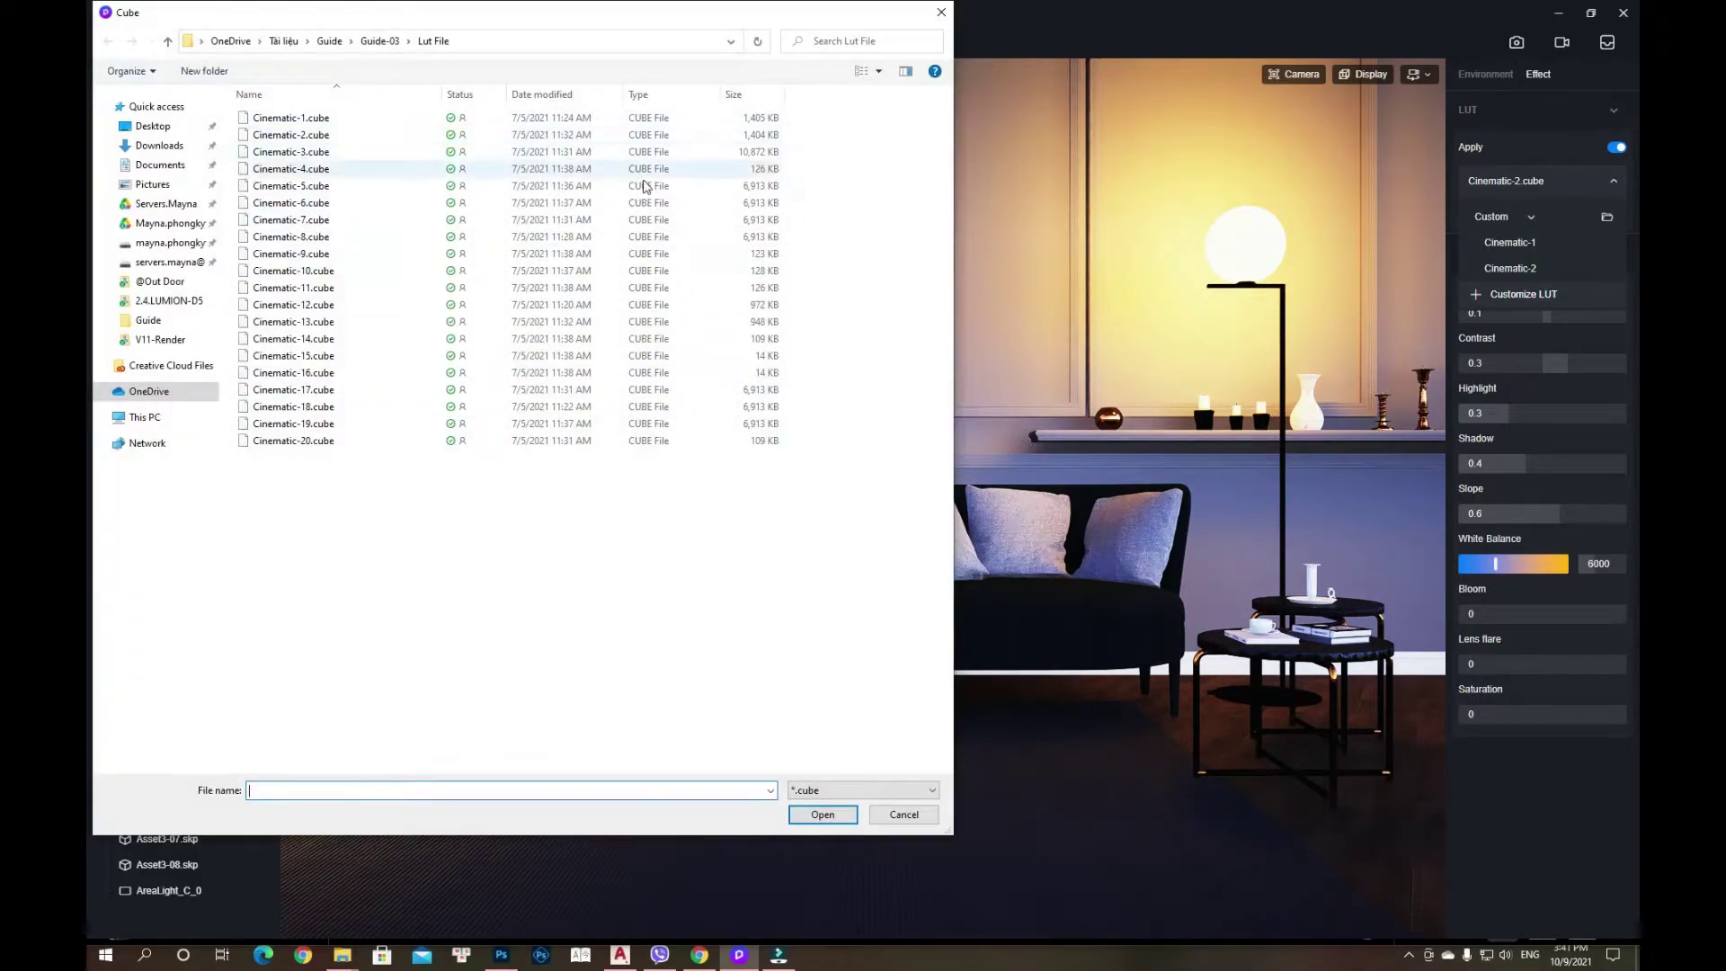
double_click(281, 153)
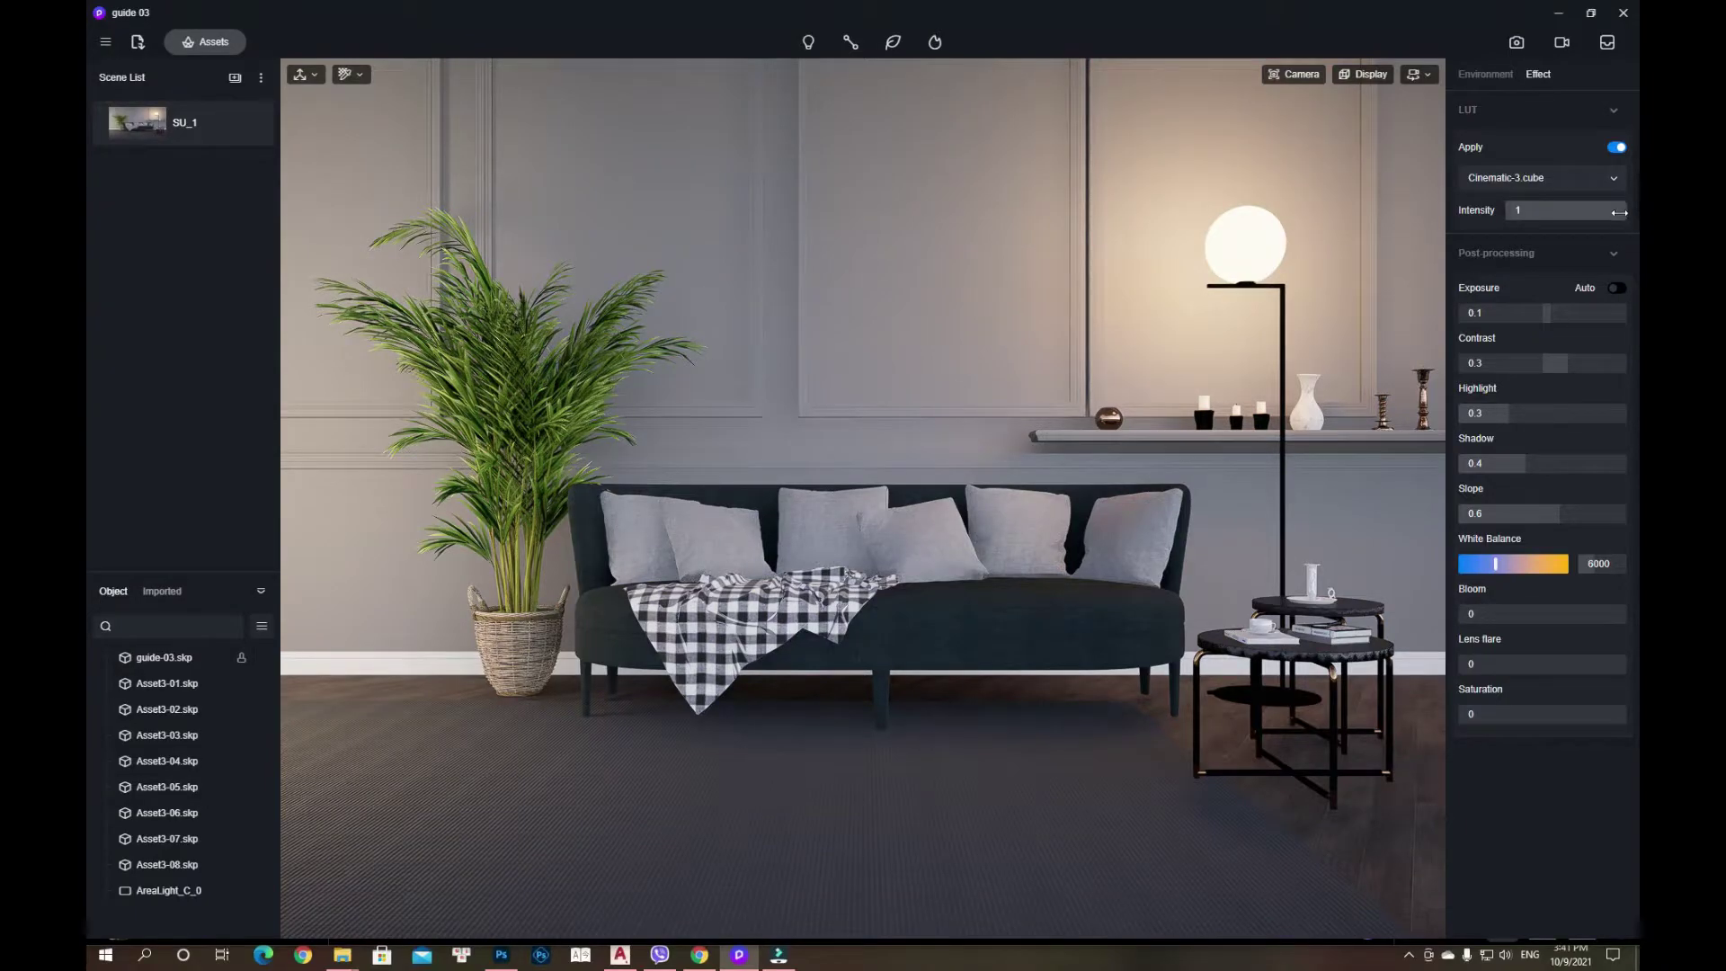
mouse_move(1616, 210)
mouse_down()
mouse_move(1524, 228)
mouse_move(1638, 221)
mouse_up()
click(1569, 180)
click(1519, 320)
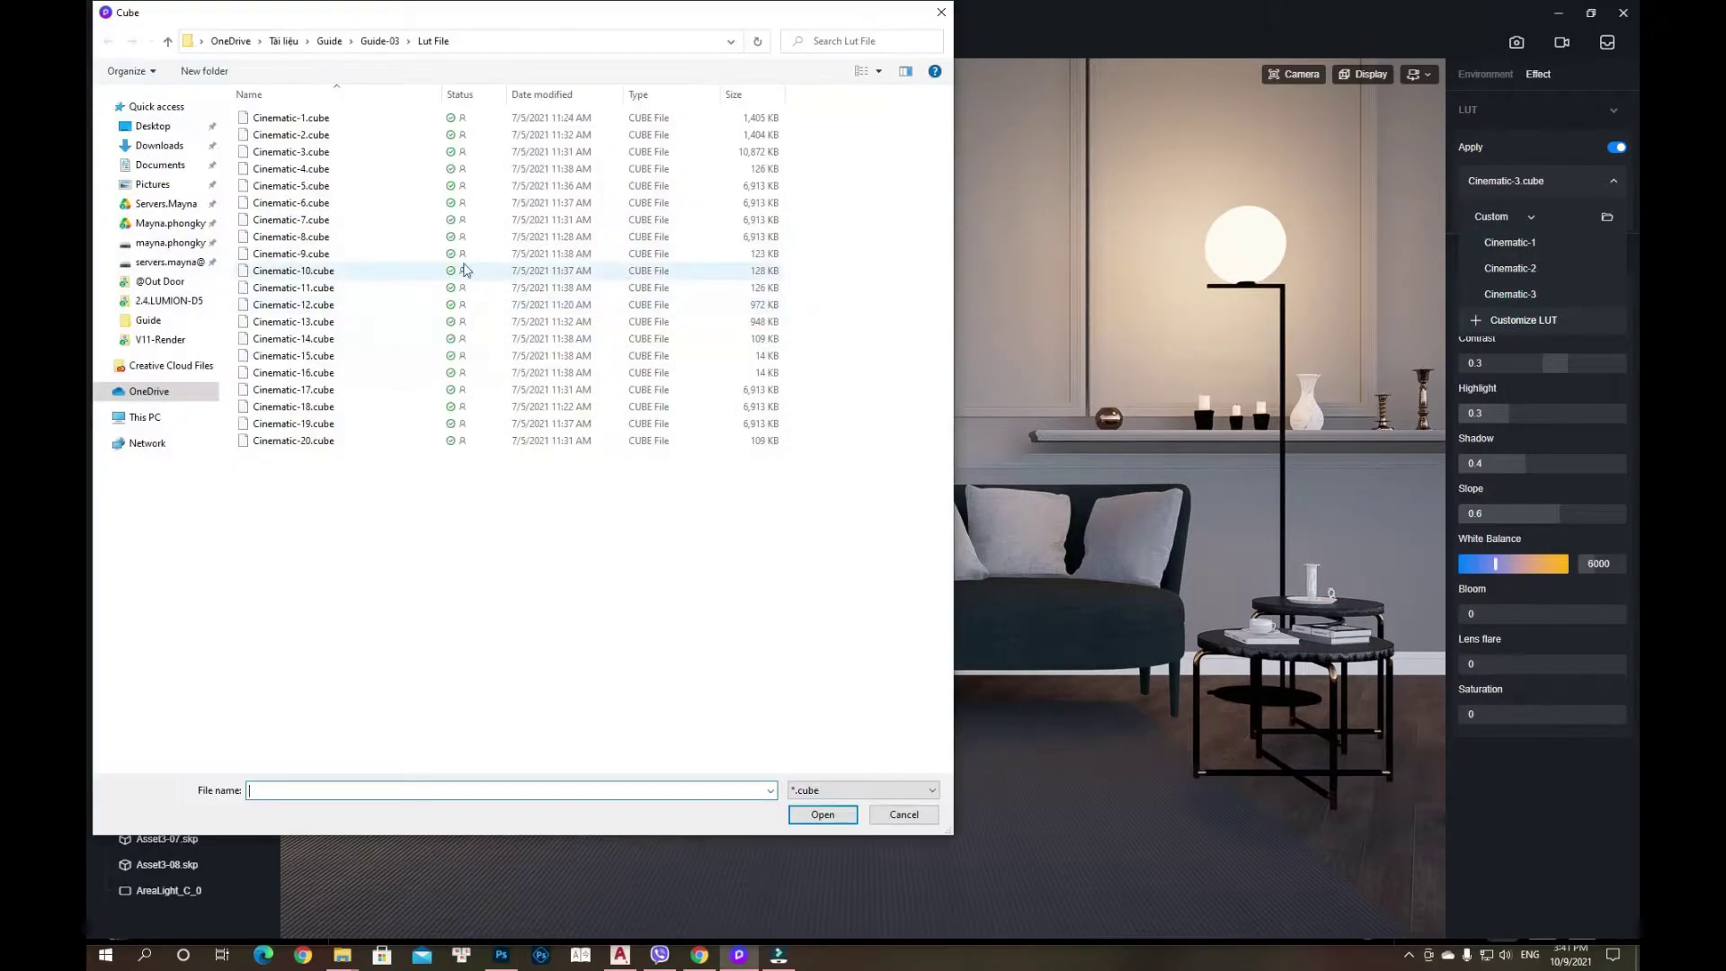
double_click(291, 168)
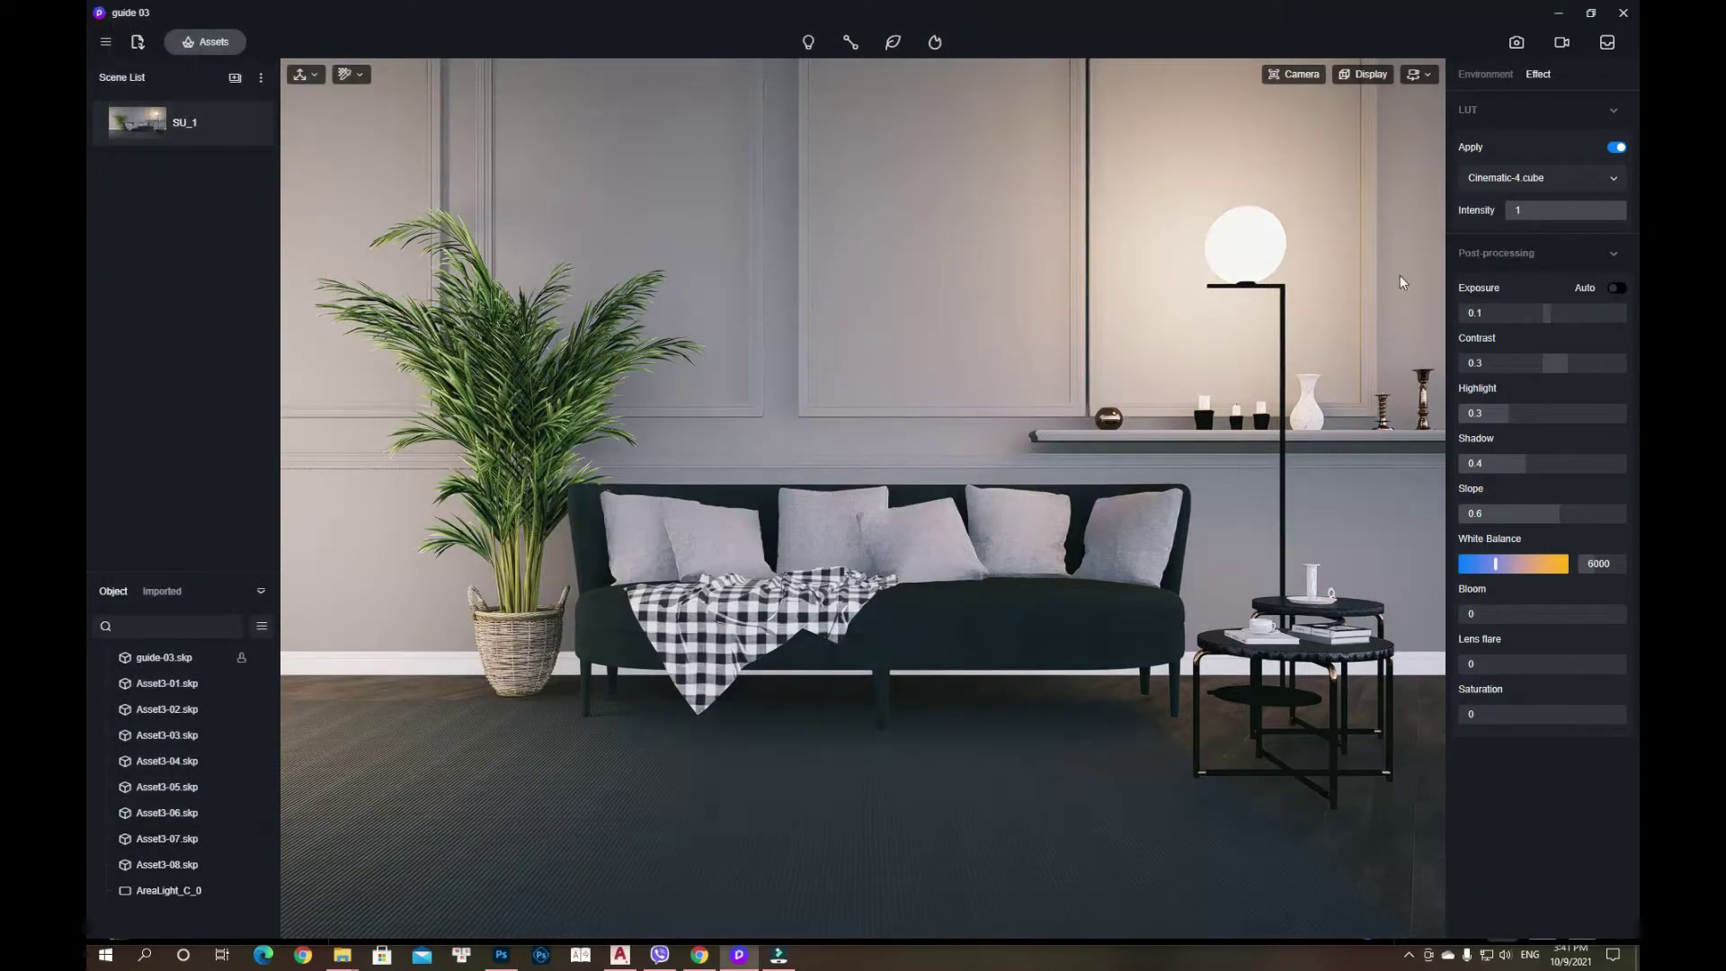
drag(1546, 211, 1645, 232)
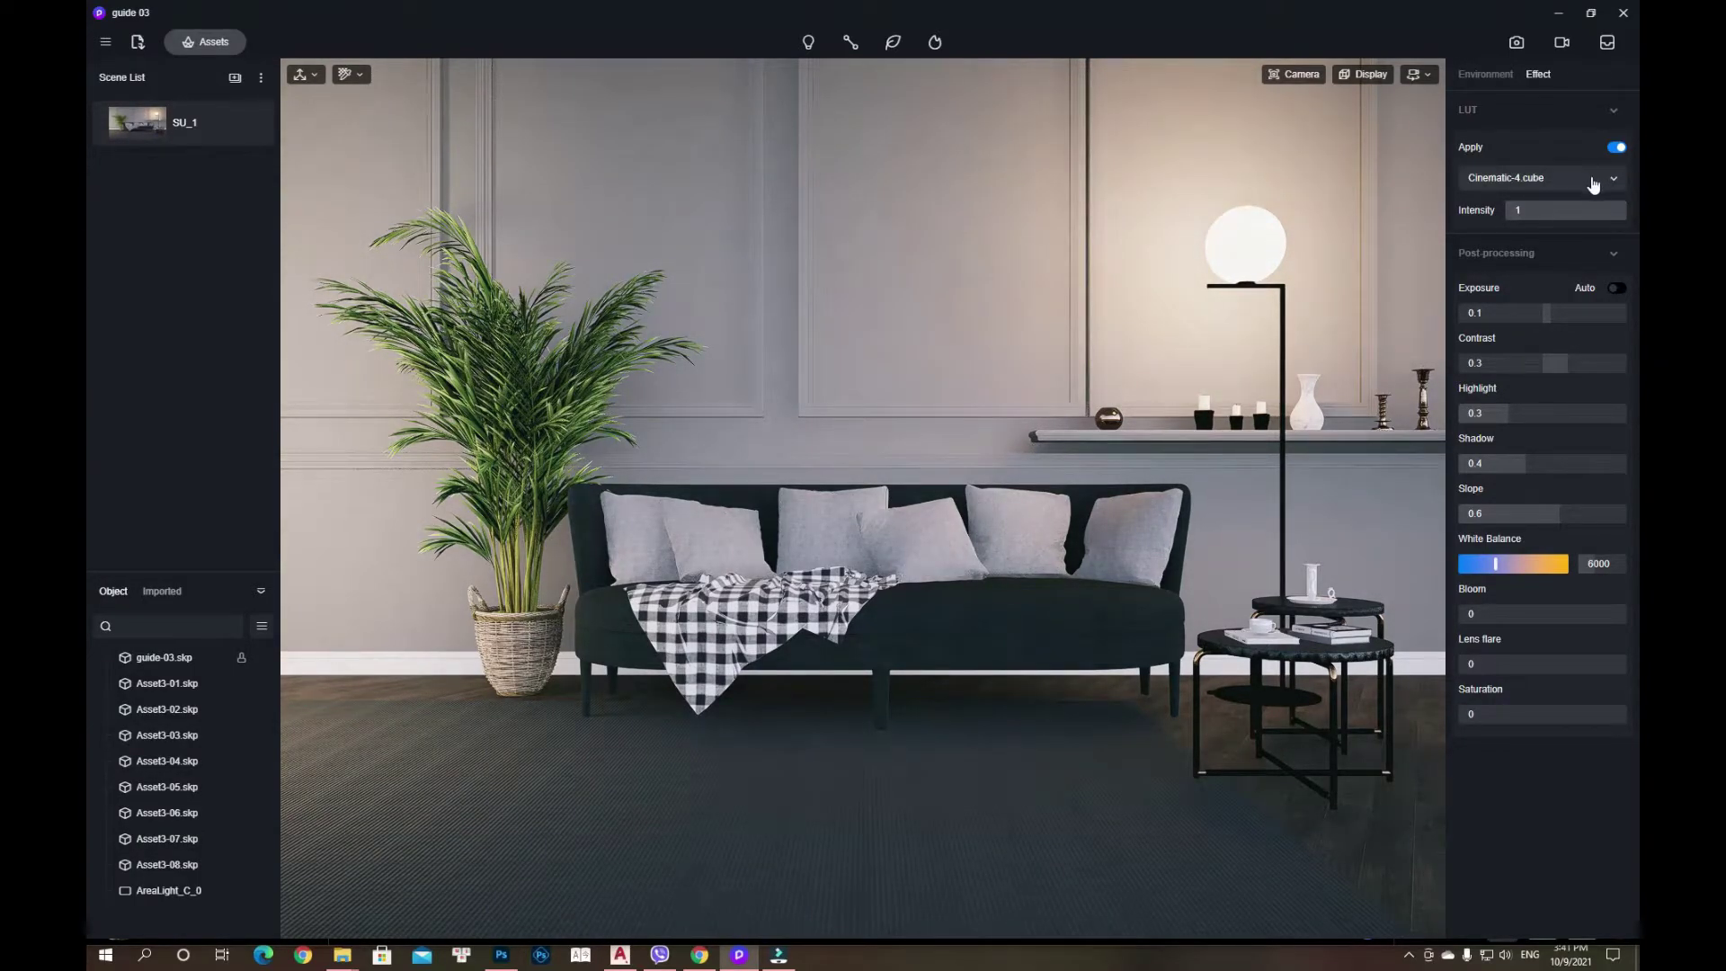
- Try Cinematic-5 at about half intensity and Cinematic-6 at full intensity
click(1608, 179)
click(1519, 350)
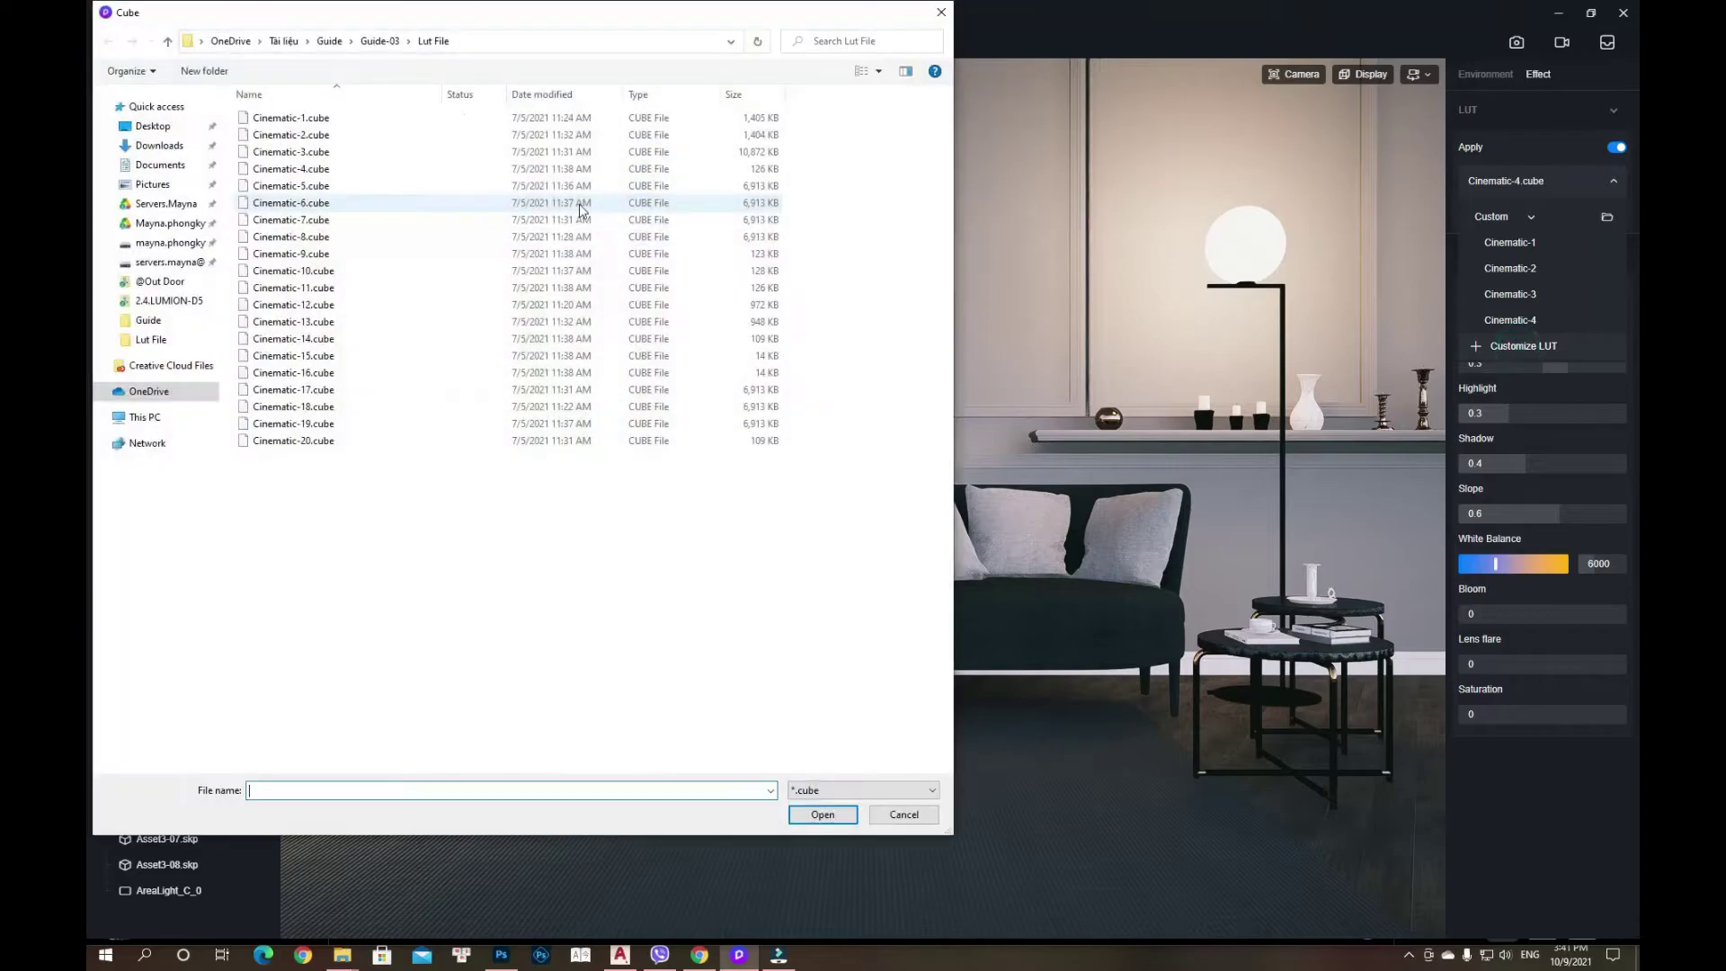
double_click(289, 187)
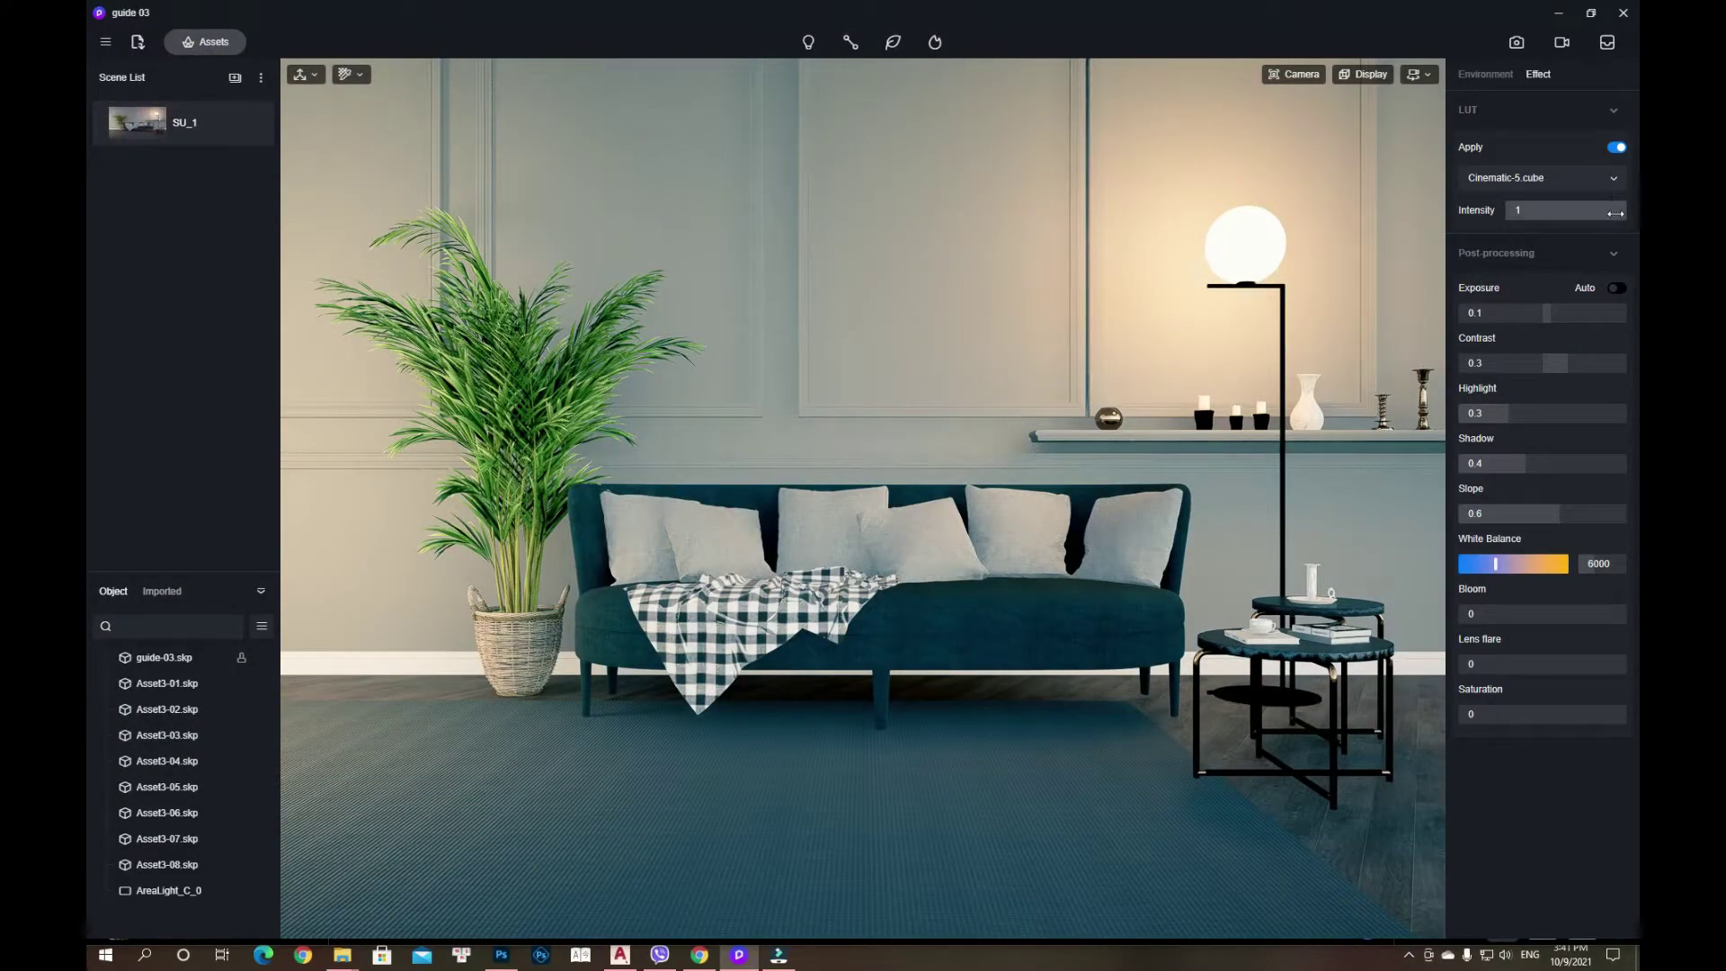
drag(1618, 214, 1566, 217)
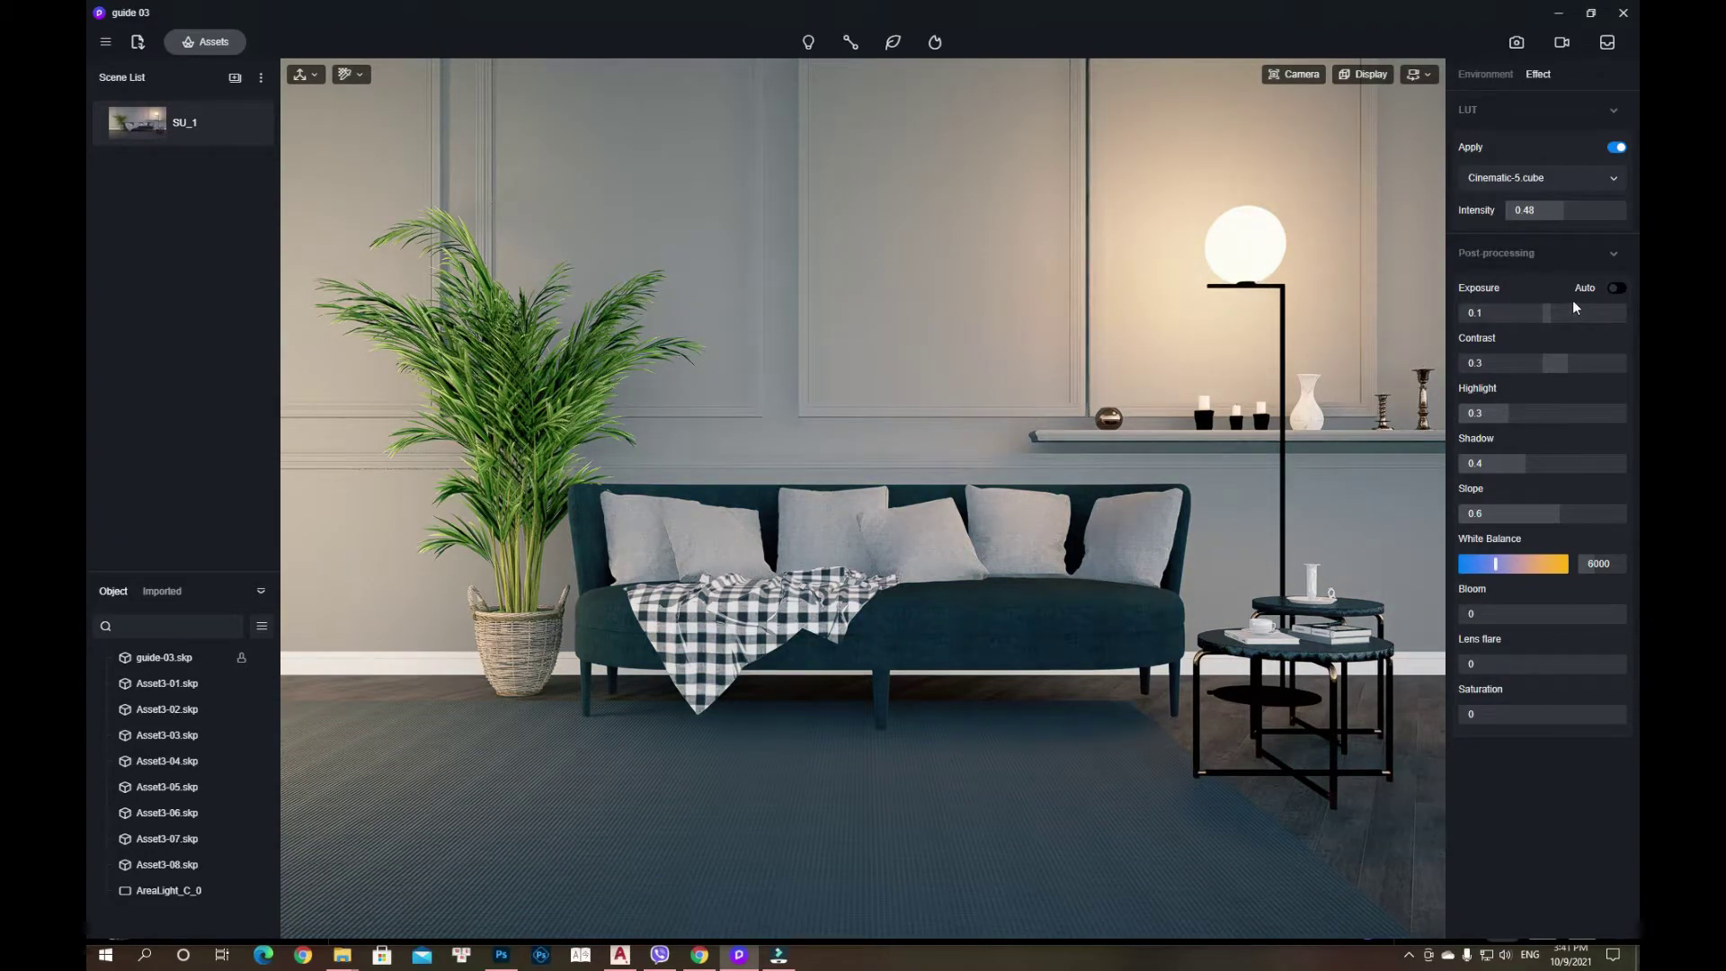
click(1610, 182)
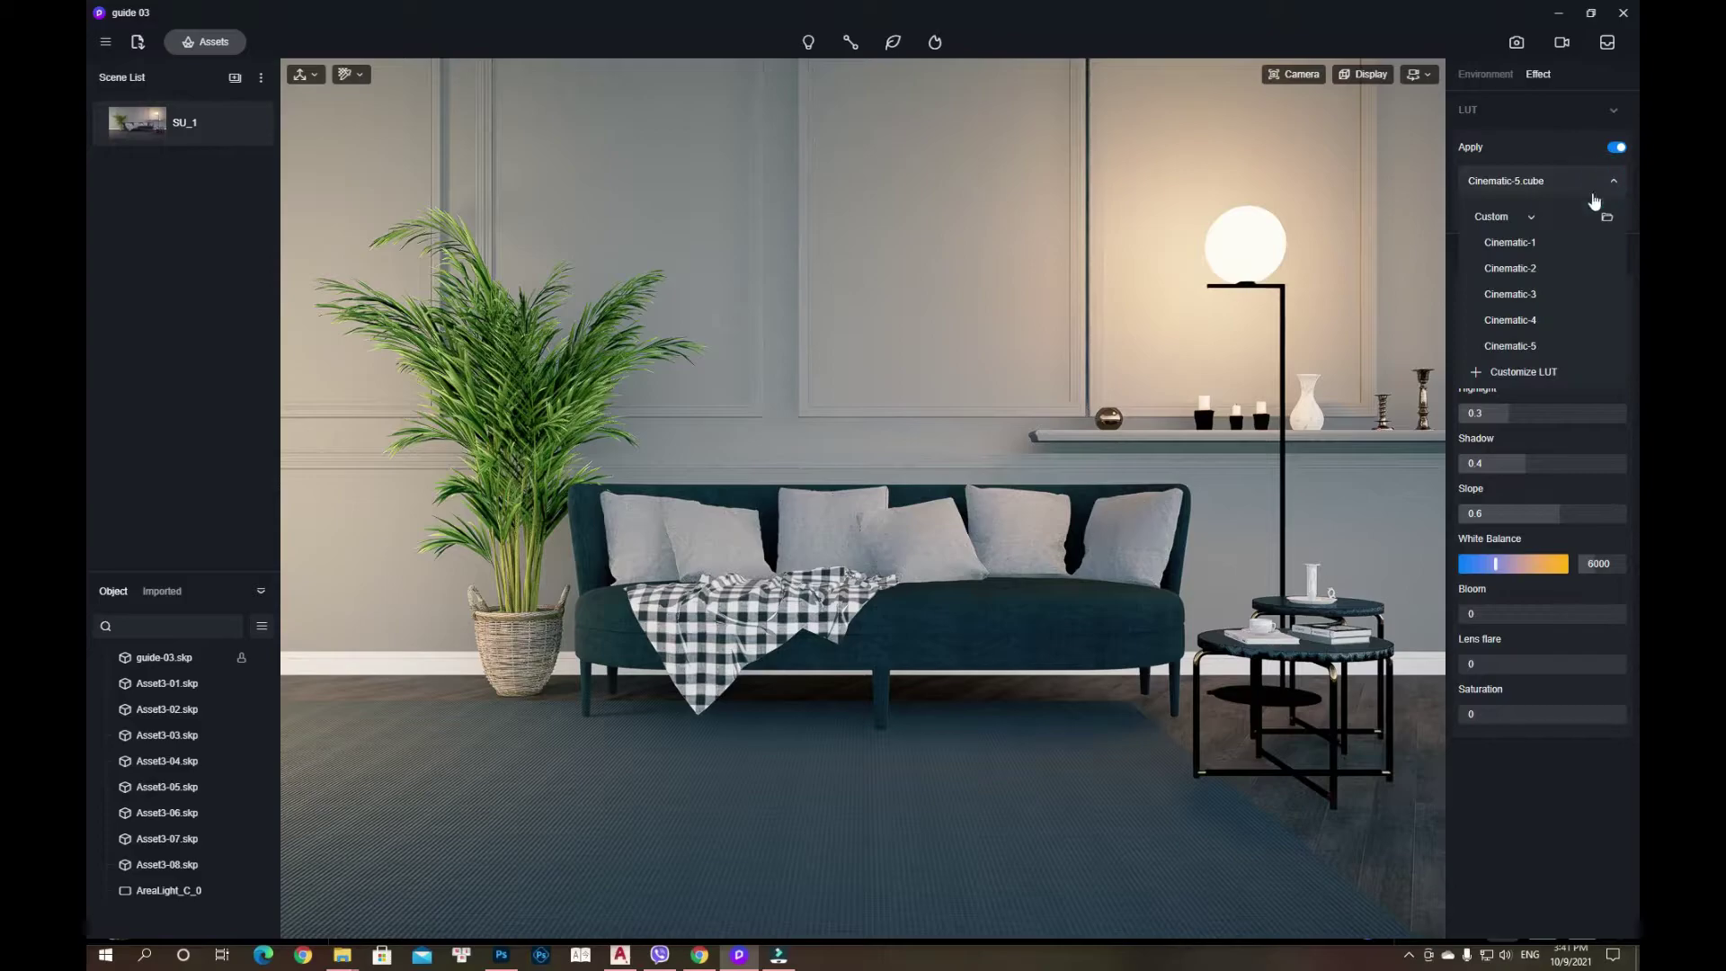
click(1528, 373)
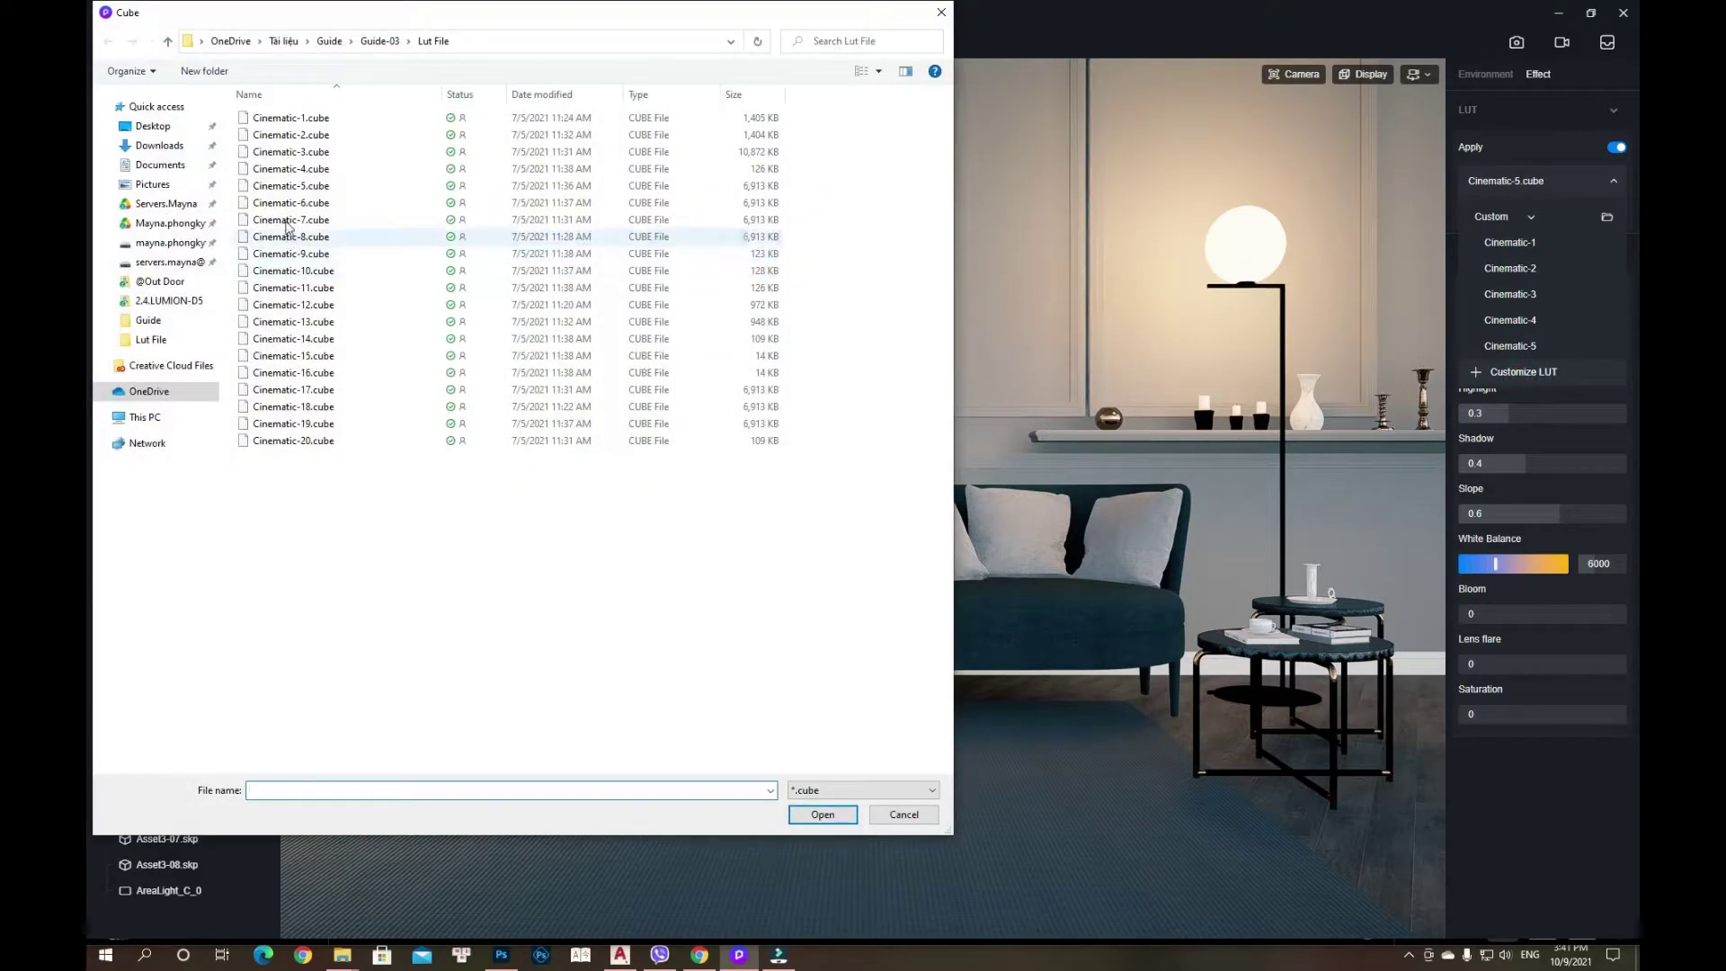
double_click(432, 202)
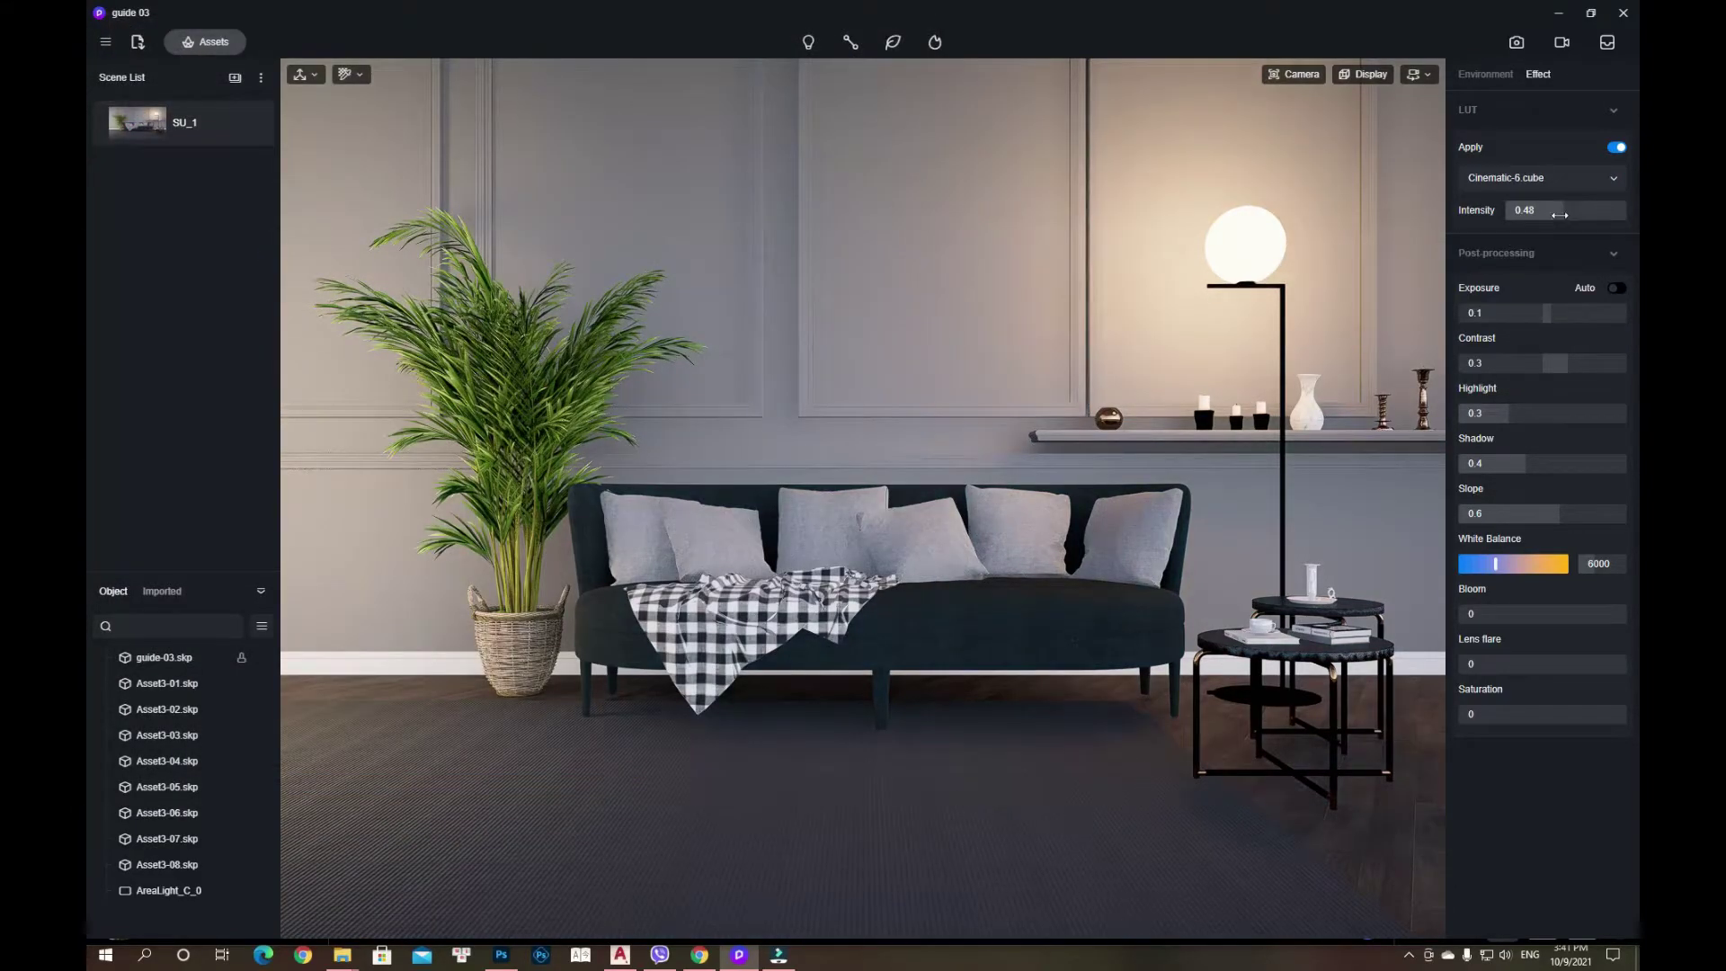
drag(1588, 209, 1625, 209)
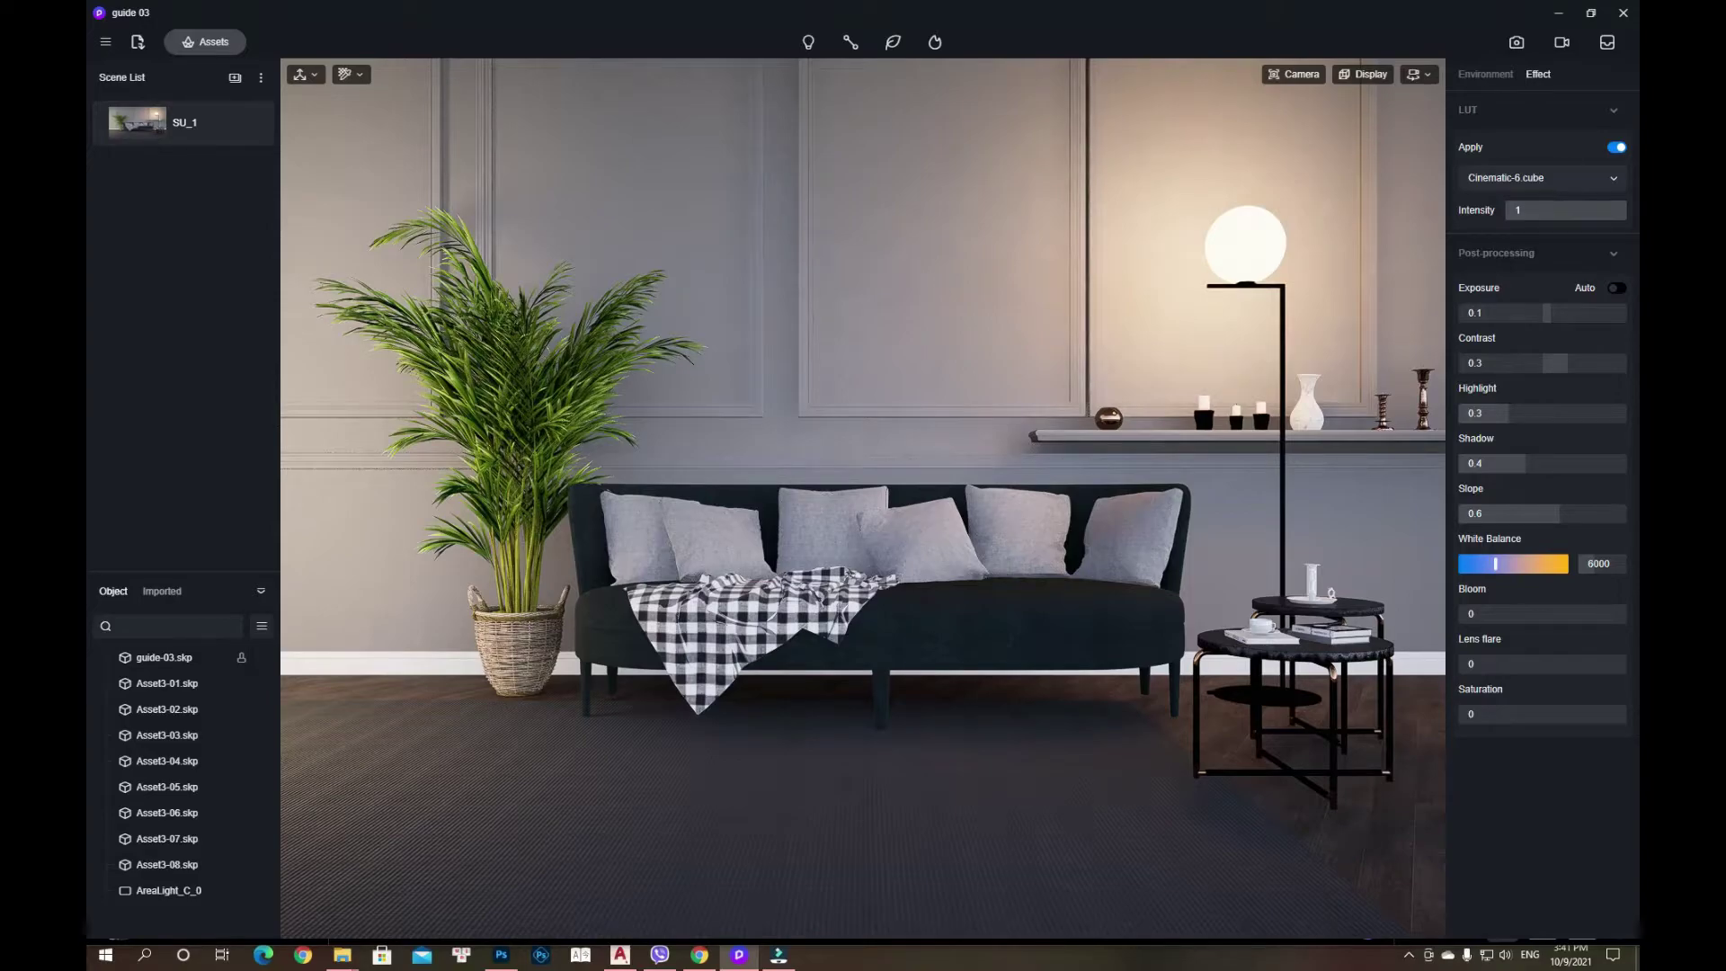
- Try Cinematic-7 at about half strength and Cinematic-8 with adjusted intensity
click(1607, 185)
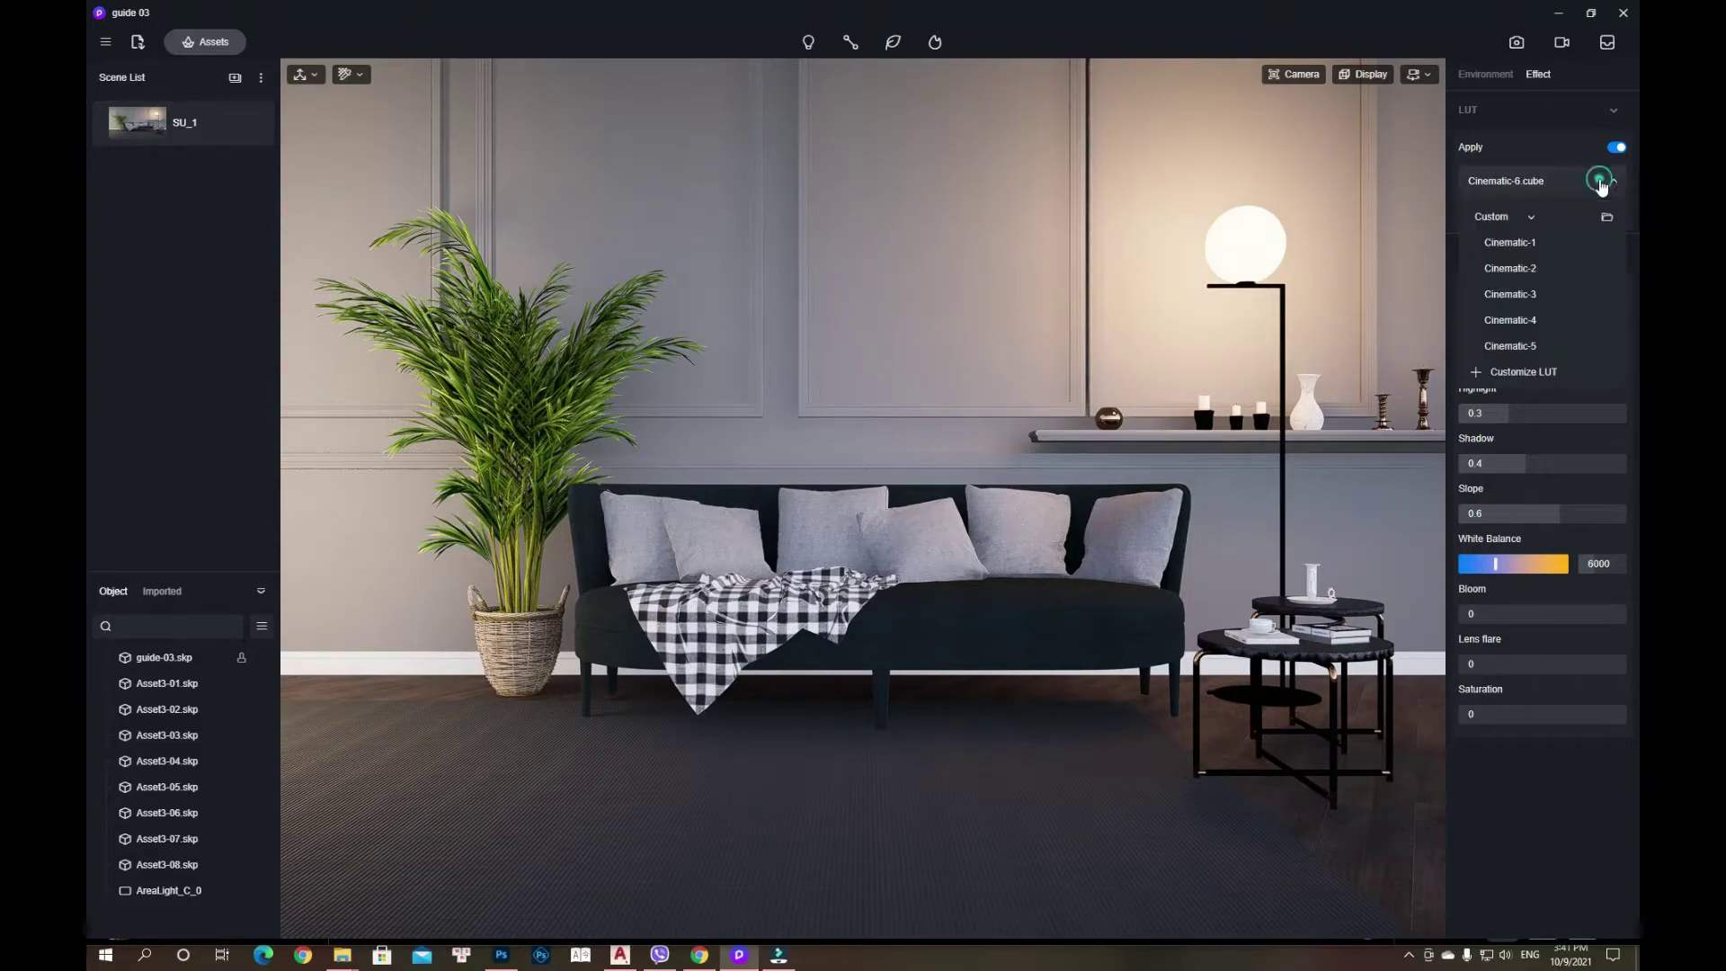
click(1523, 373)
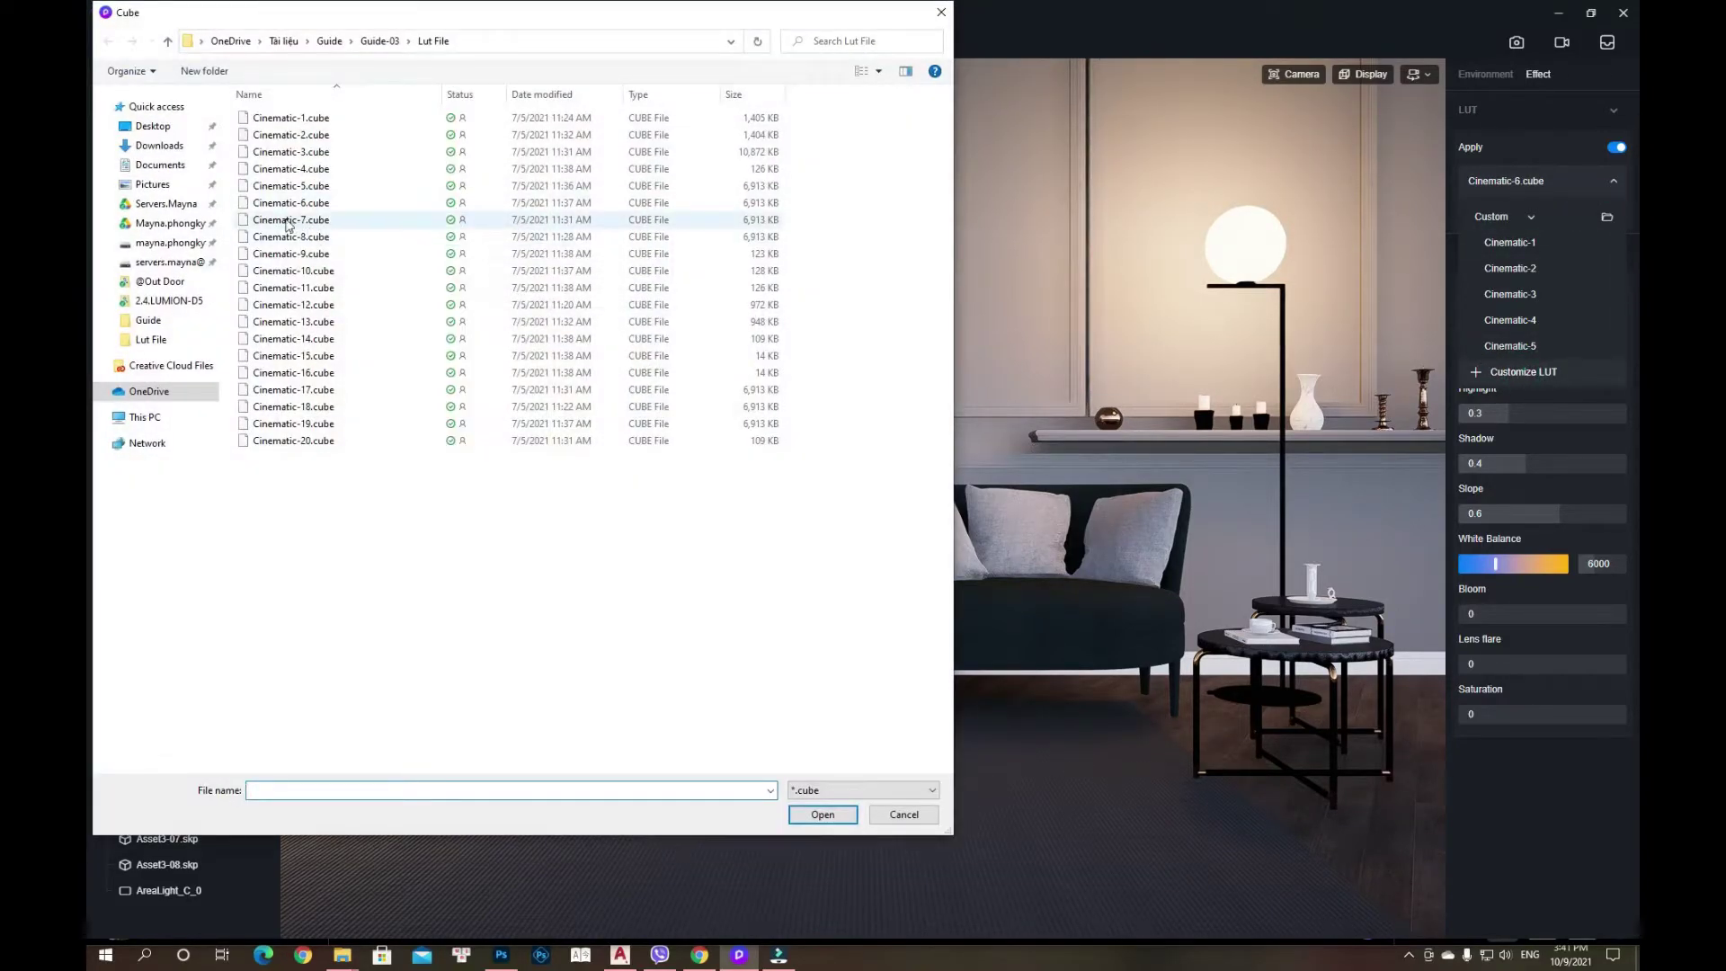
double_click(288, 223)
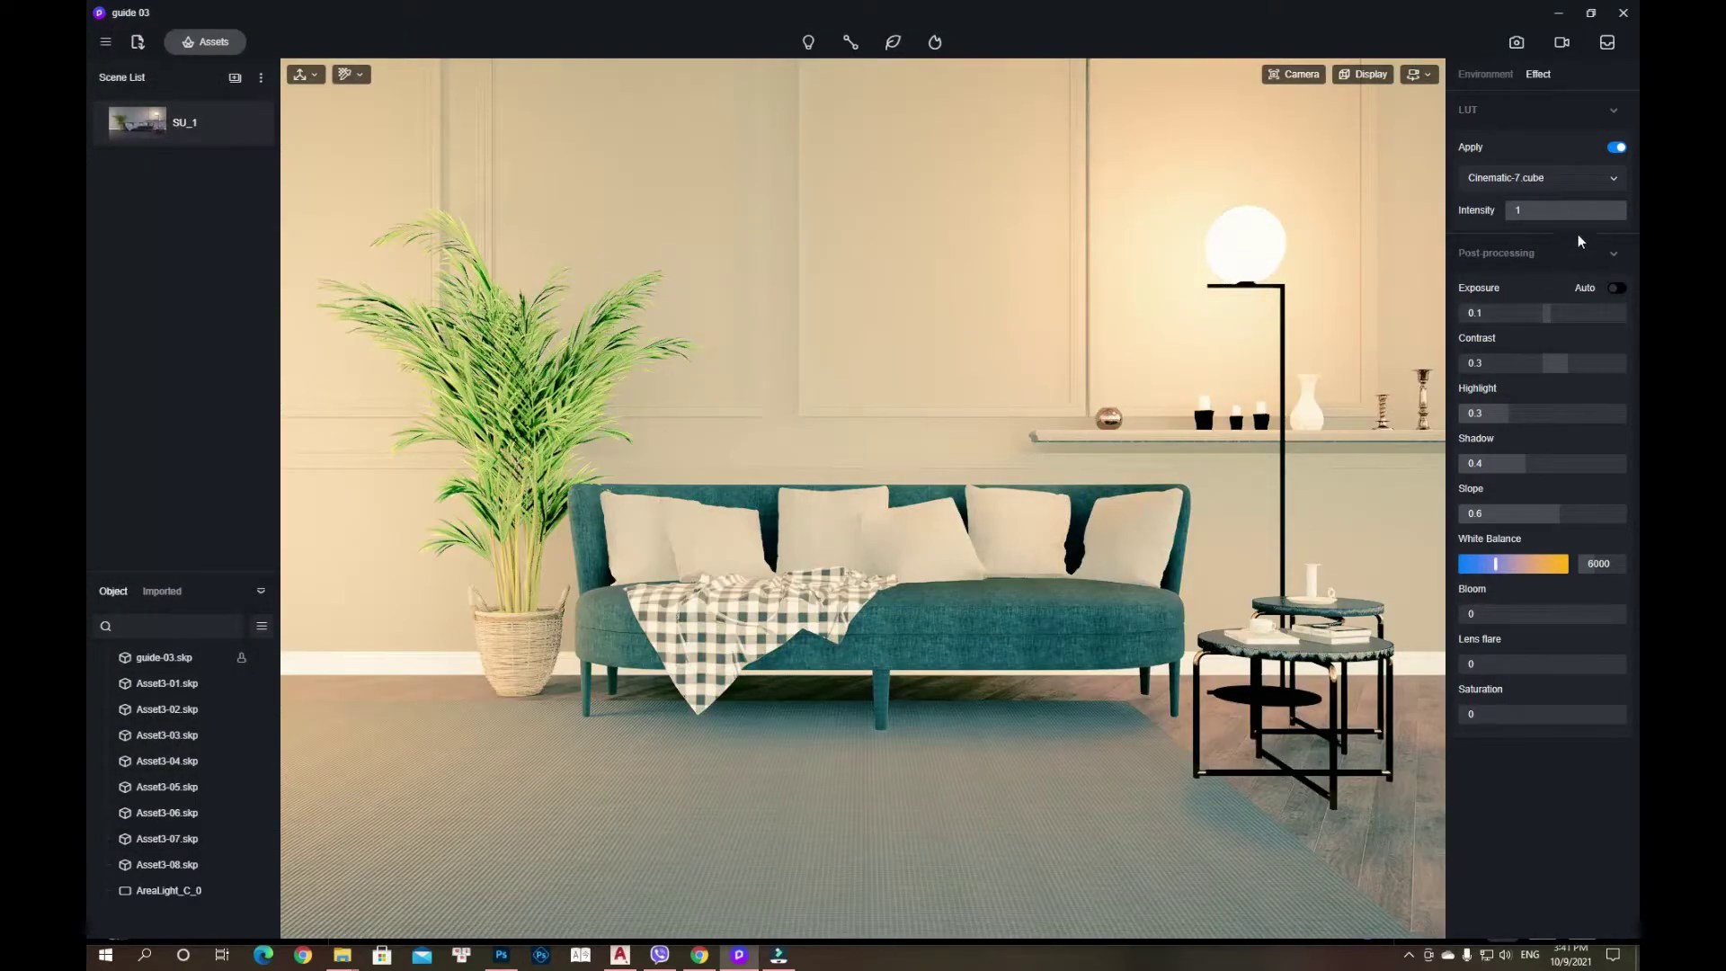
drag(1618, 212, 1561, 212)
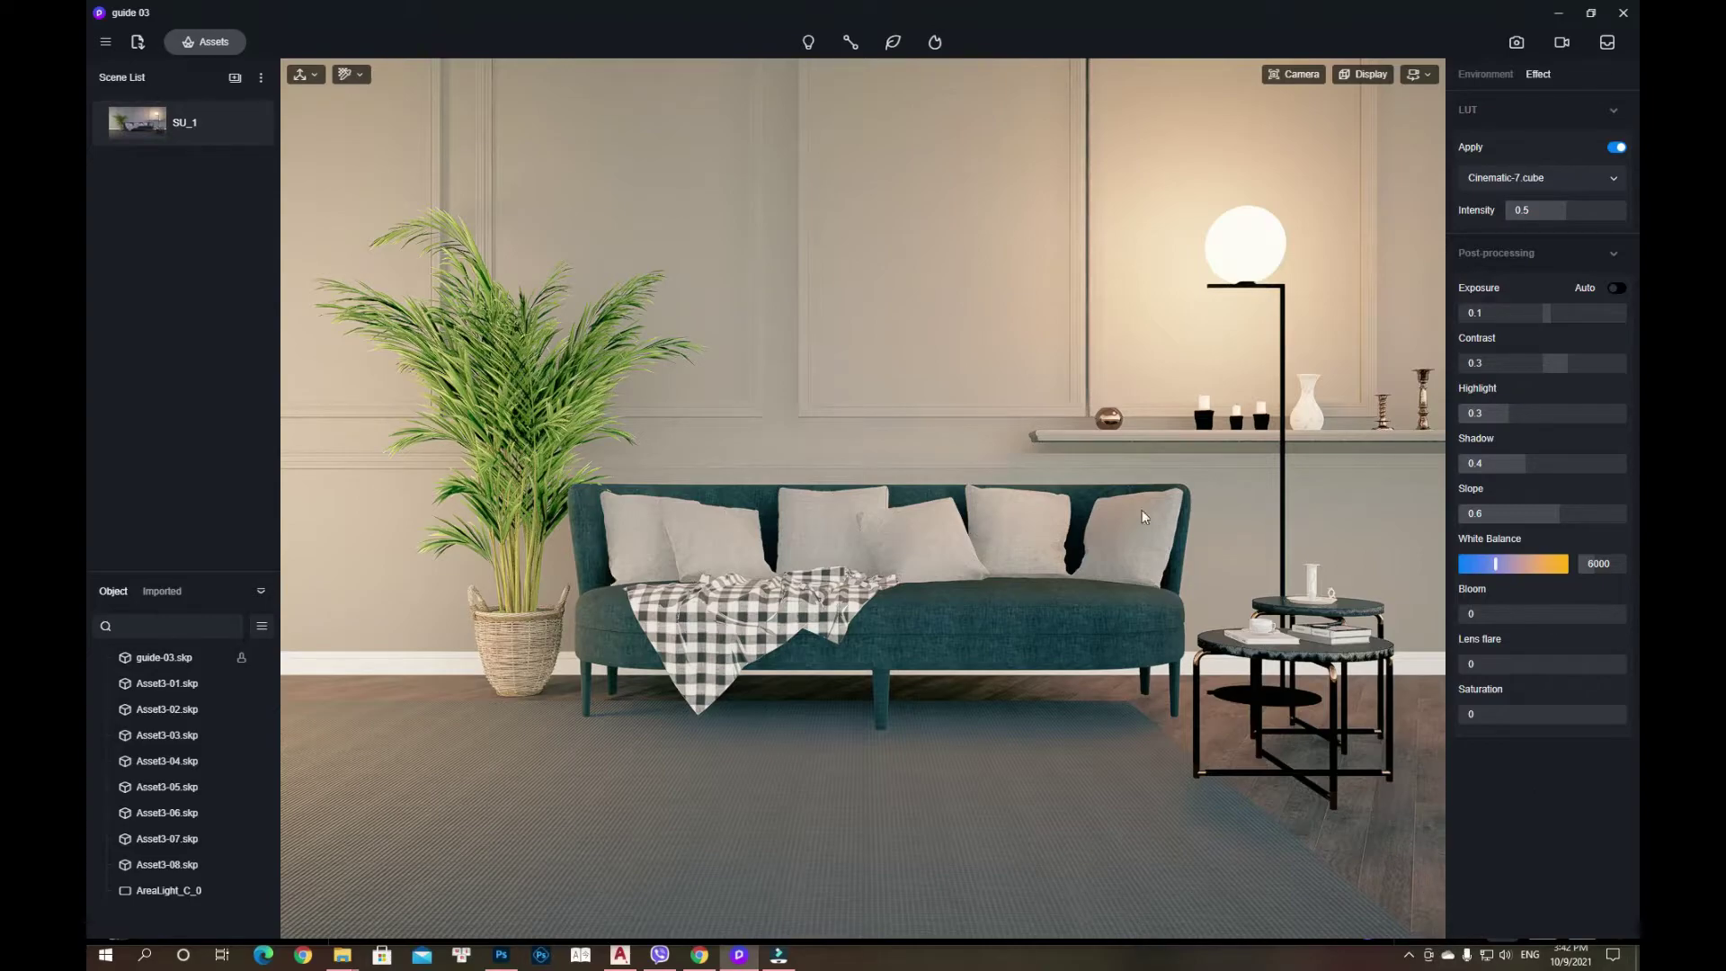
click(1580, 183)
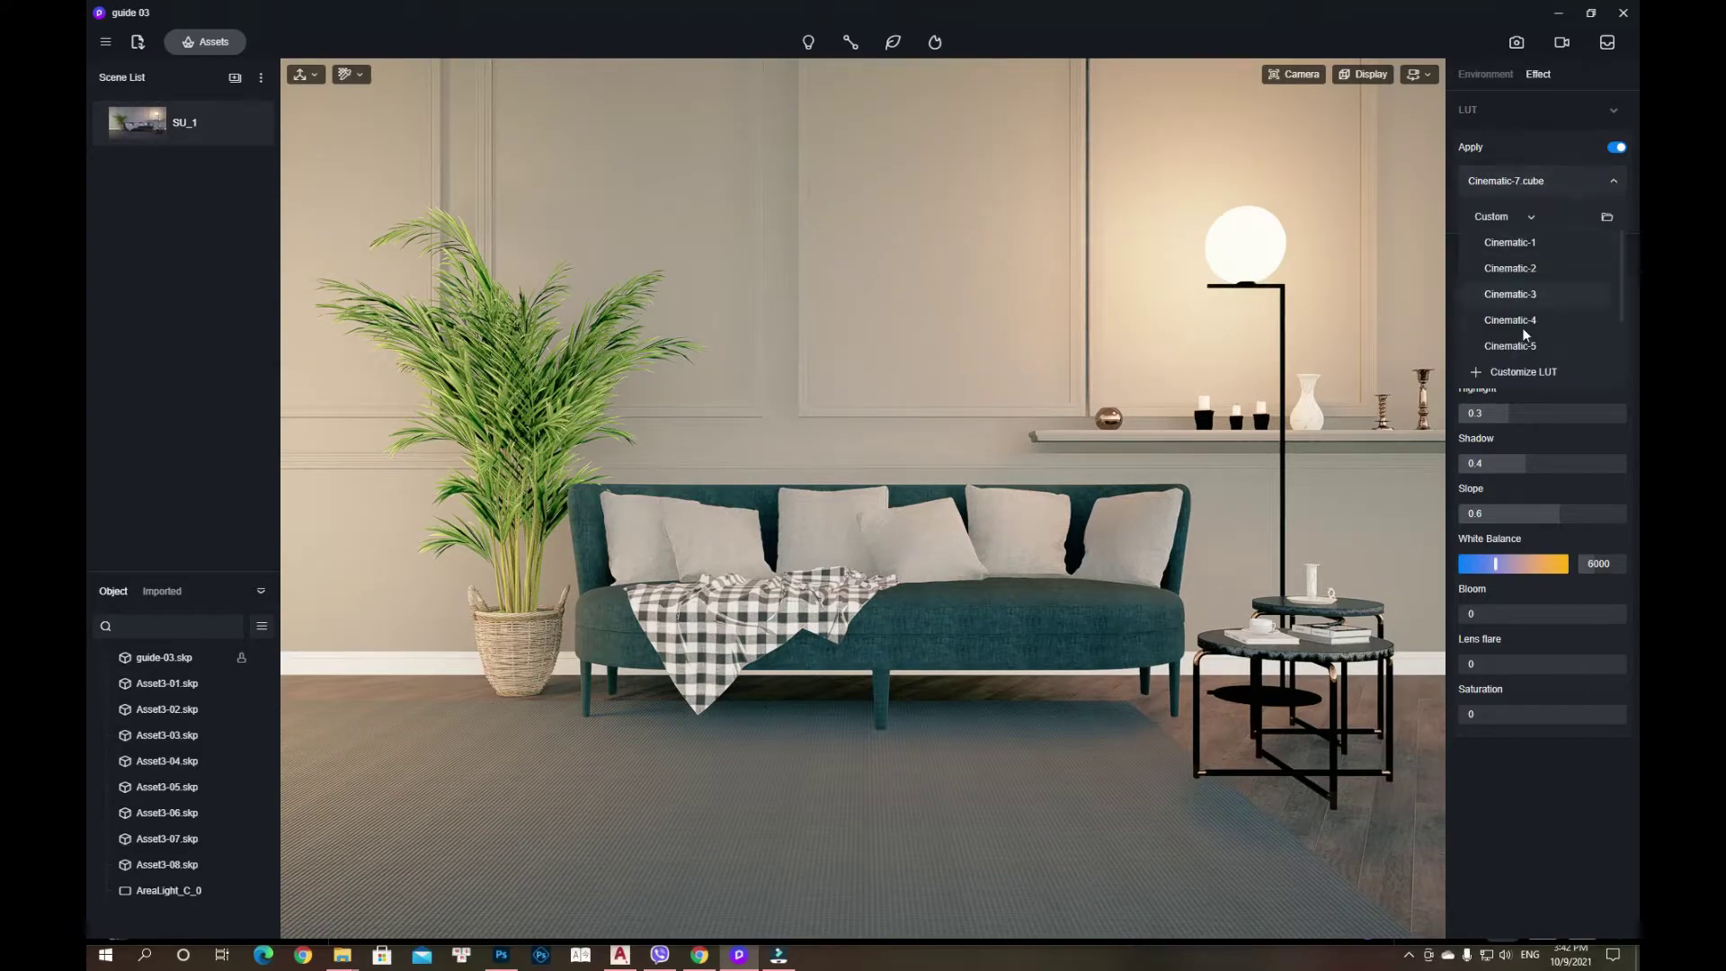
click(1522, 375)
double_click(305, 241)
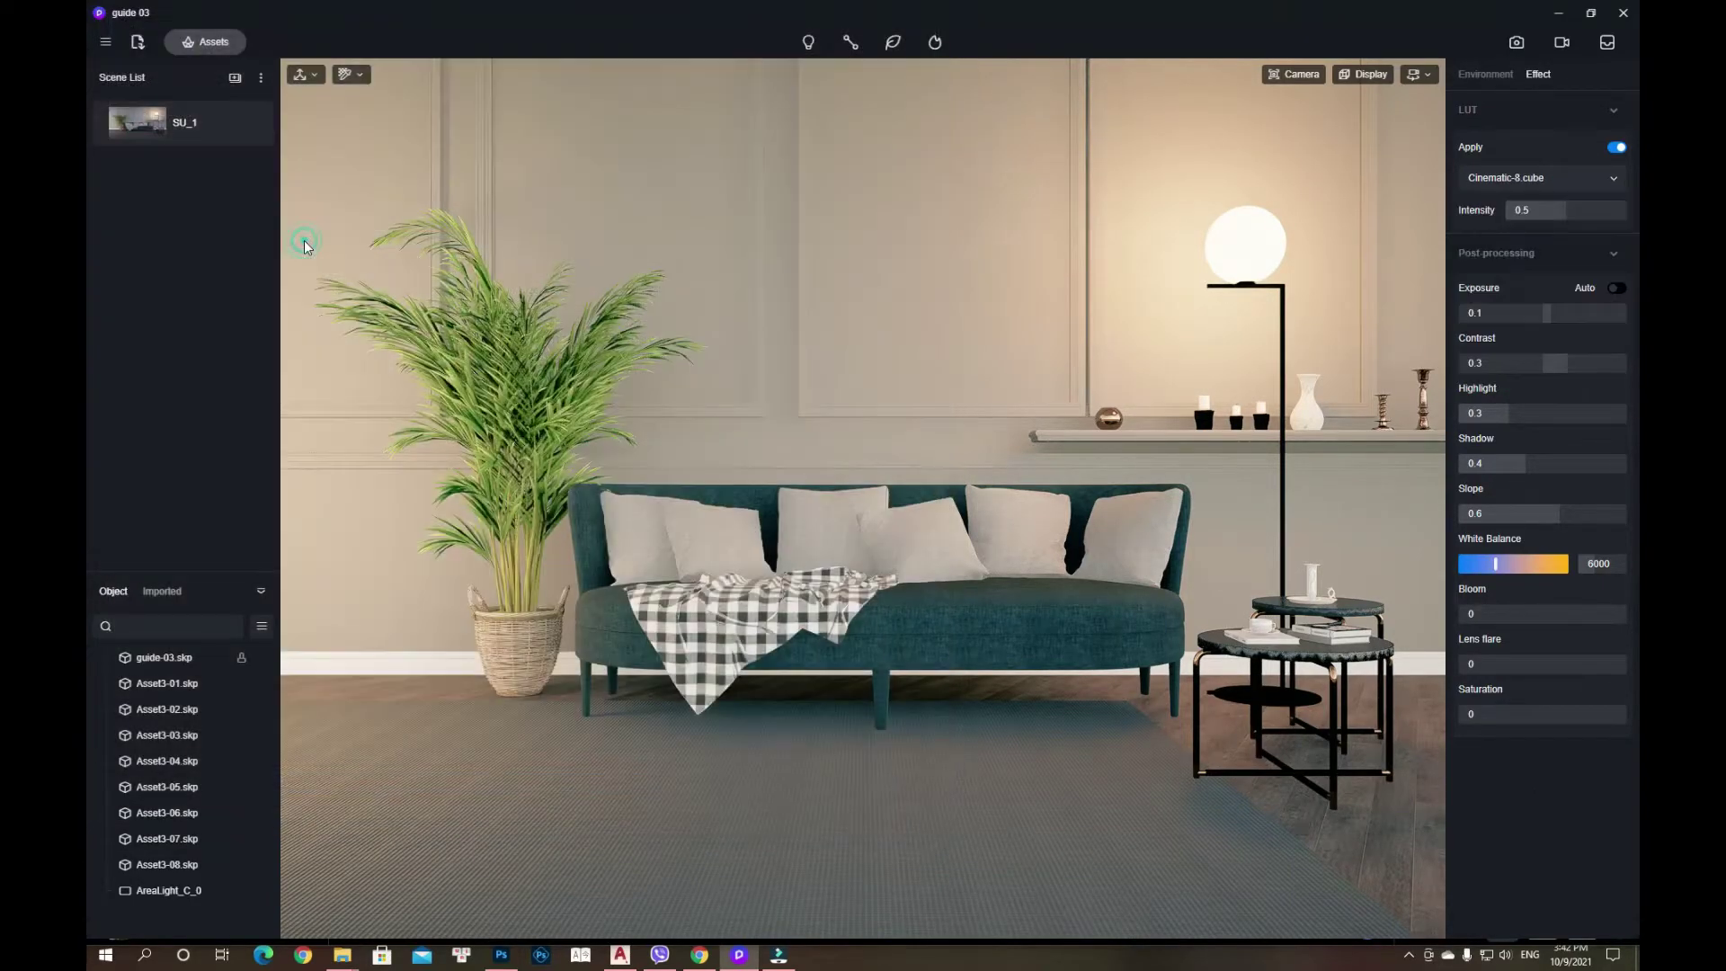
mouse_move(1566, 212)
mouse_down()
mouse_move(1627, 216)
mouse_move(1561, 222)
mouse_up()
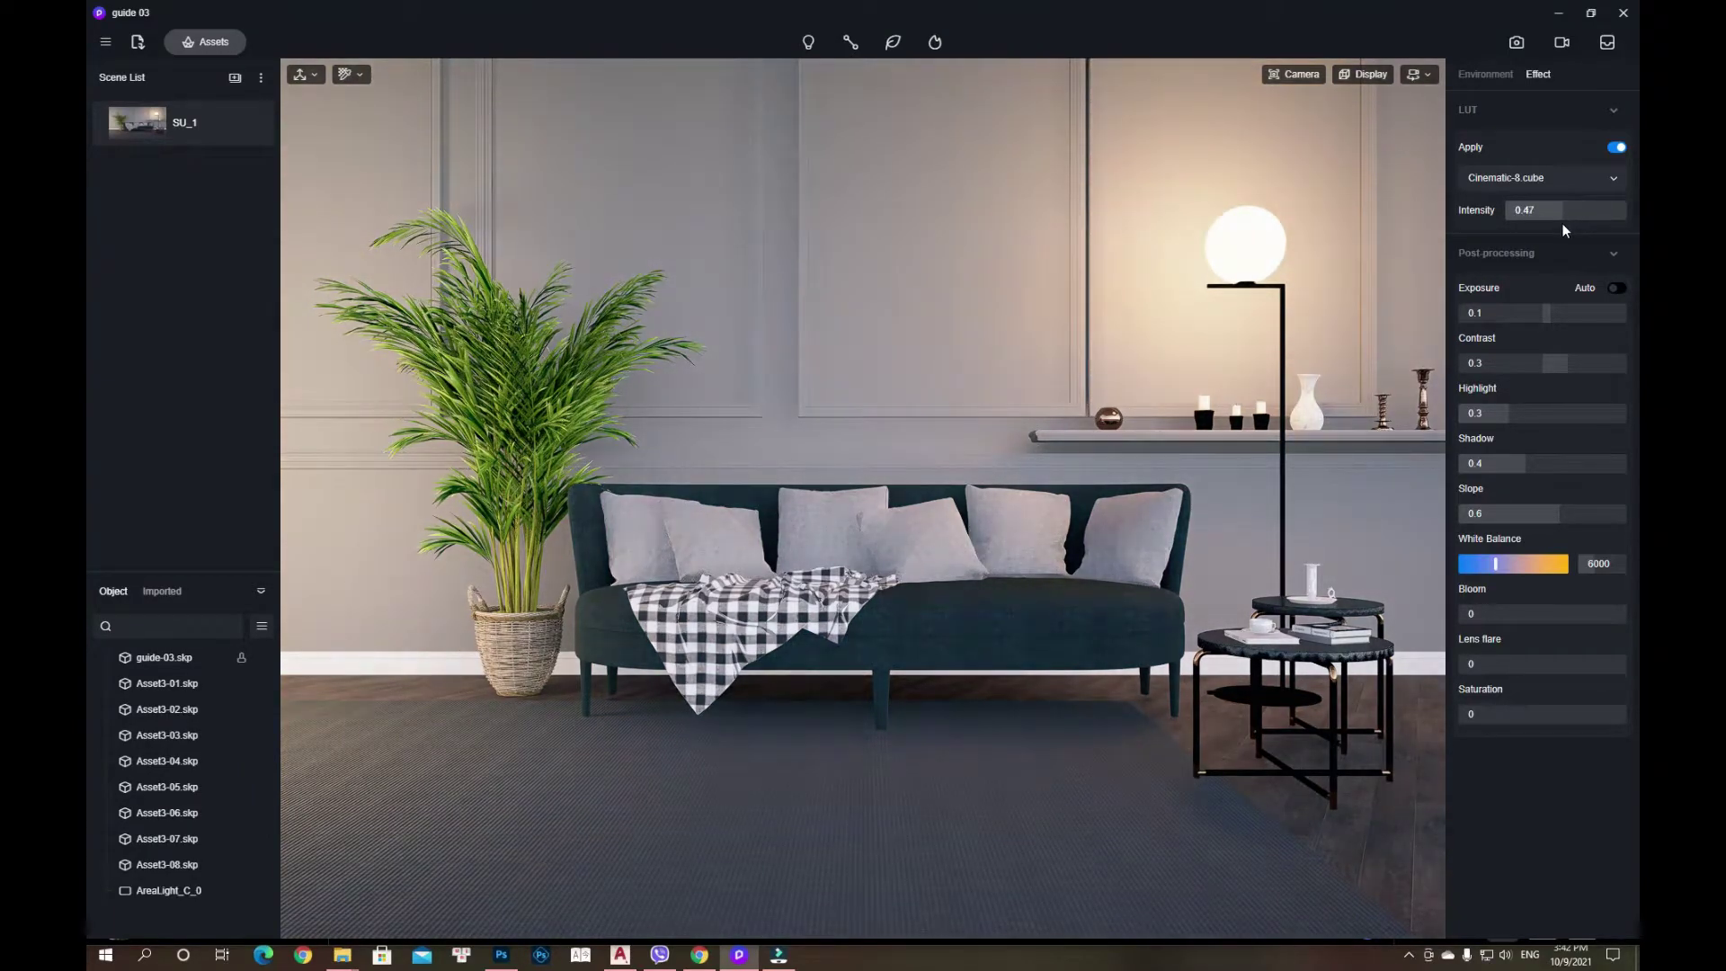
- Try Cinematic-9 at intensity 0.51 and Cinematic-10 at full intensity
click(1595, 180)
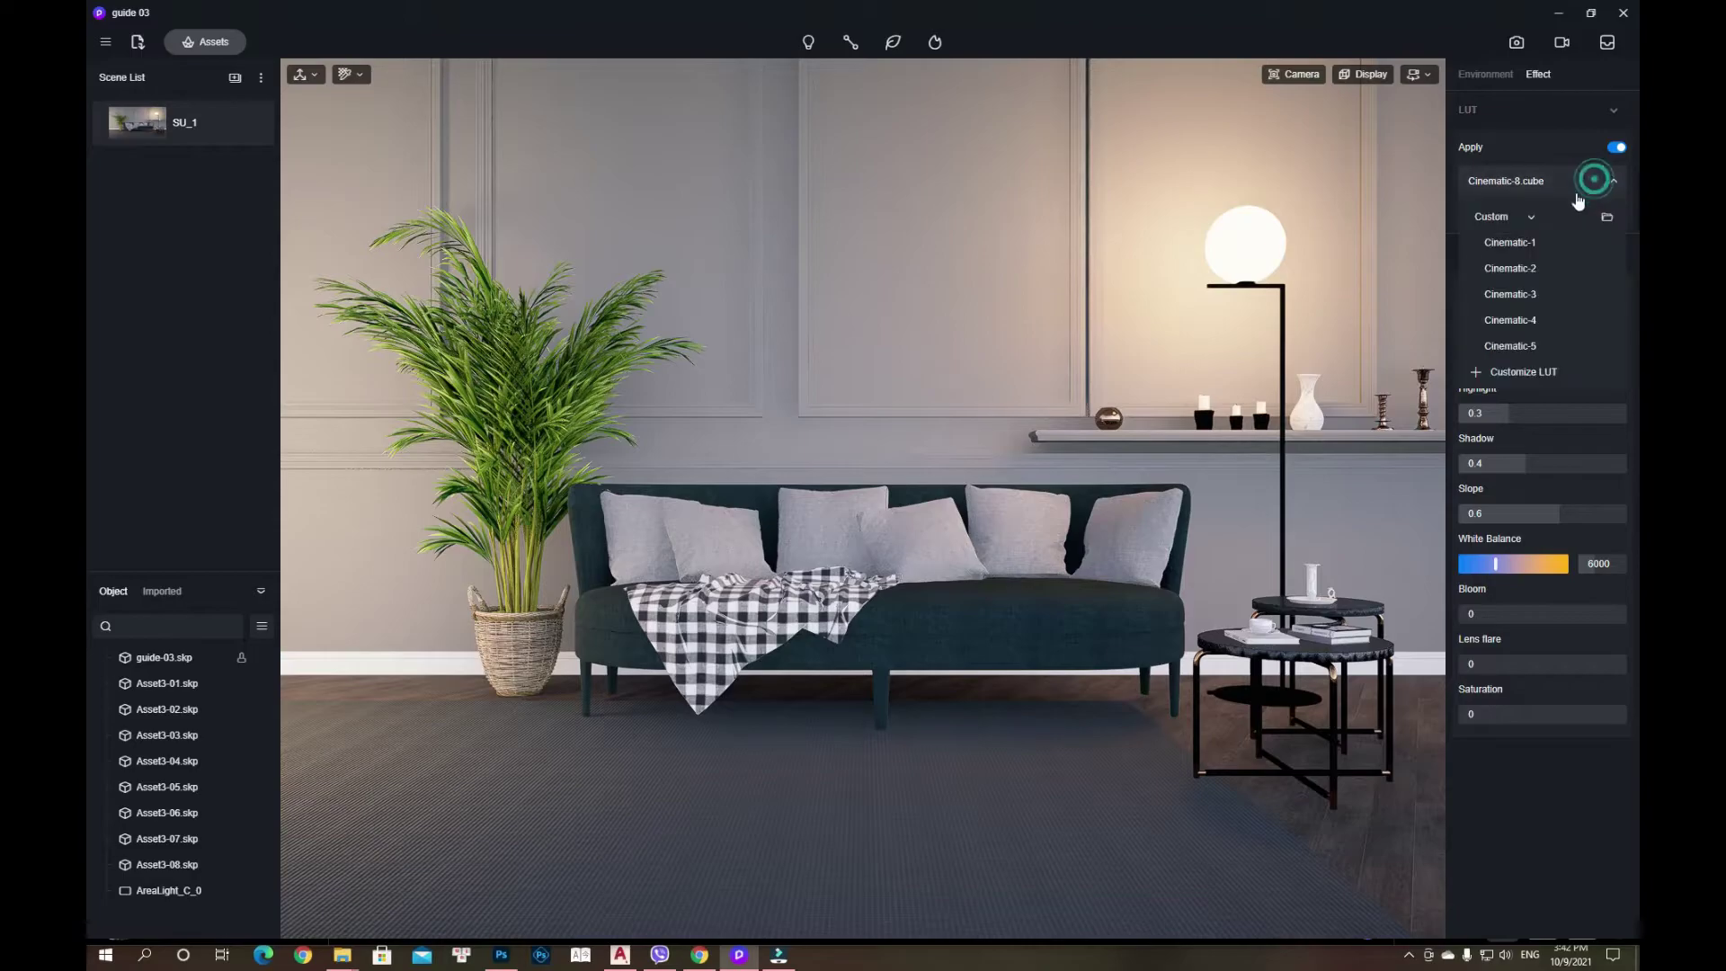
click(1502, 369)
double_click(319, 256)
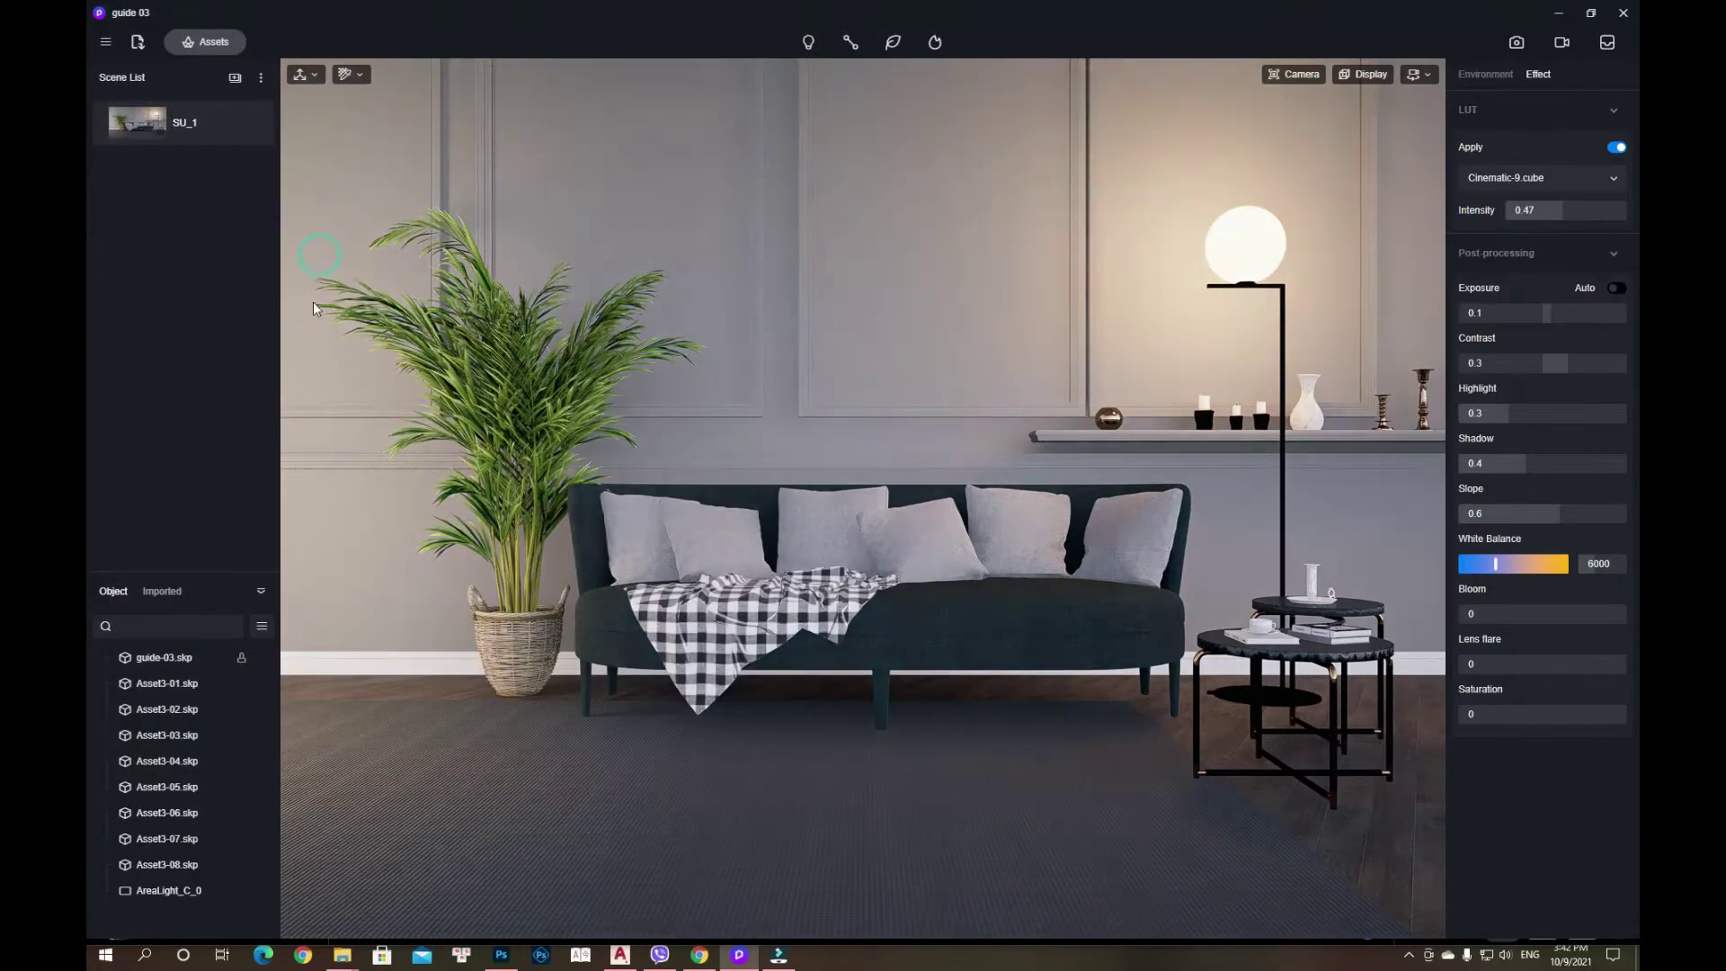
click(1570, 214)
click(1606, 178)
click(1493, 366)
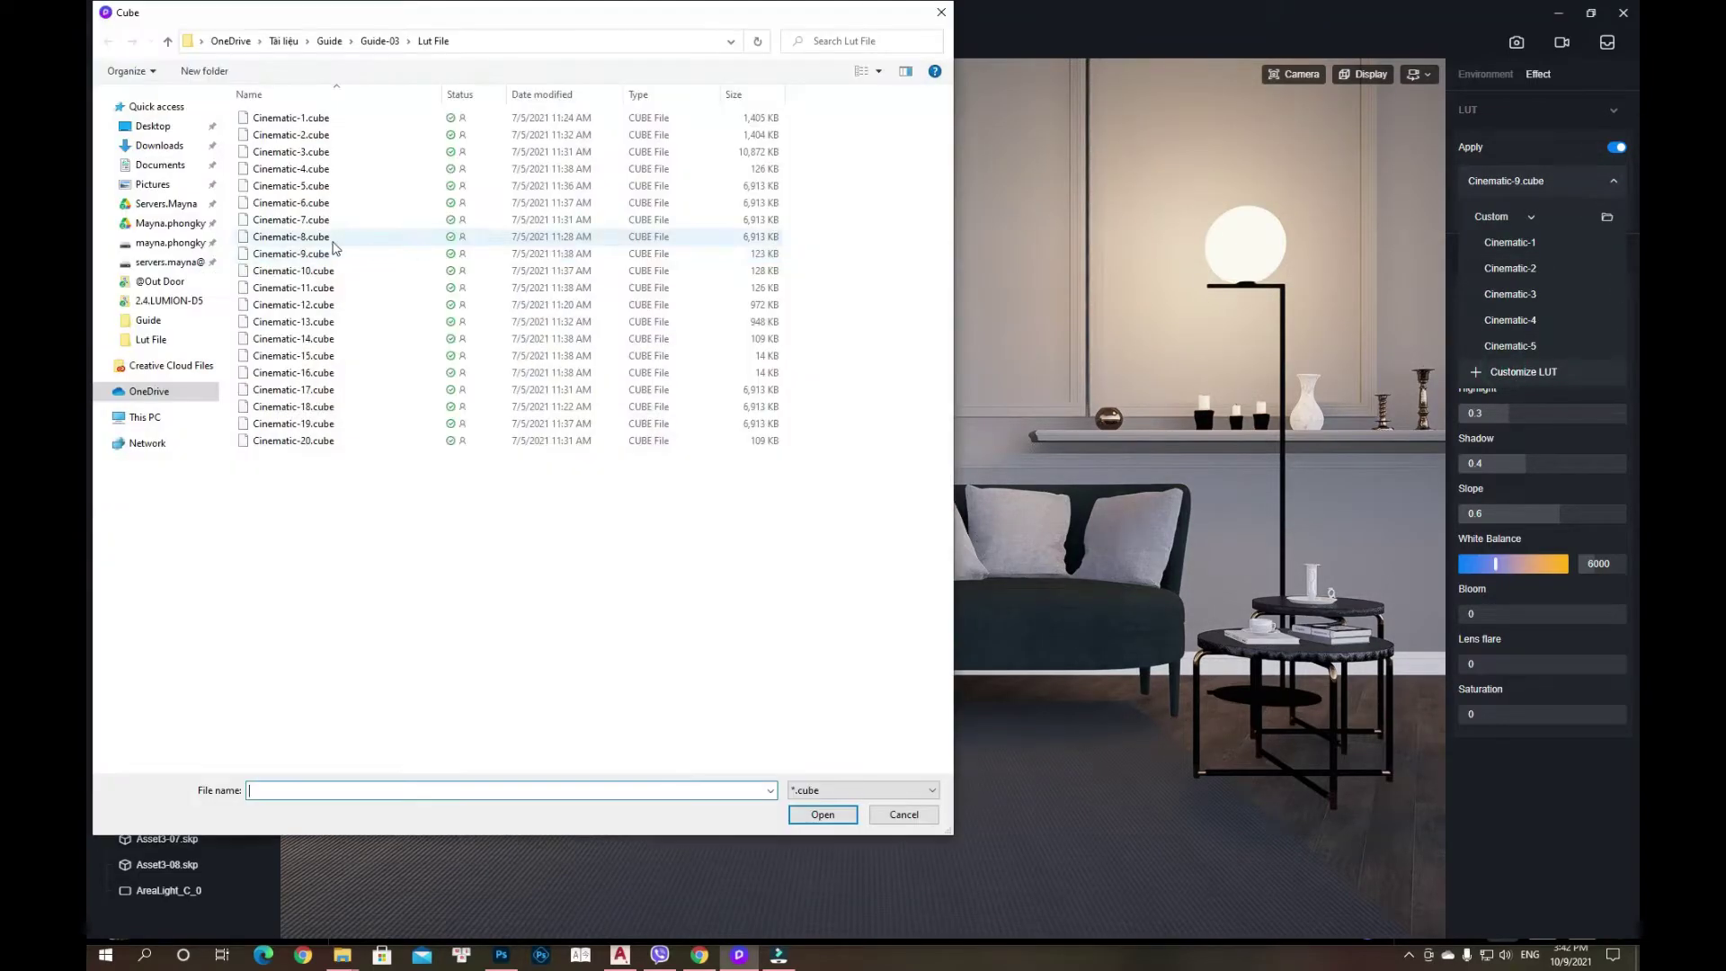
double_click(315, 285)
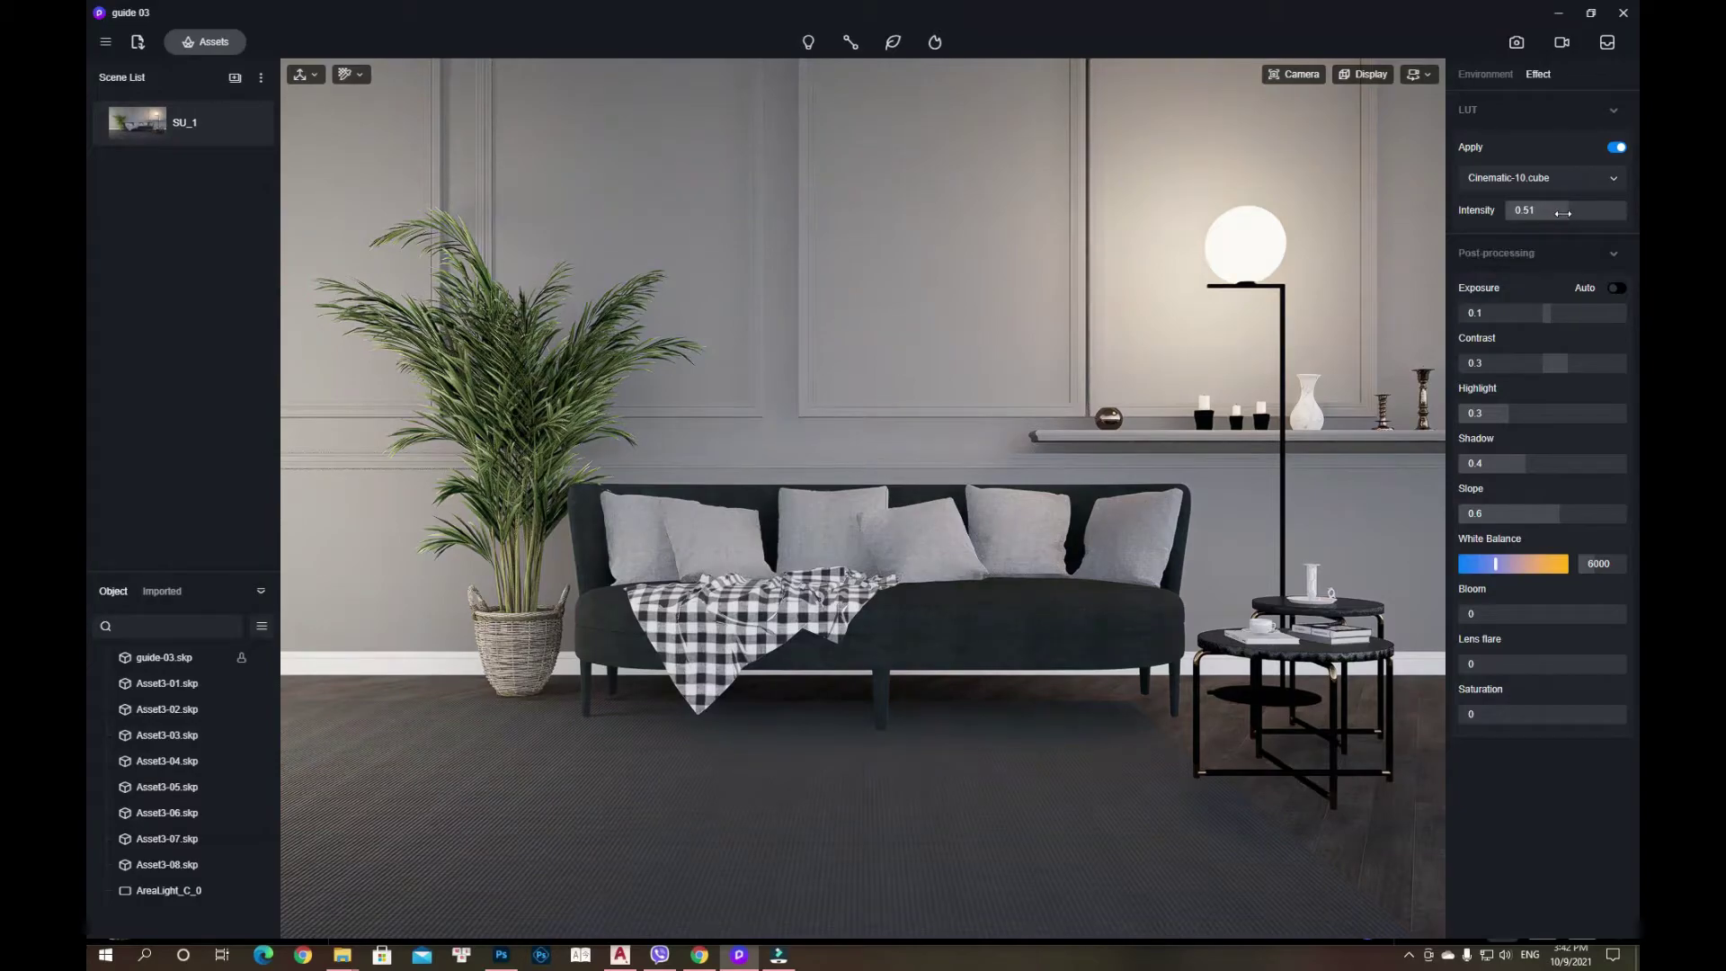
mouse_move(1562, 213)
mouse_down()
mouse_move(1622, 213)
mouse_move(1575, 219)
mouse_up()
- Load the Cinematic-8_1 LUT and set its intensity to 0.68
click(1577, 182)
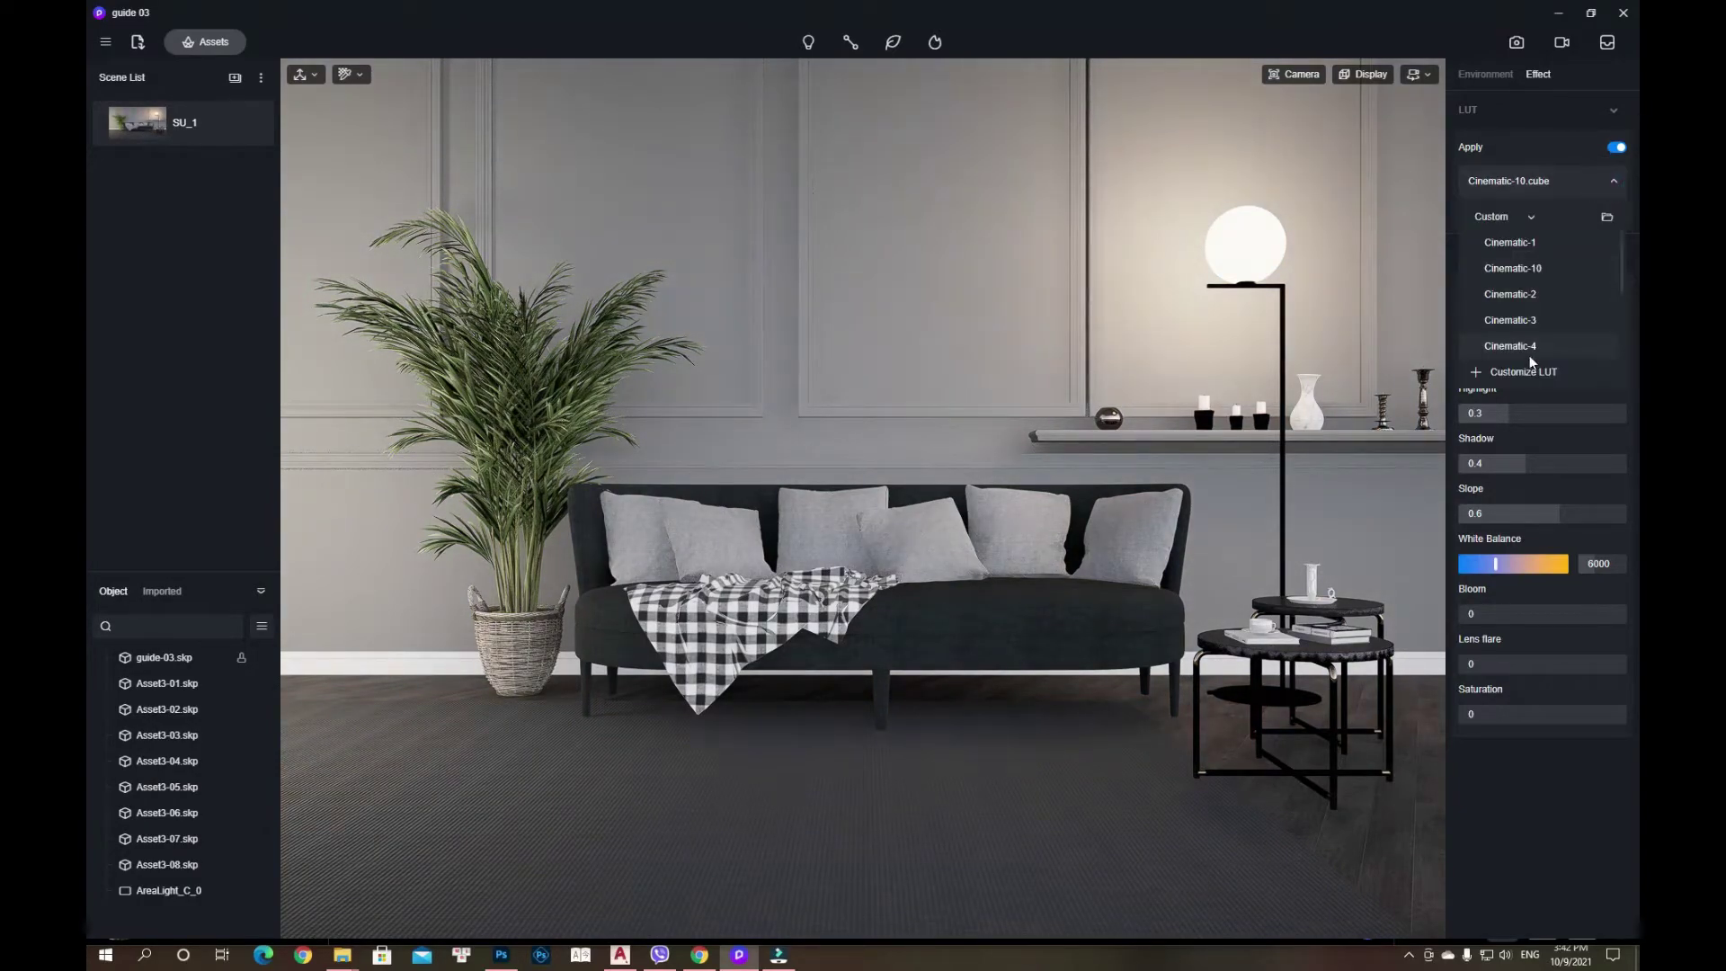
click(1507, 371)
double_click(279, 248)
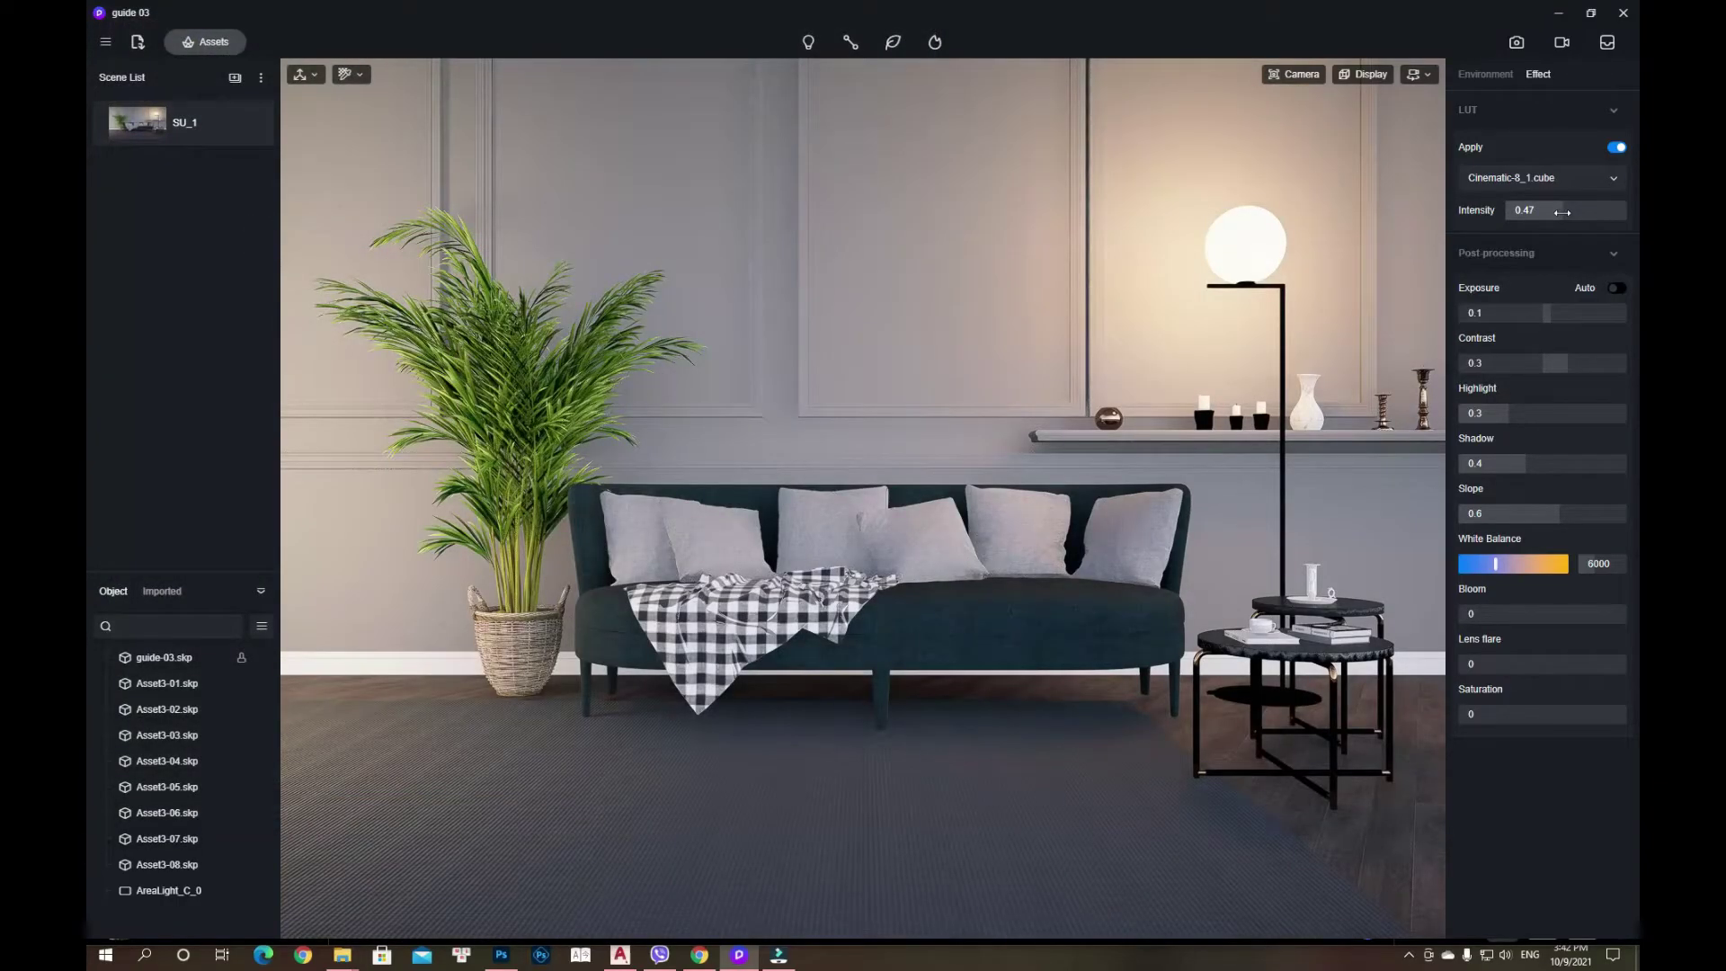
mouse_move(1562, 212)
mouse_down()
mouse_move(1627, 213)
mouse_move(1602, 212)
mouse_up()
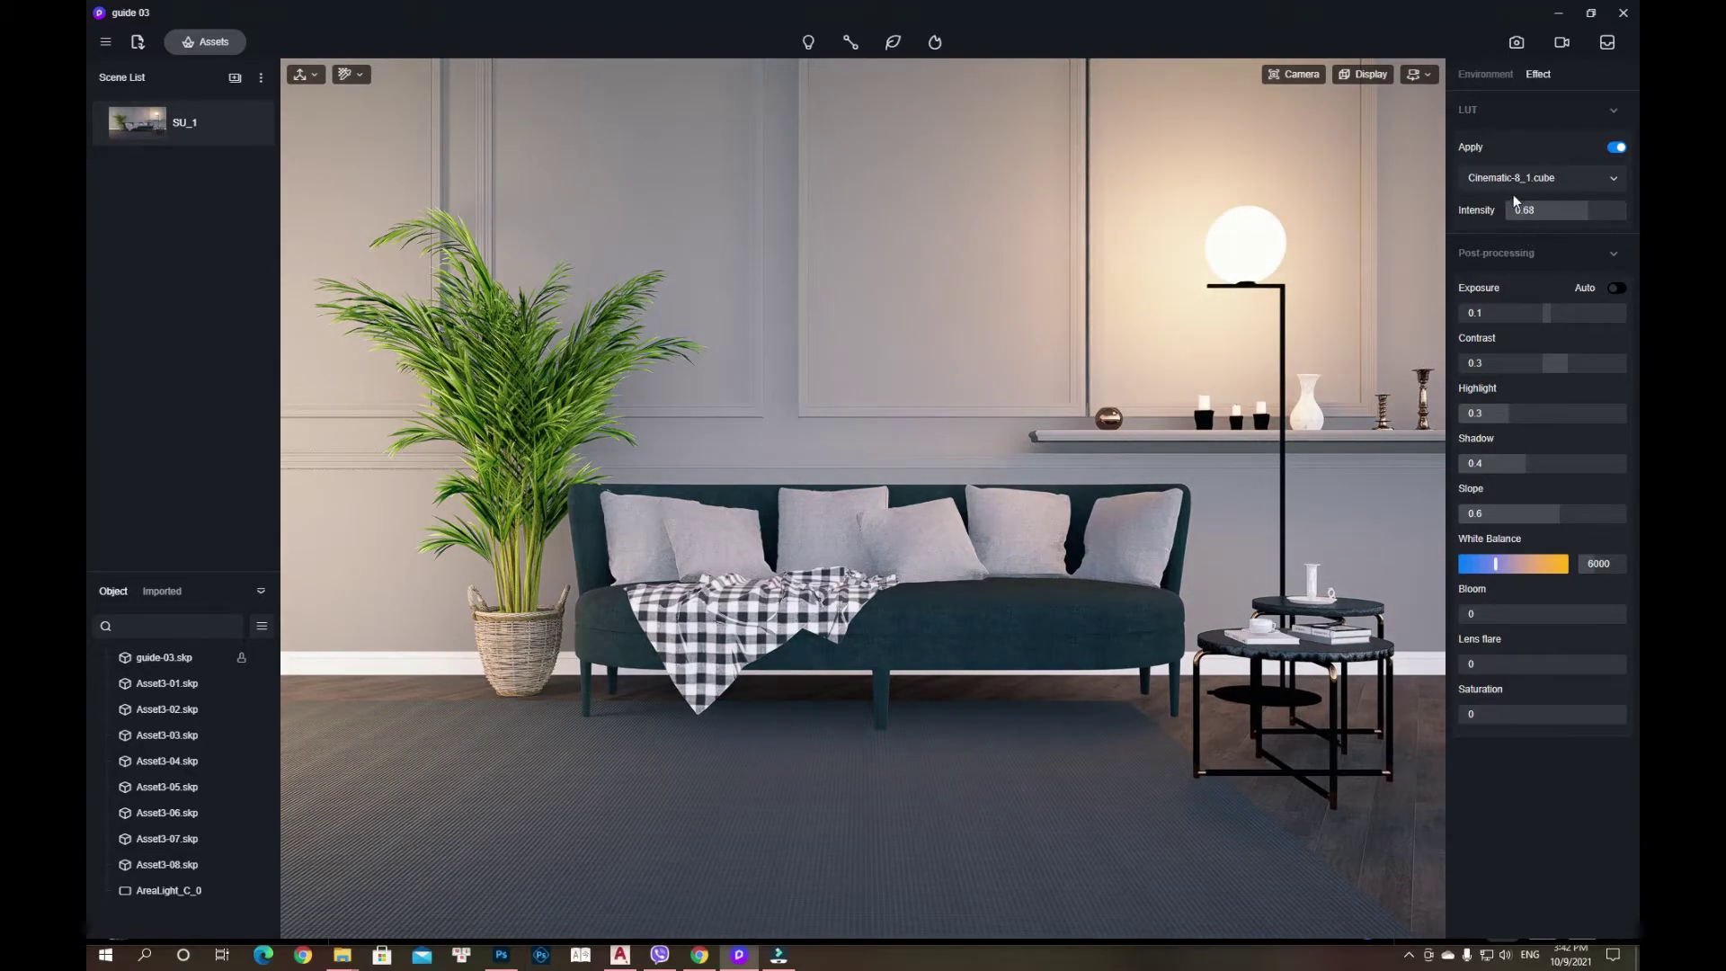
mouse_move(189, 122)
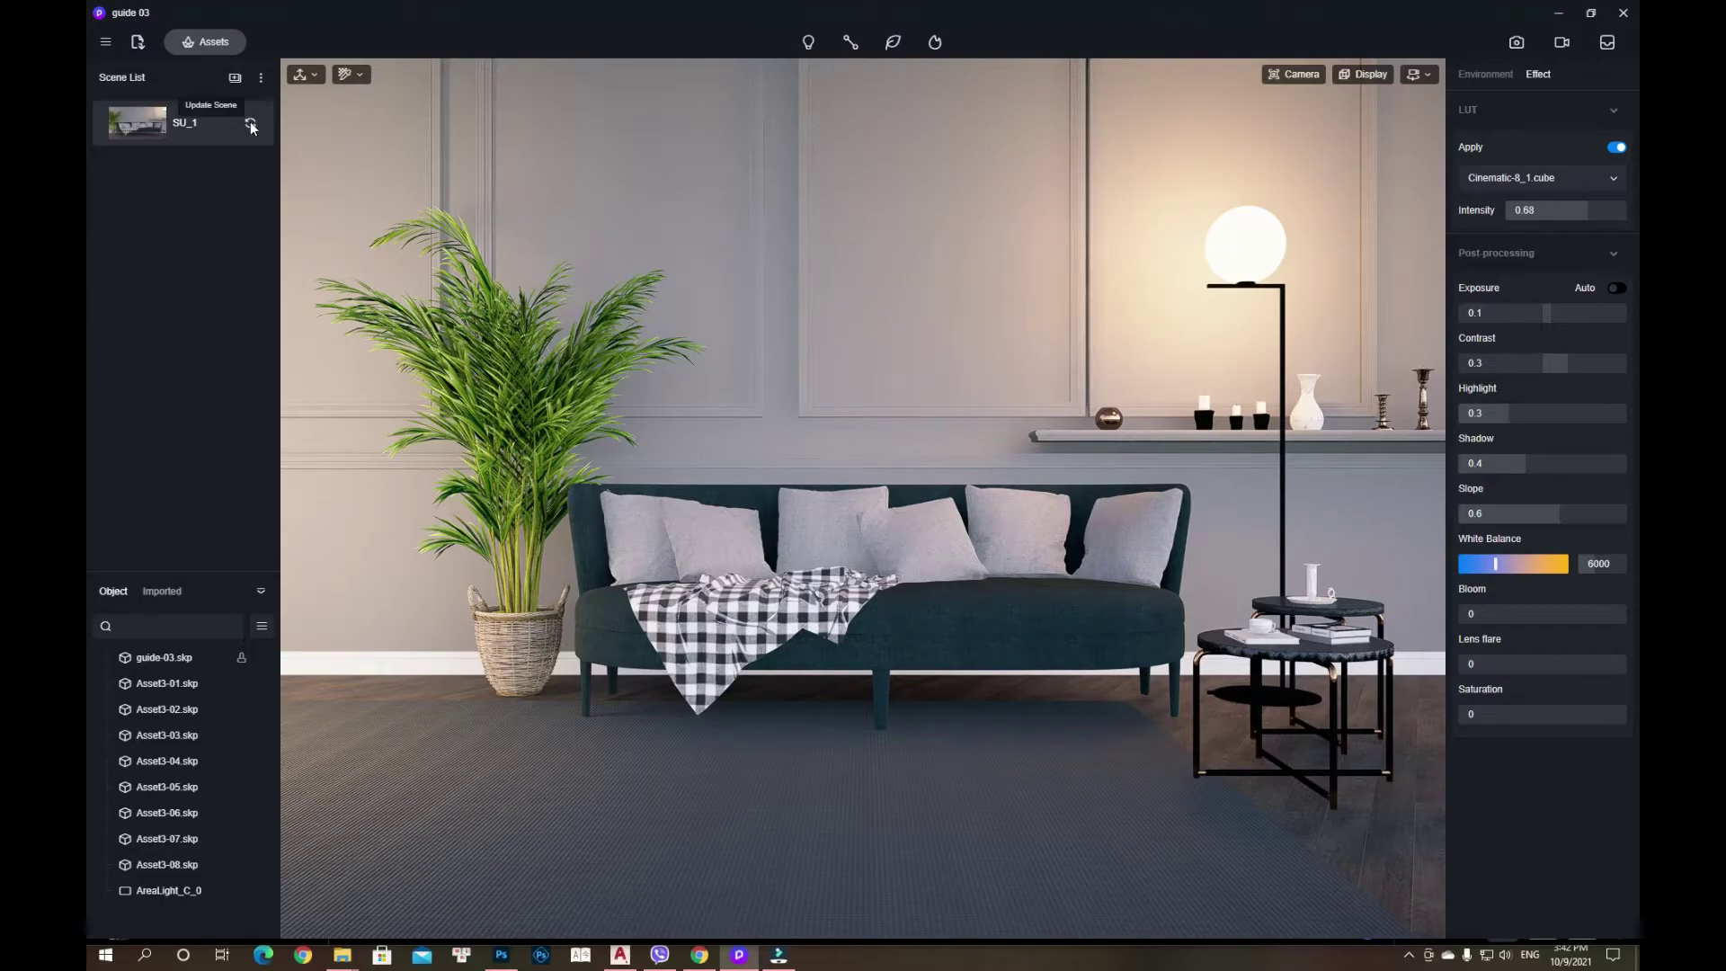
- Update the SU_1 scene to the current view and enter image render mode
click(251, 125)
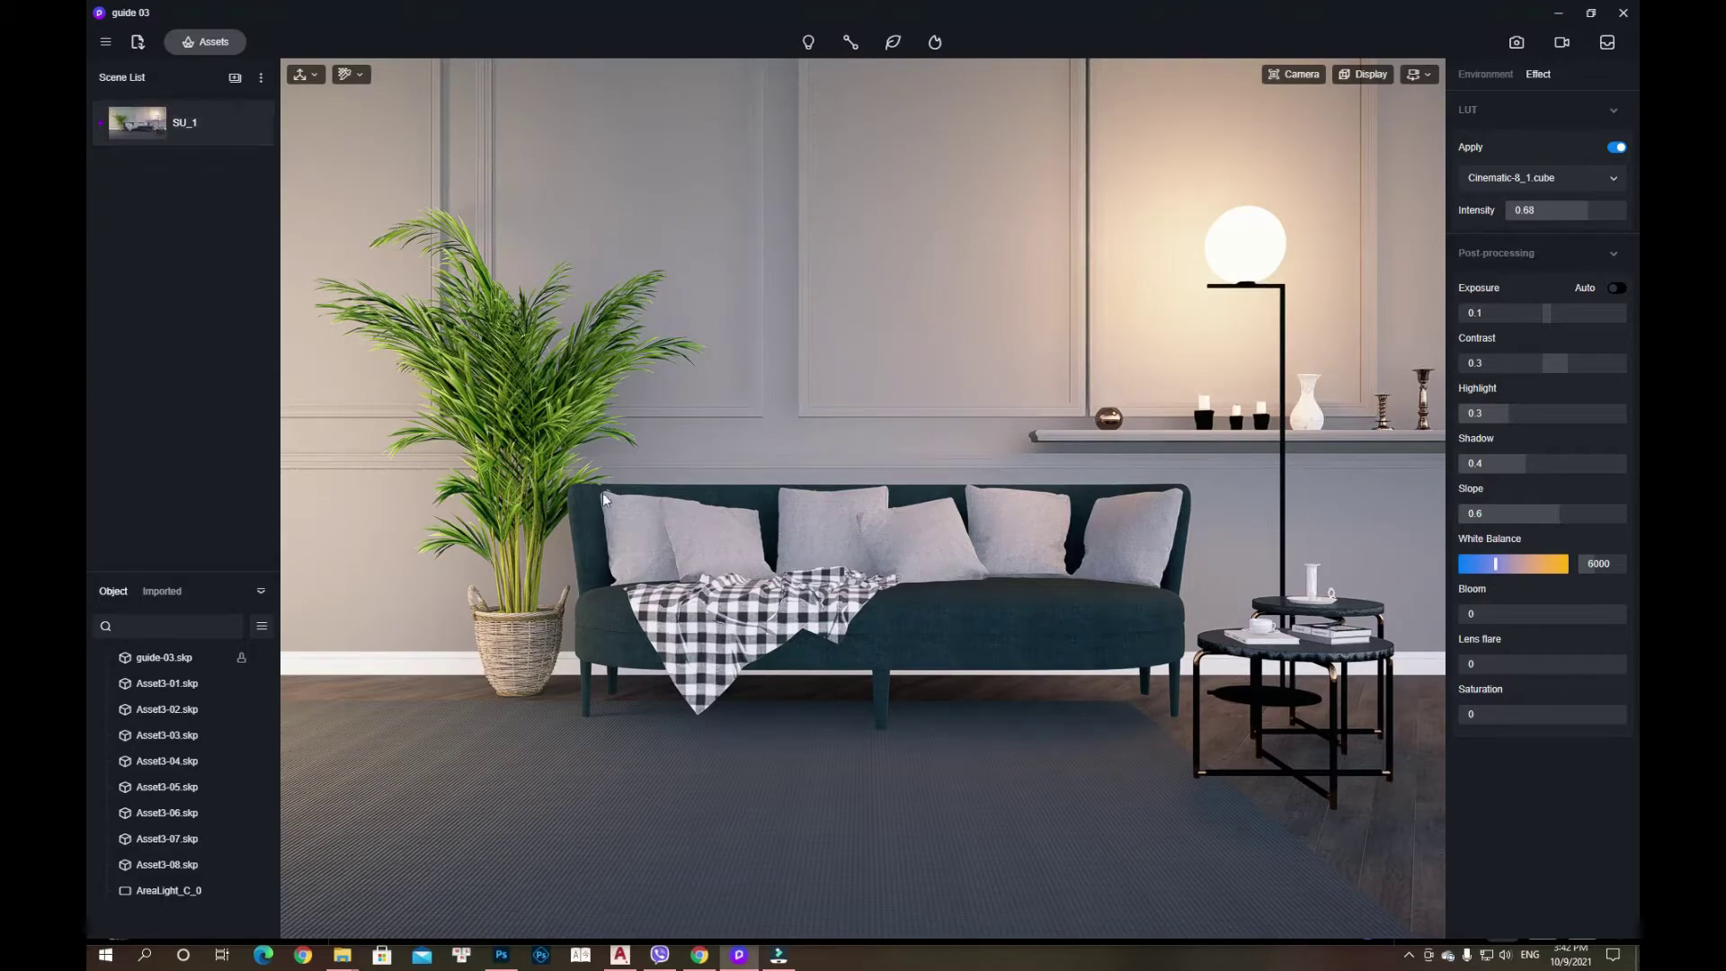
click(1516, 43)
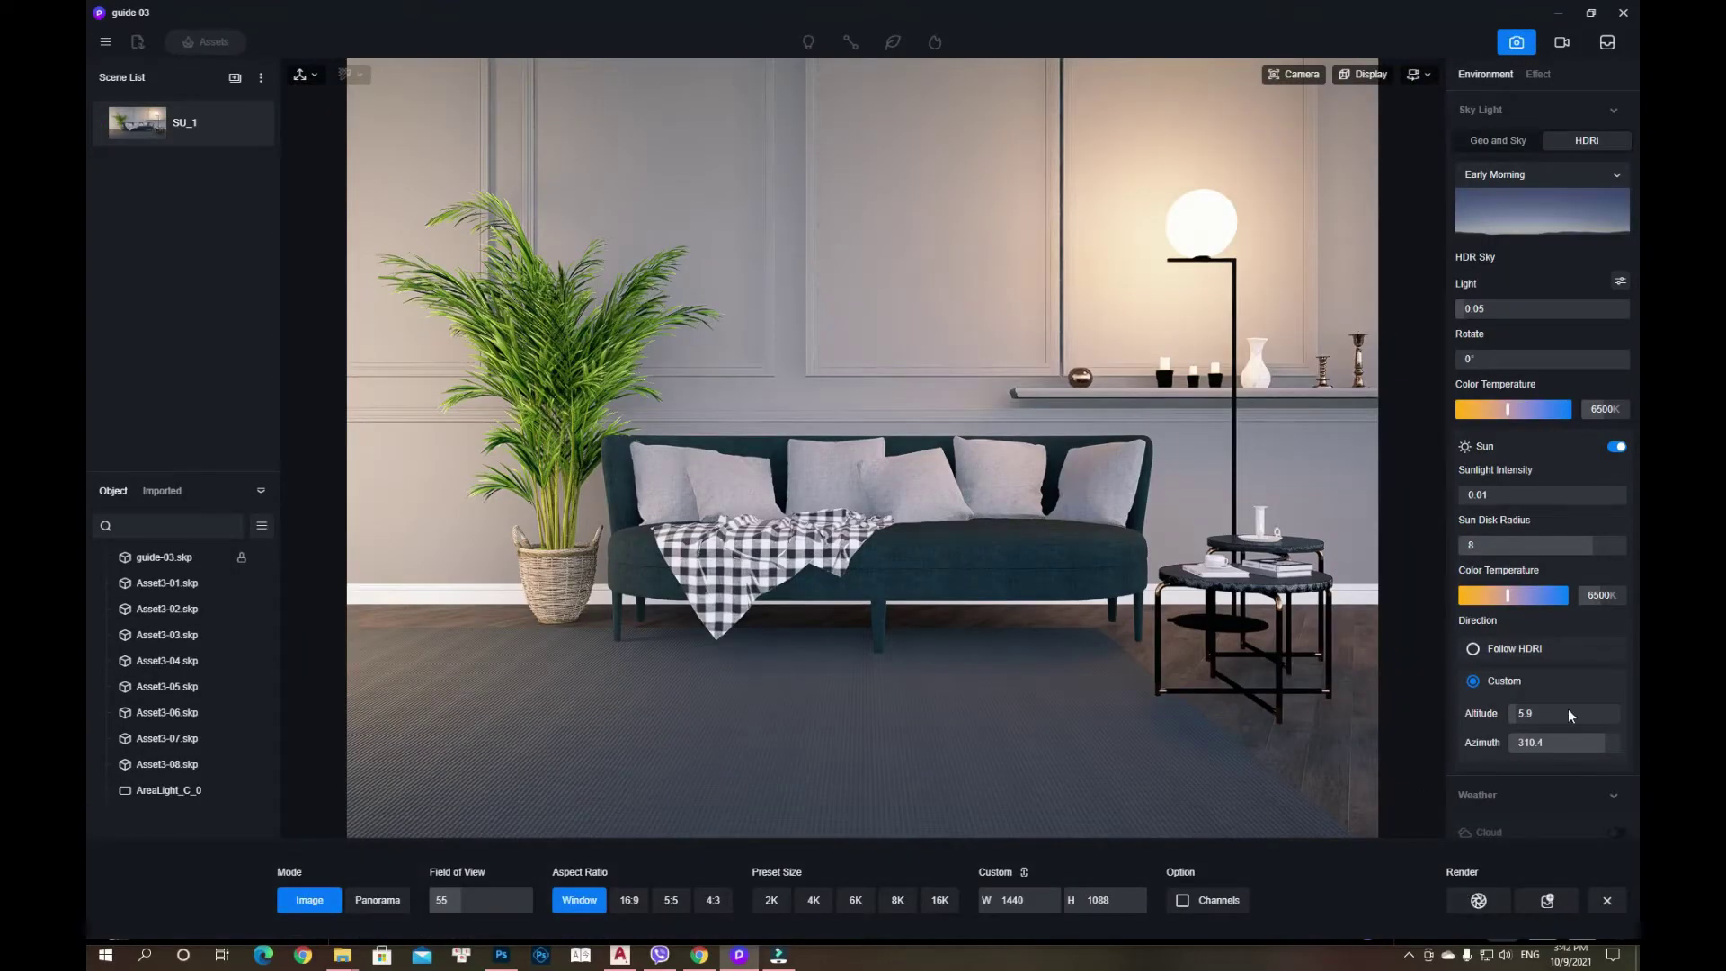
click(1543, 74)
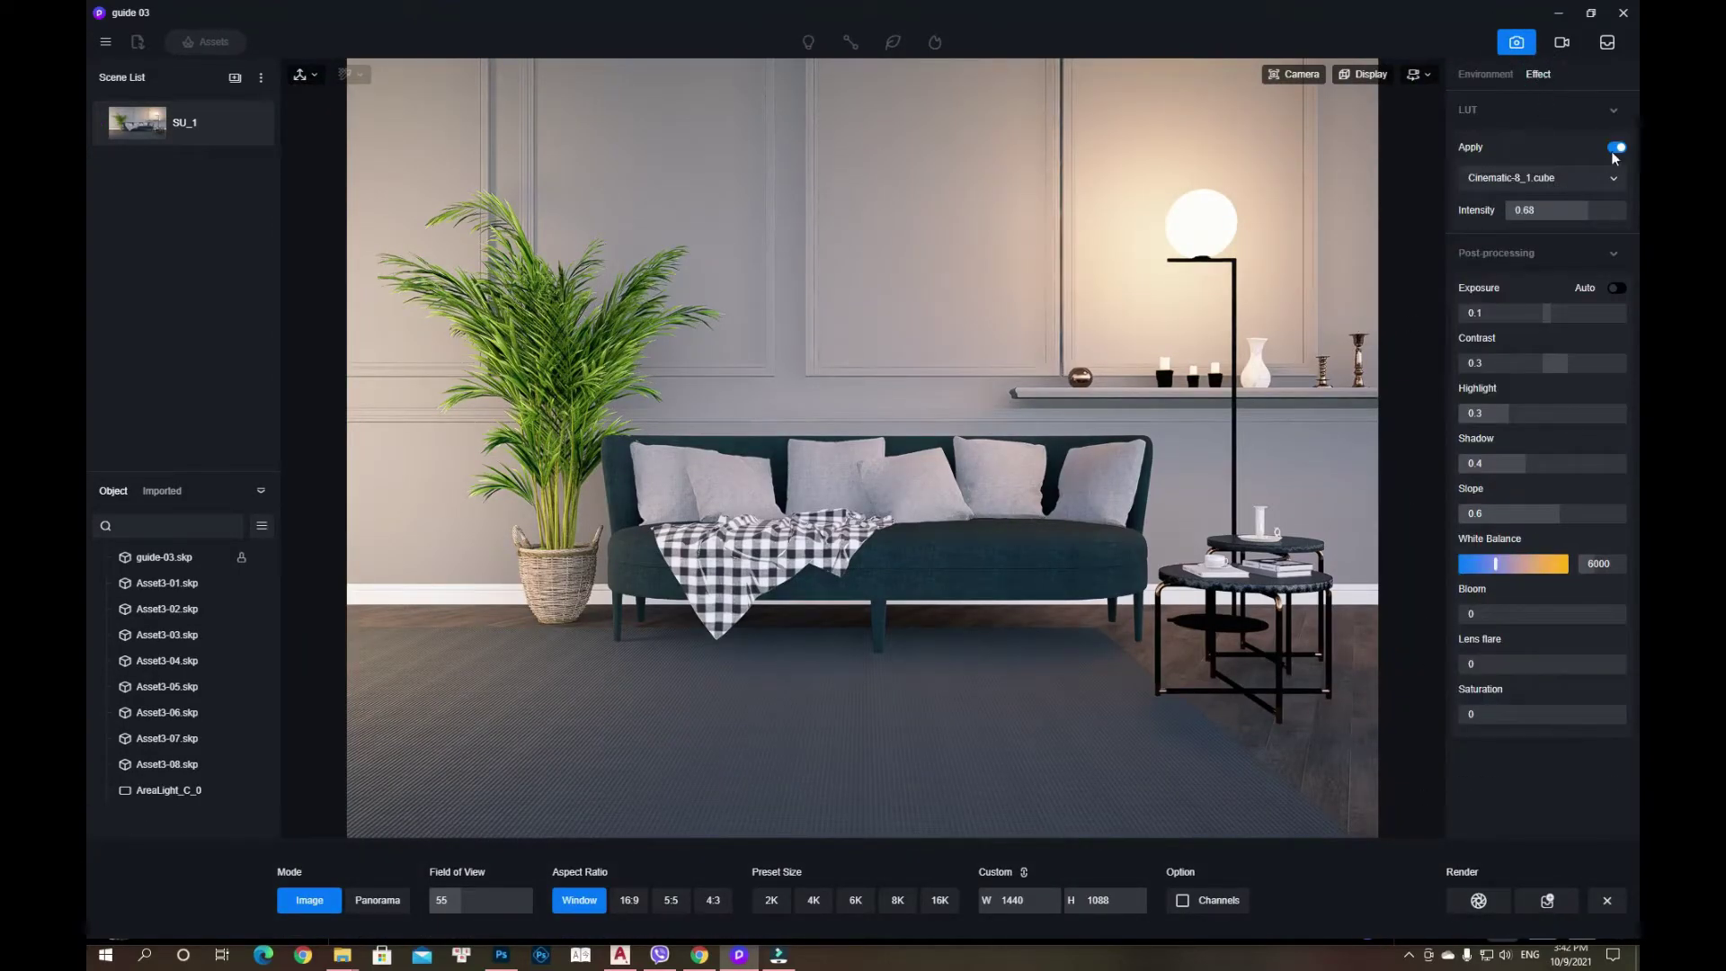
- Toggle the LUT off and on to compare, leaving Cinematic-8_1 applied
click(1616, 148)
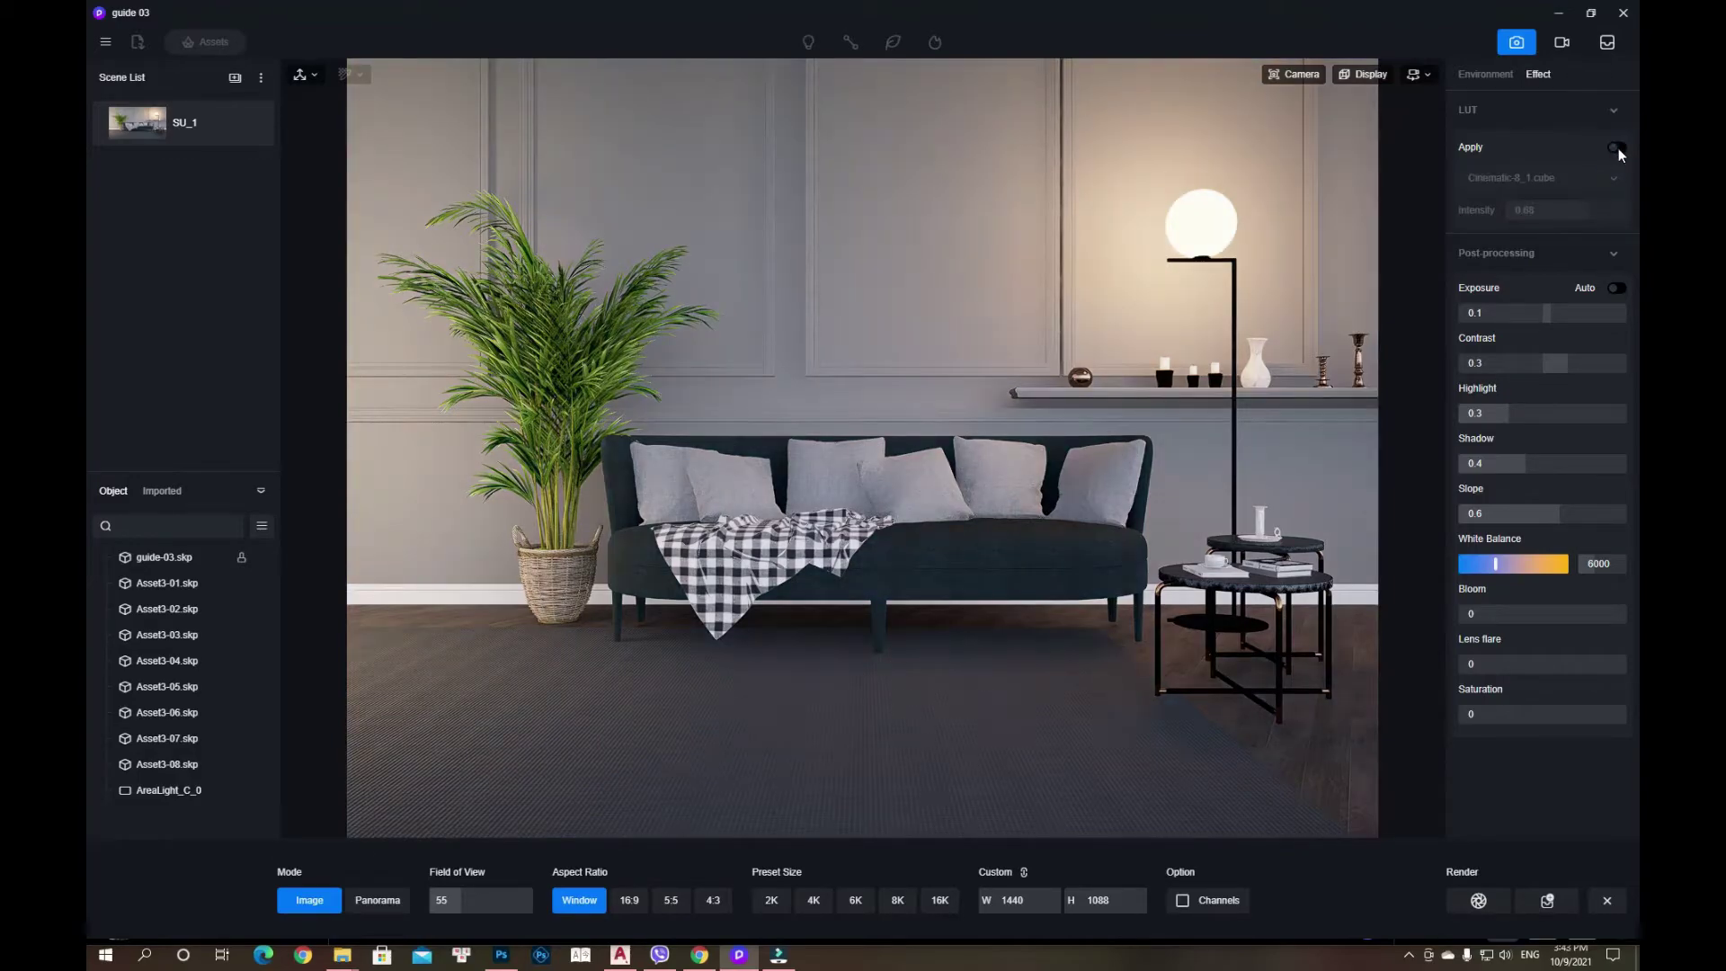
click(1618, 151)
click(1611, 151)
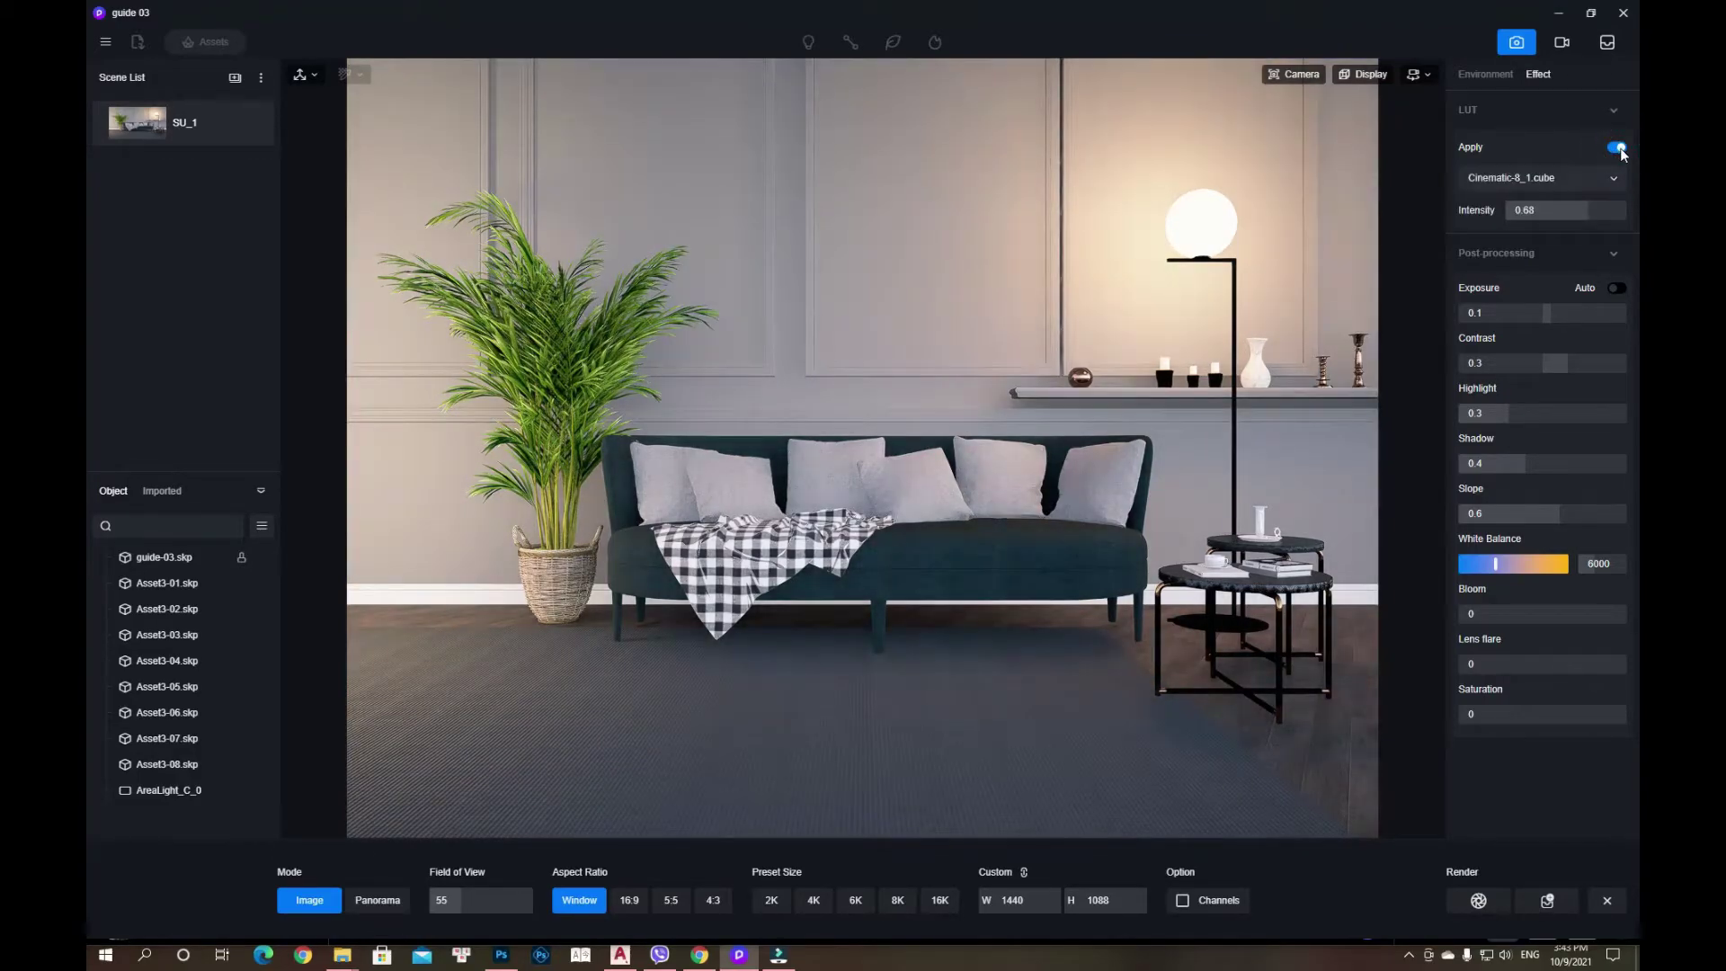
click(1613, 153)
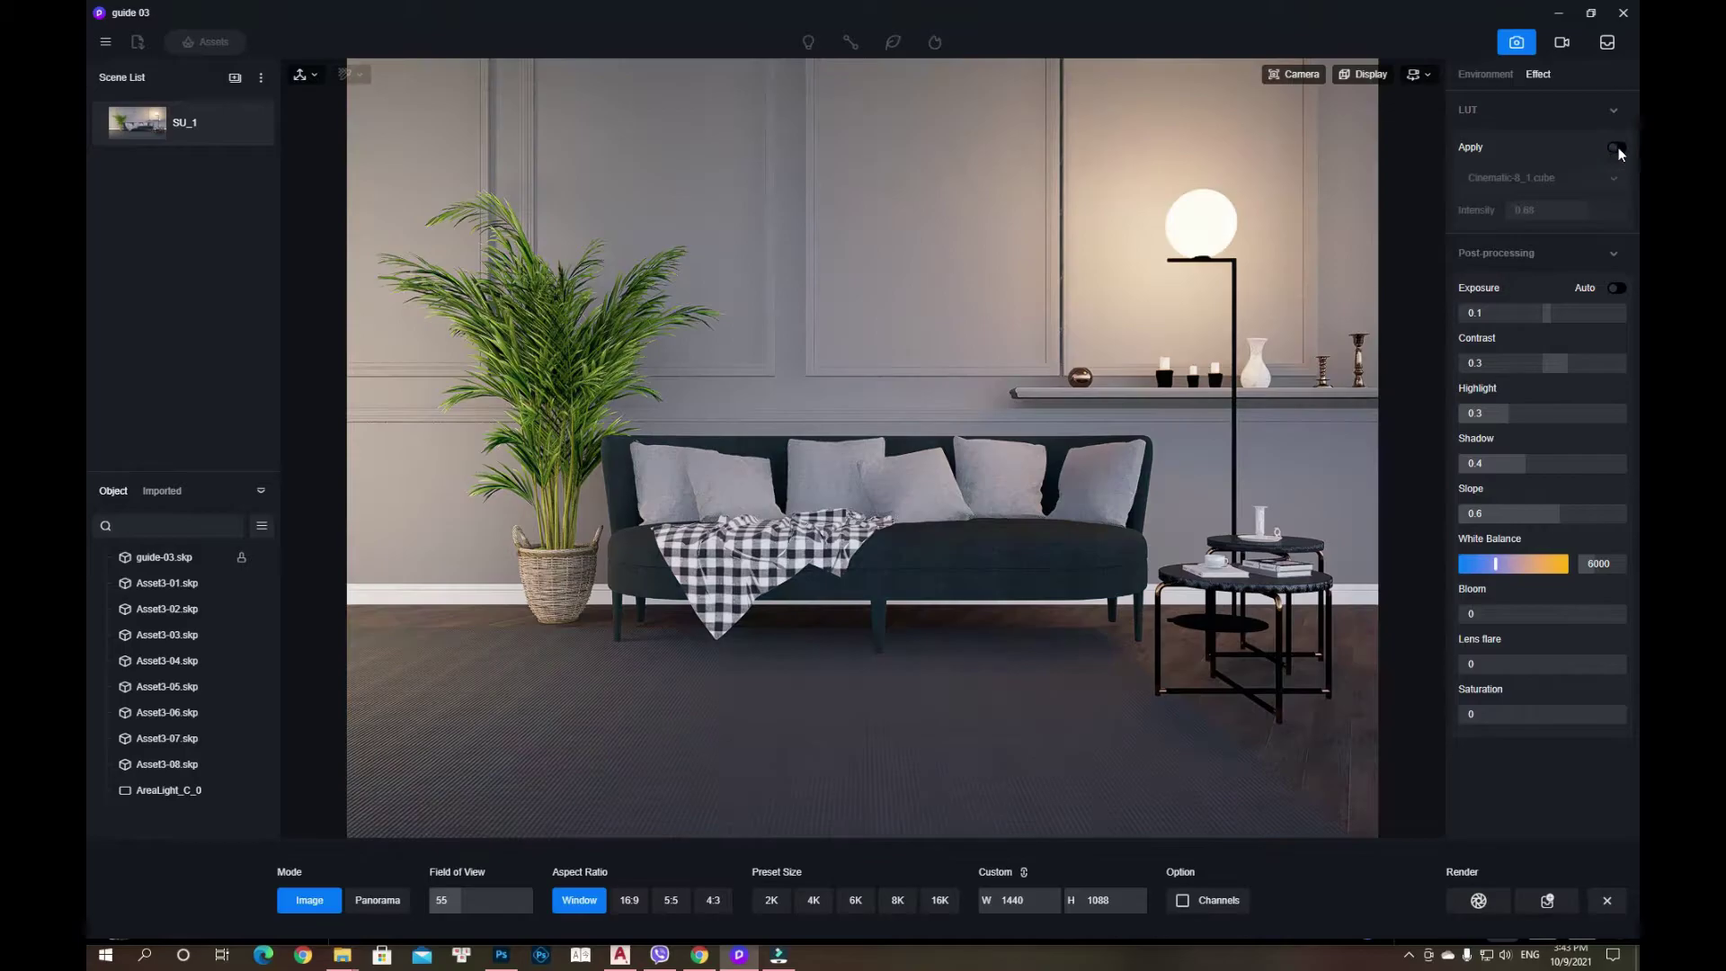
click(1623, 150)
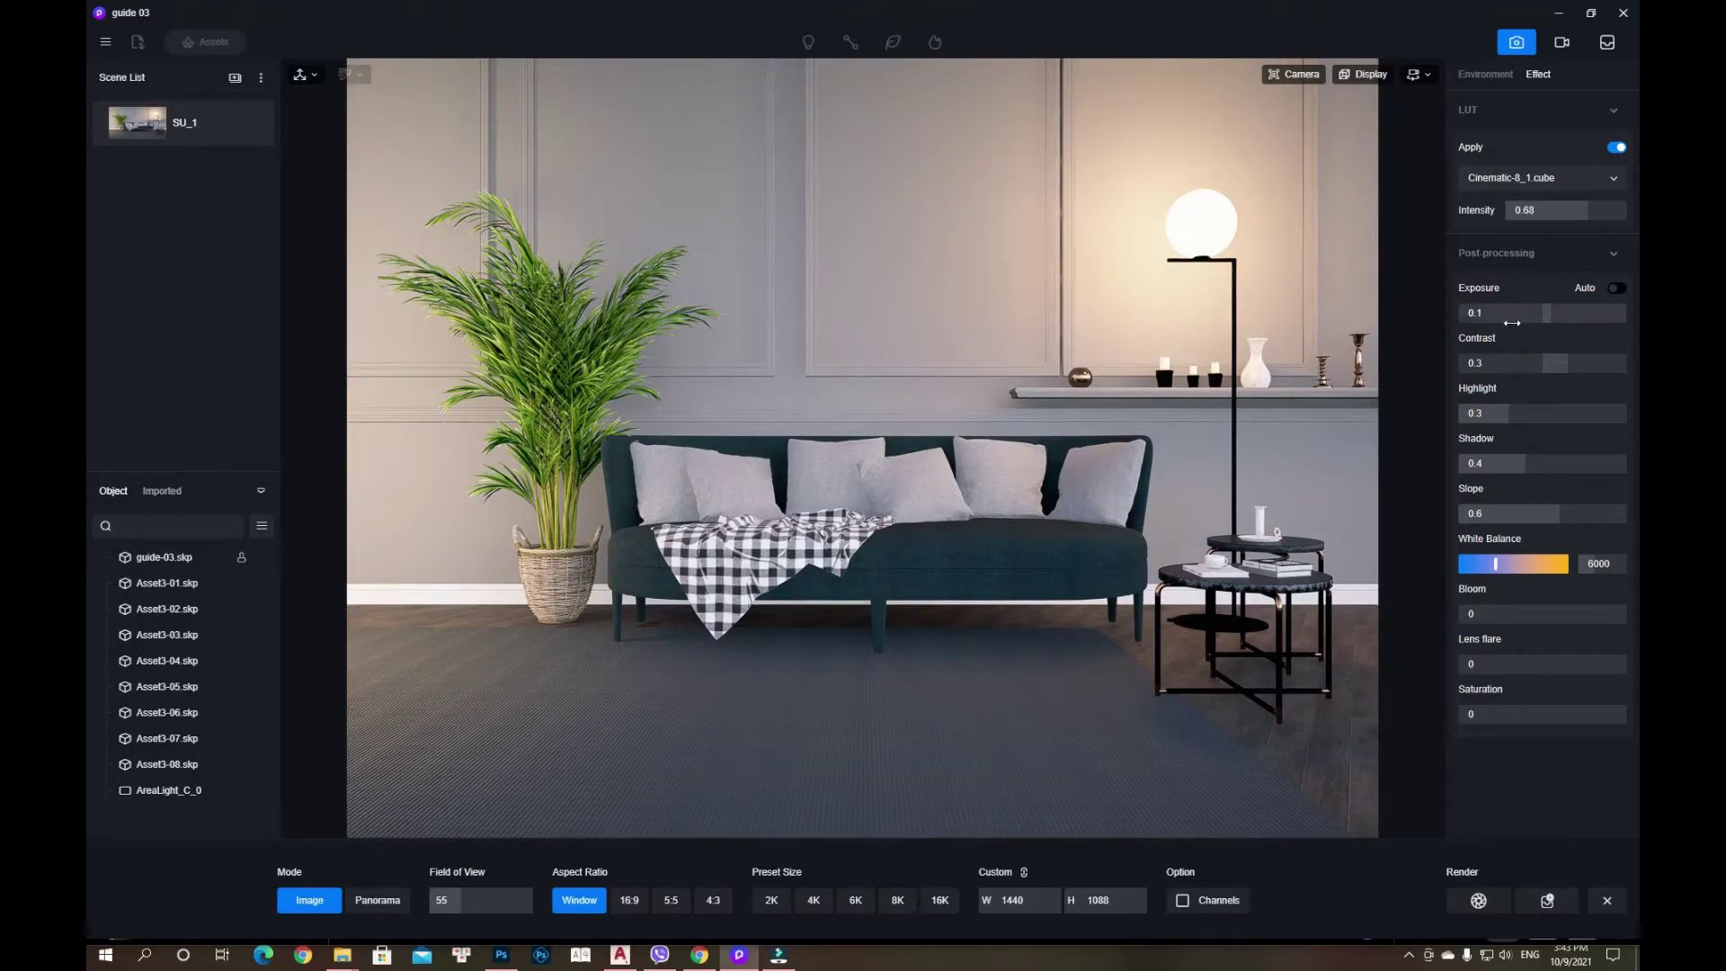
- Switch to the Cinematic-5 LUT and compare the image without it
click(1598, 178)
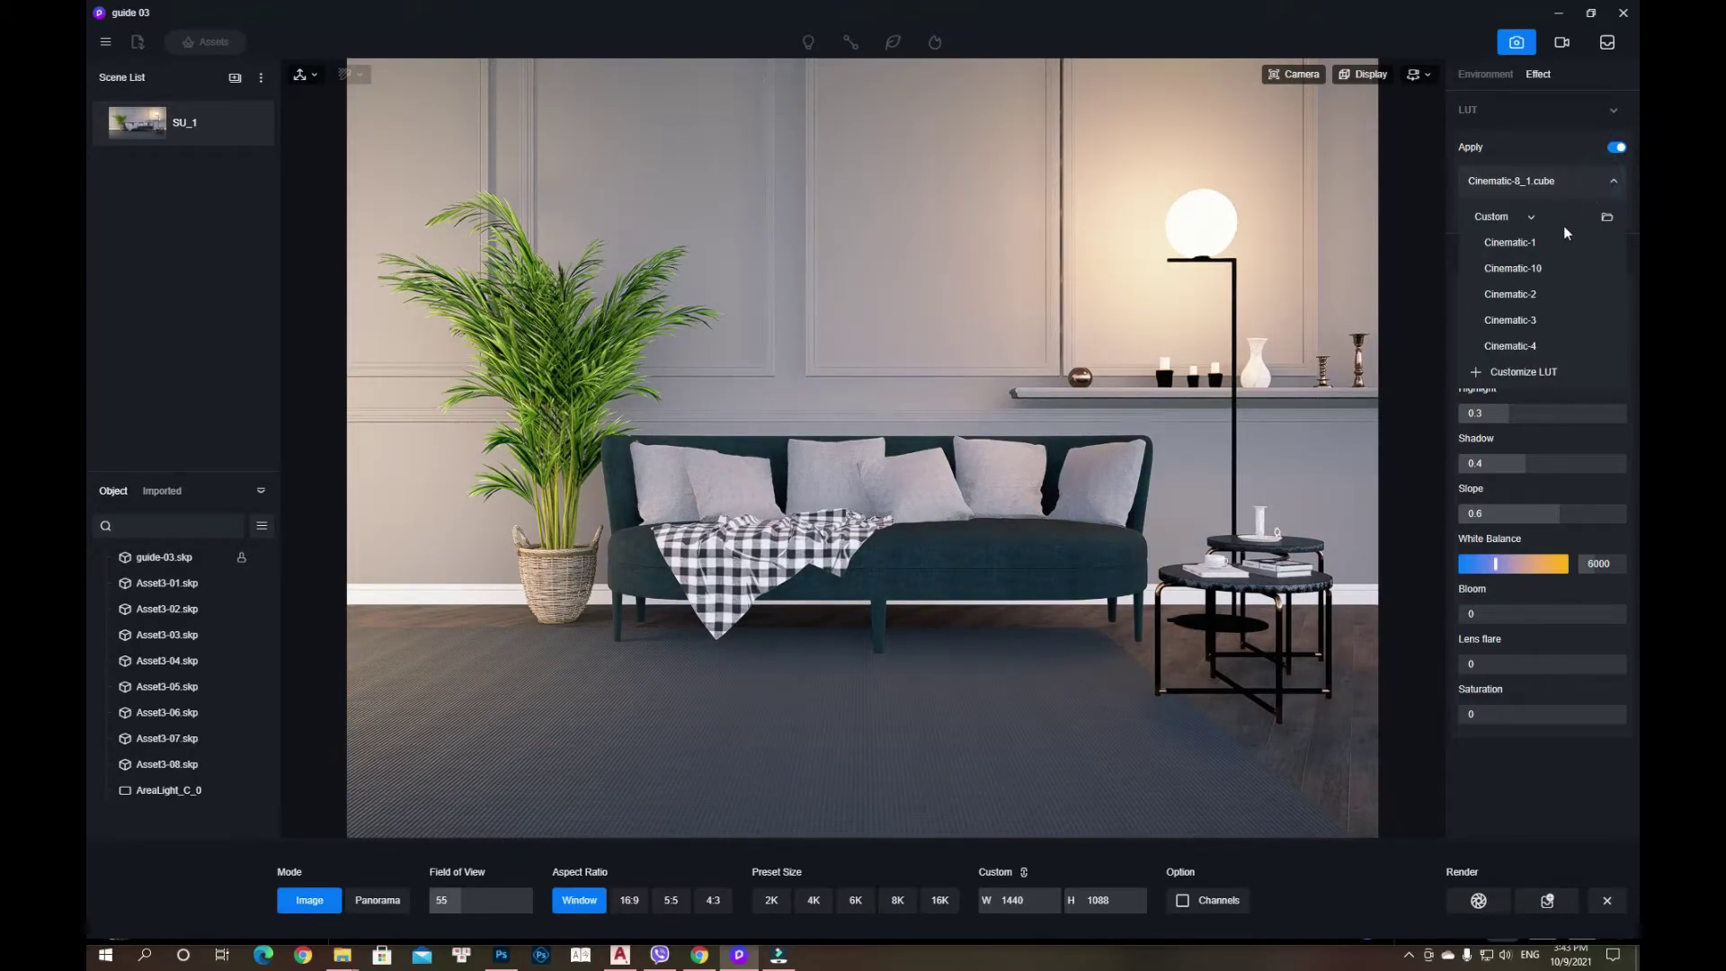
scroll(1541, 337, down, 1)
click(1535, 326)
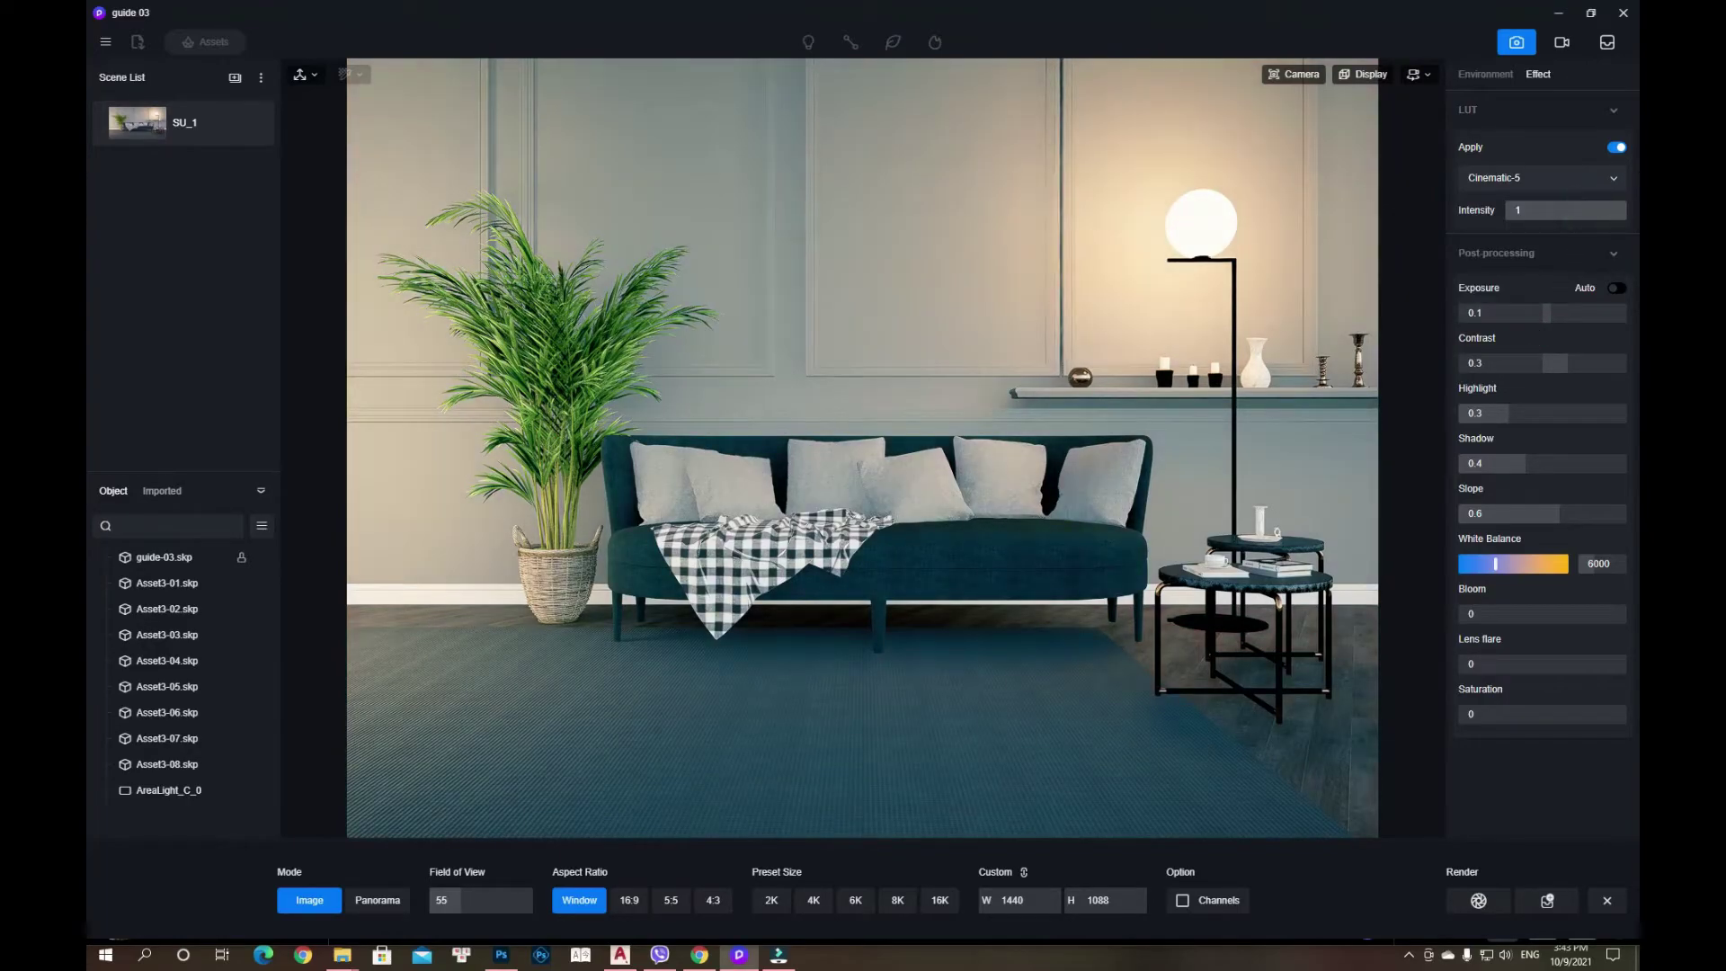
mouse_move(1585, 208)
mouse_down()
mouse_move(1556, 214)
mouse_move(1570, 214)
mouse_up()
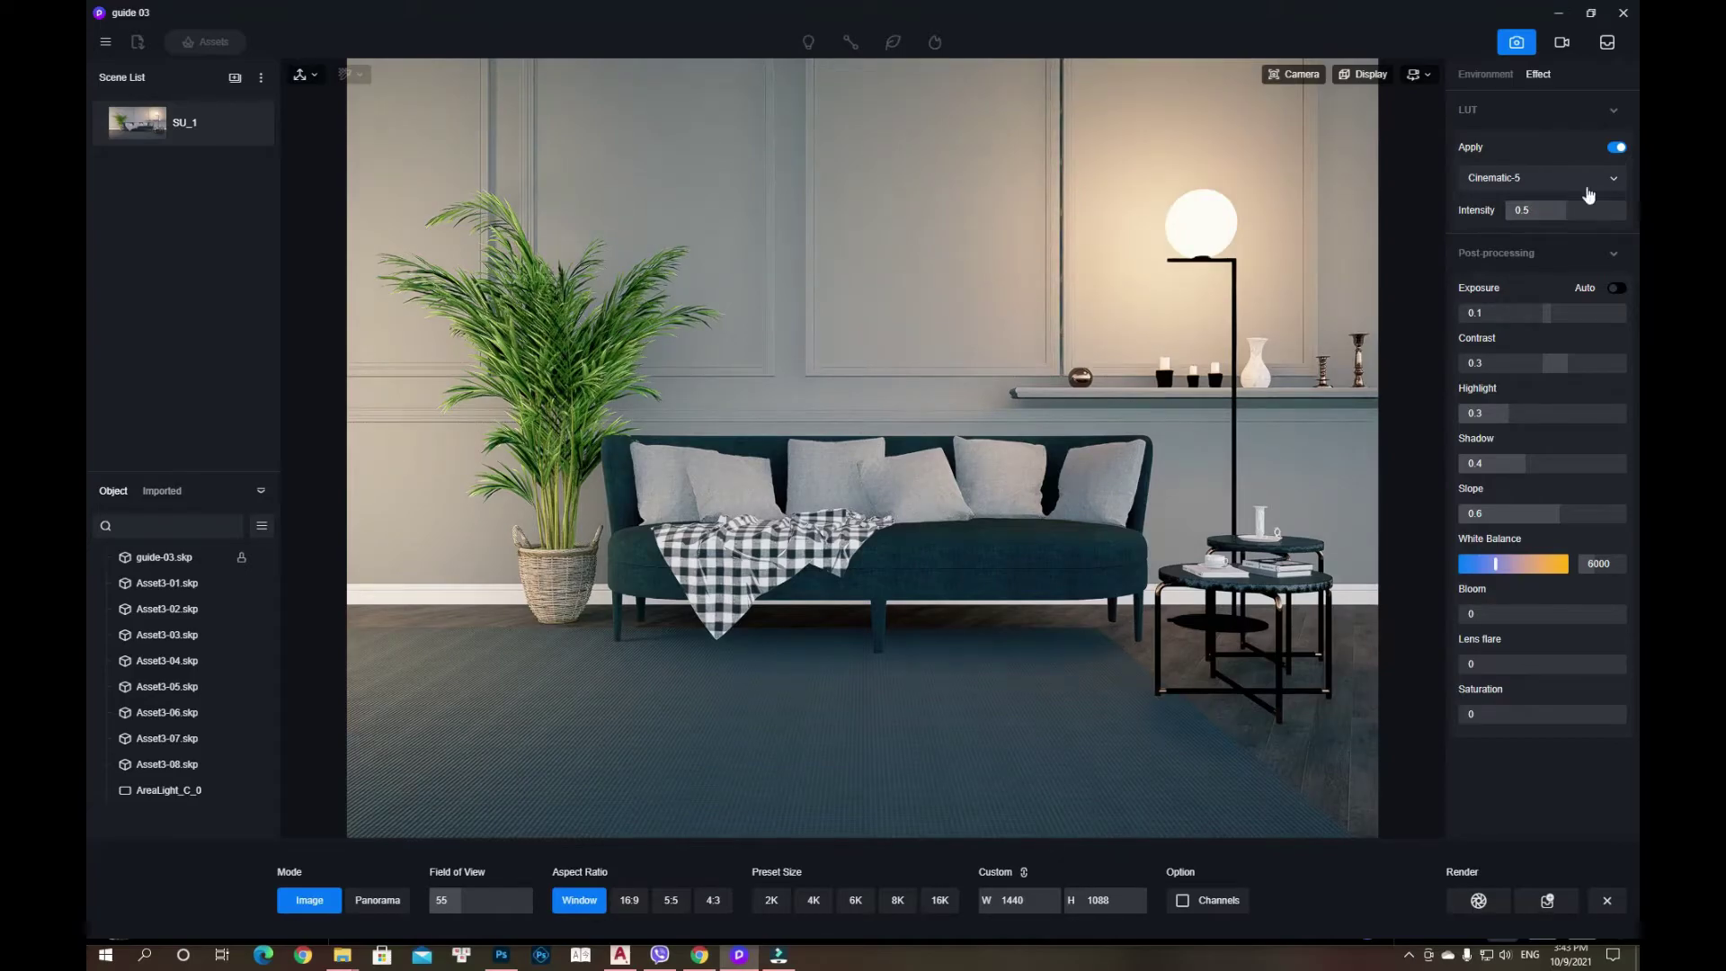
click(1615, 149)
- Raise Cinematic-5 intensity to 0.8, recompare, and set the image aspect ratio to 16:9
drag(1572, 209, 1592, 212)
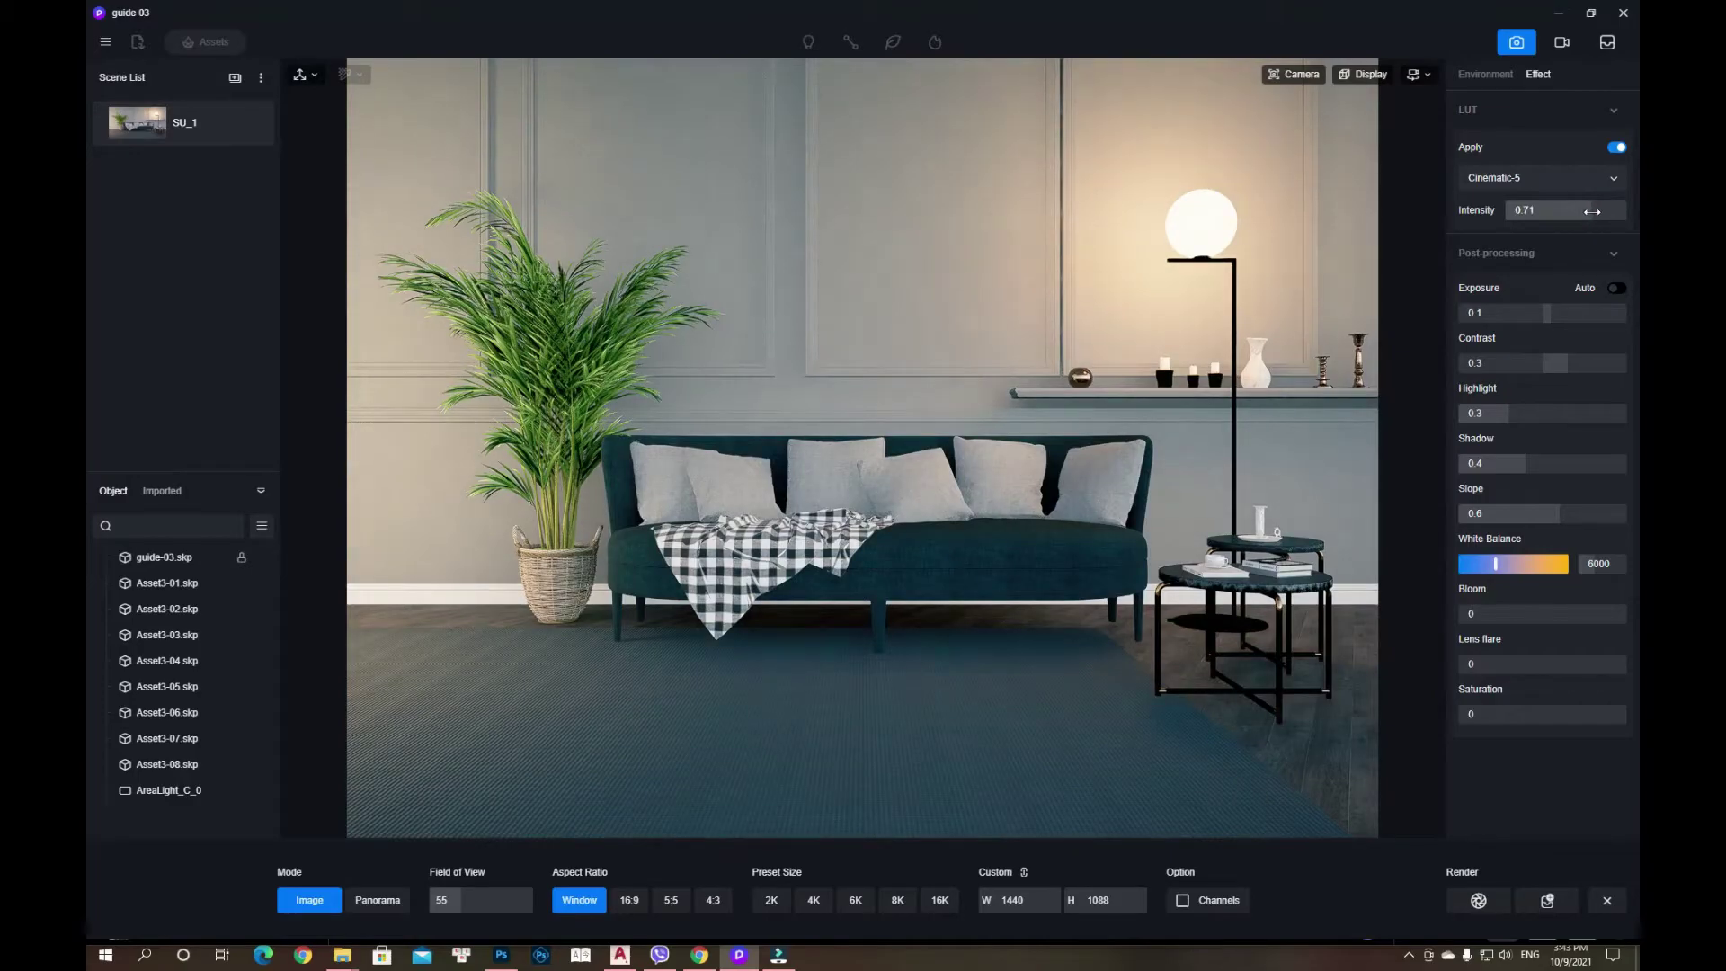
drag(1602, 211, 1604, 211)
click(1615, 148)
click(631, 902)
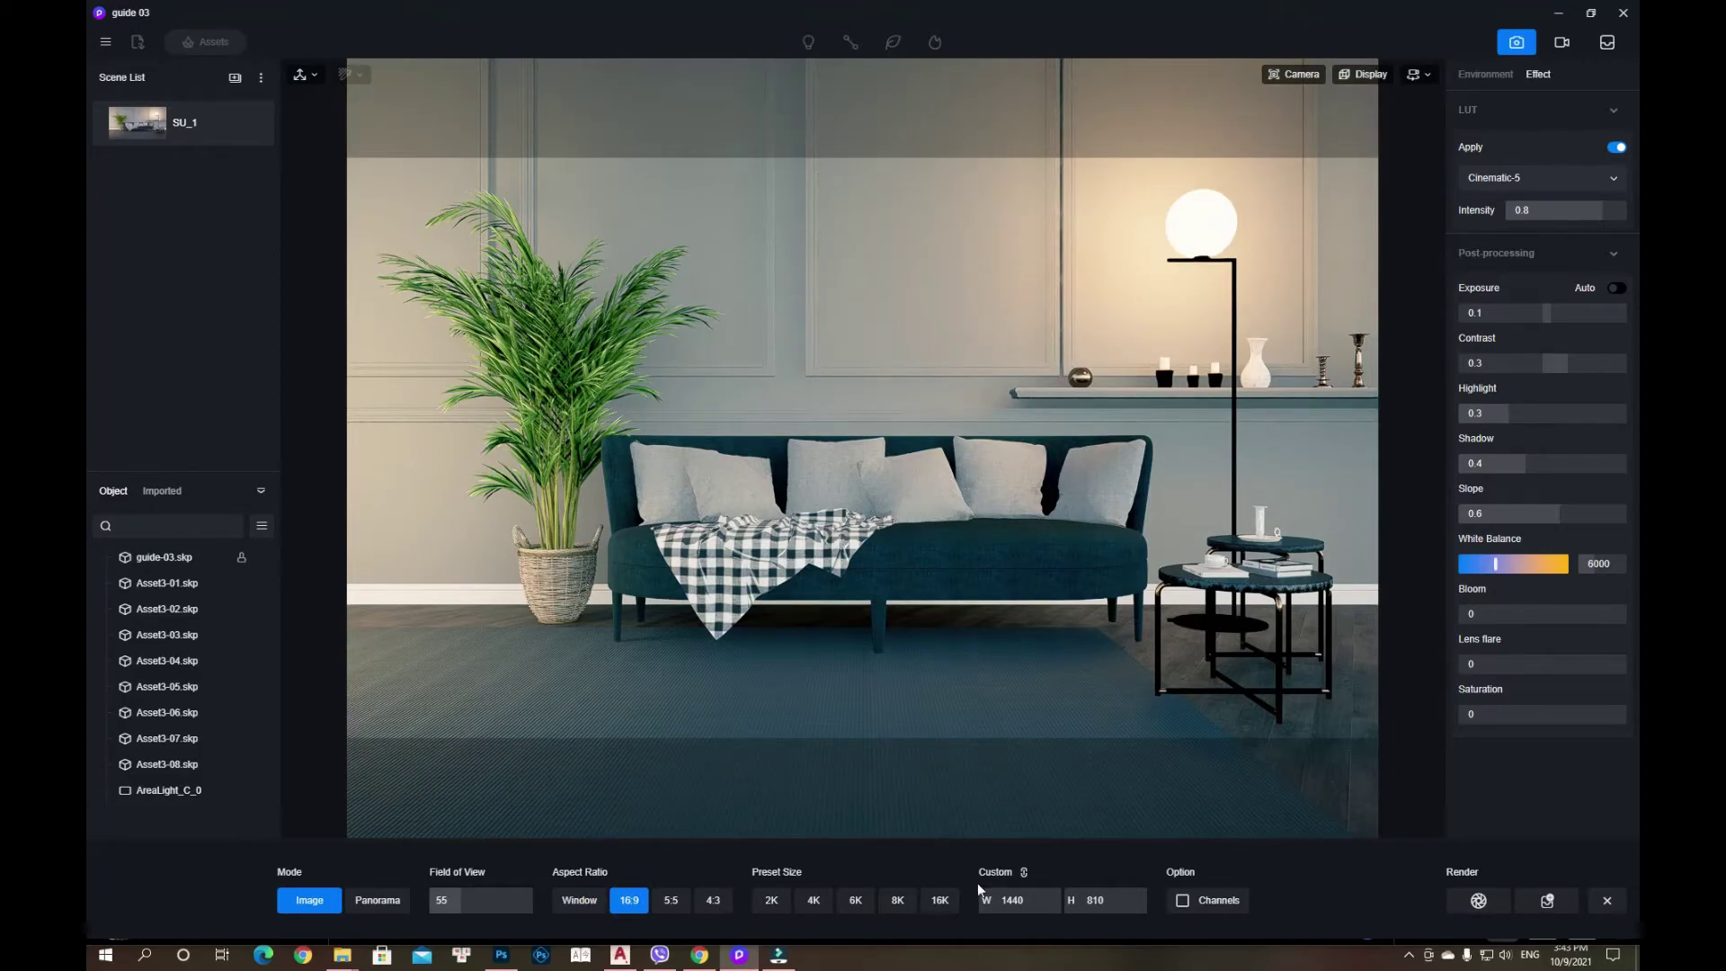
- Set the output to the 4K preset (4096 × 2160) and camera FOV to 60
double_click(1012, 900)
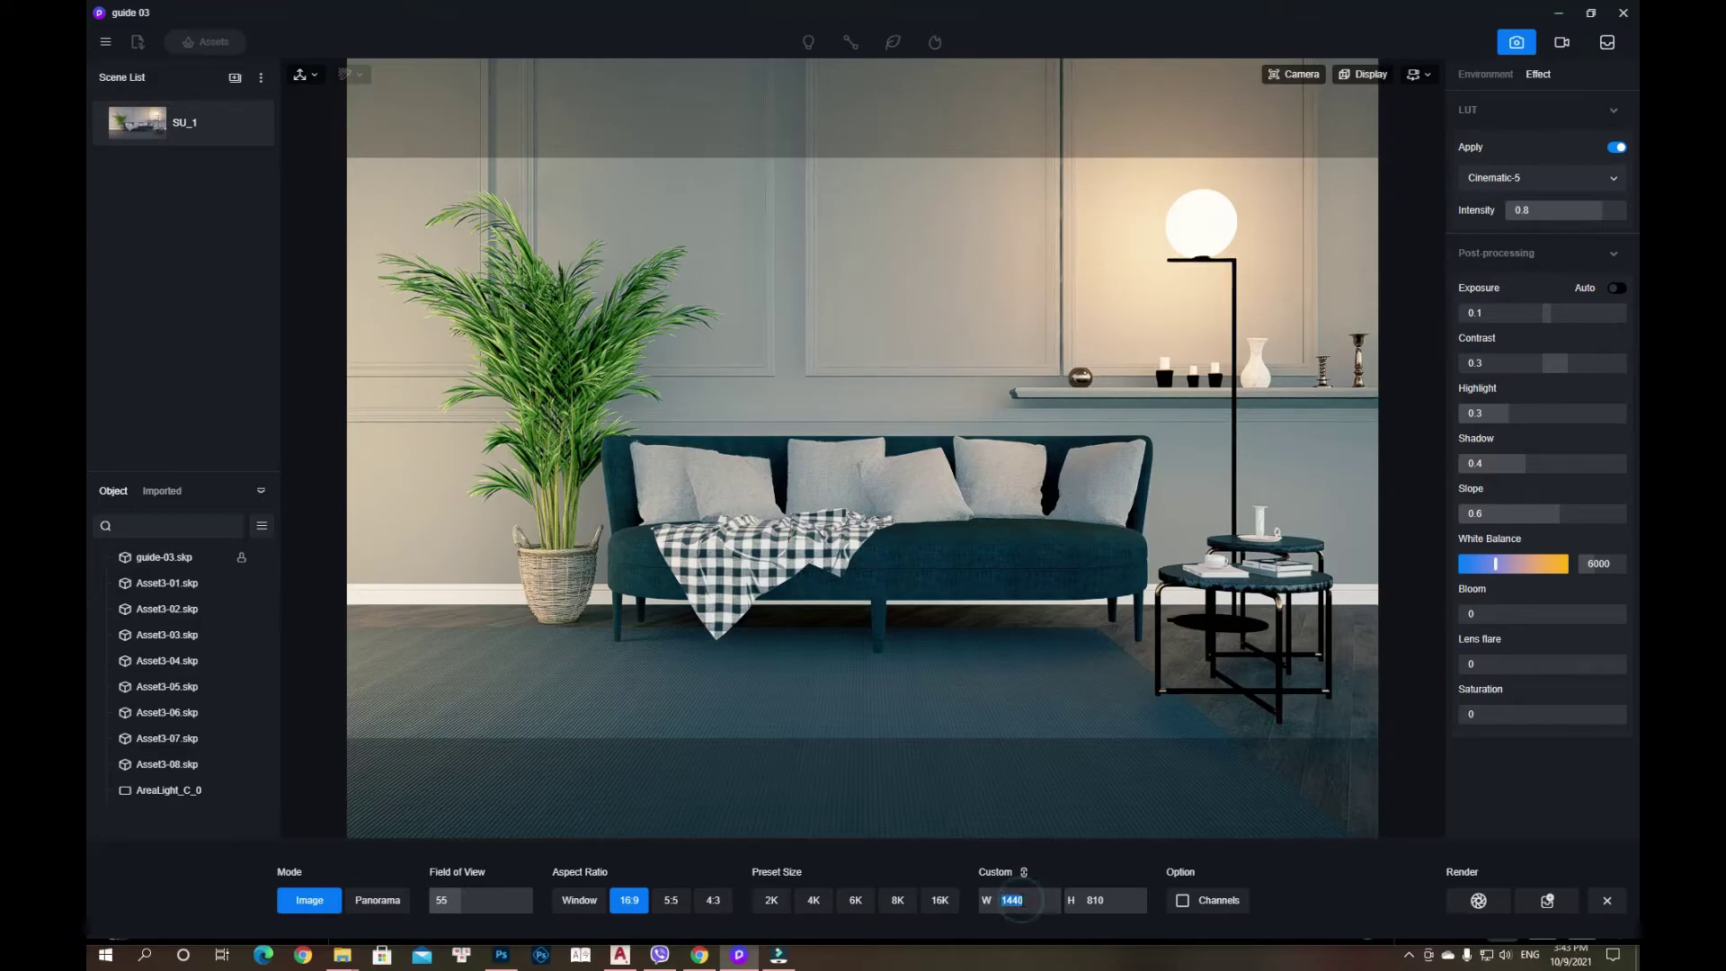
click(814, 910)
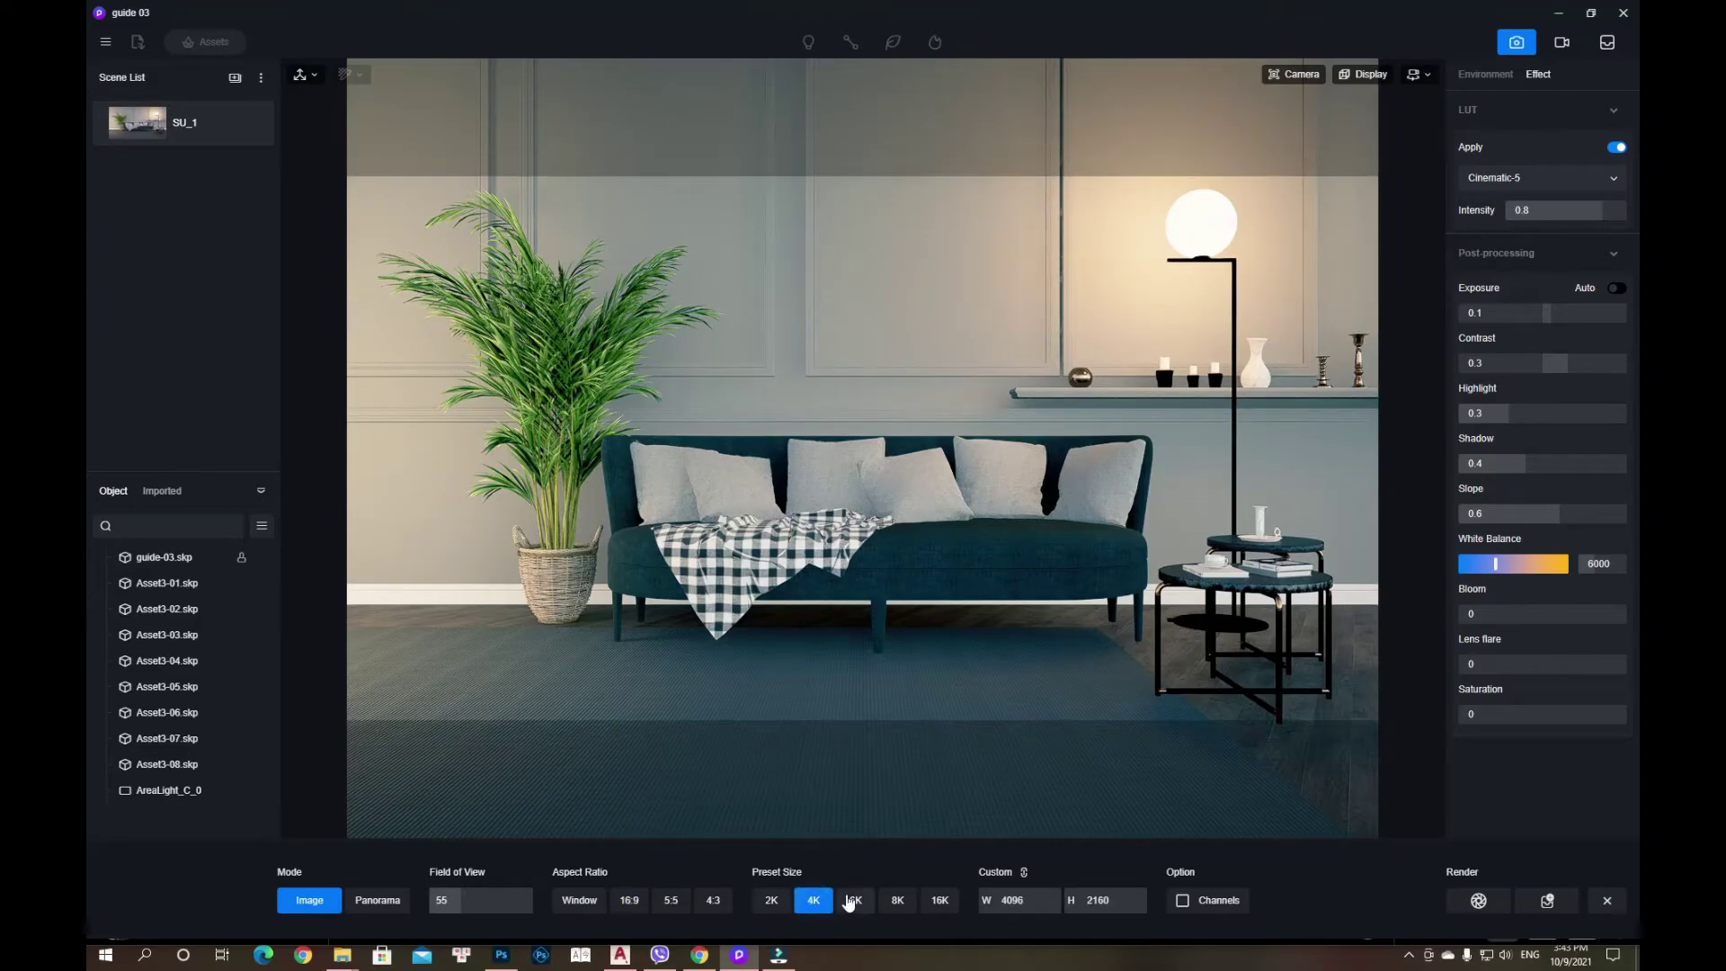
click(1294, 74)
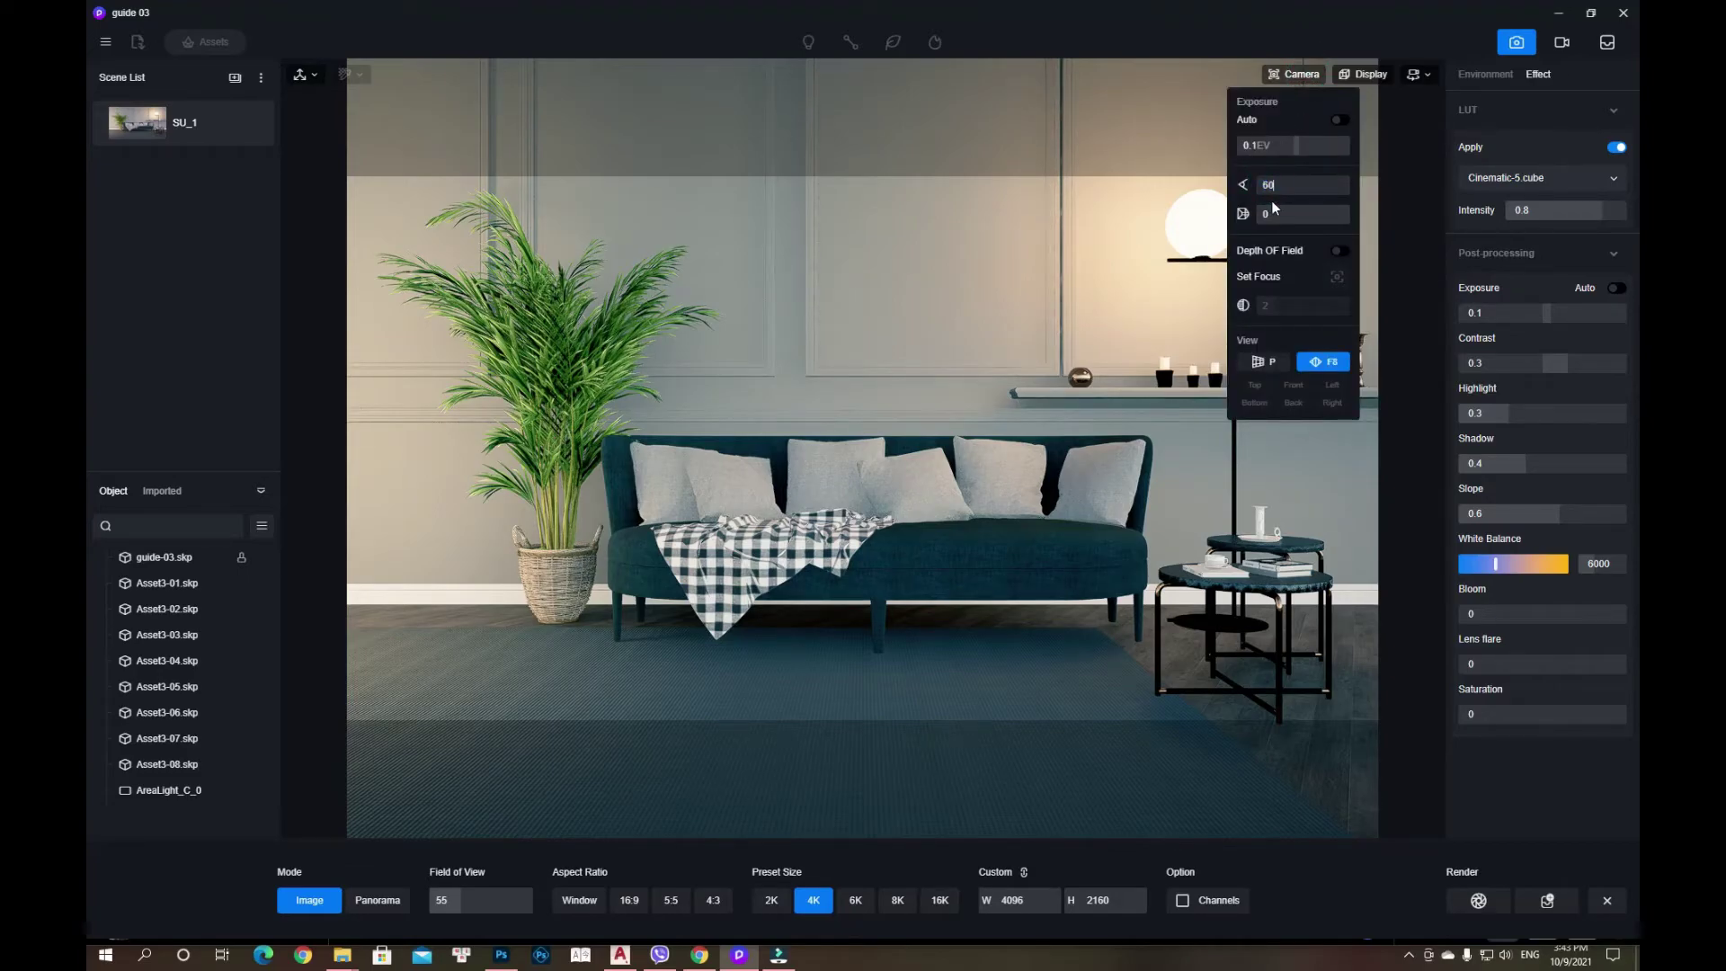
text(60)
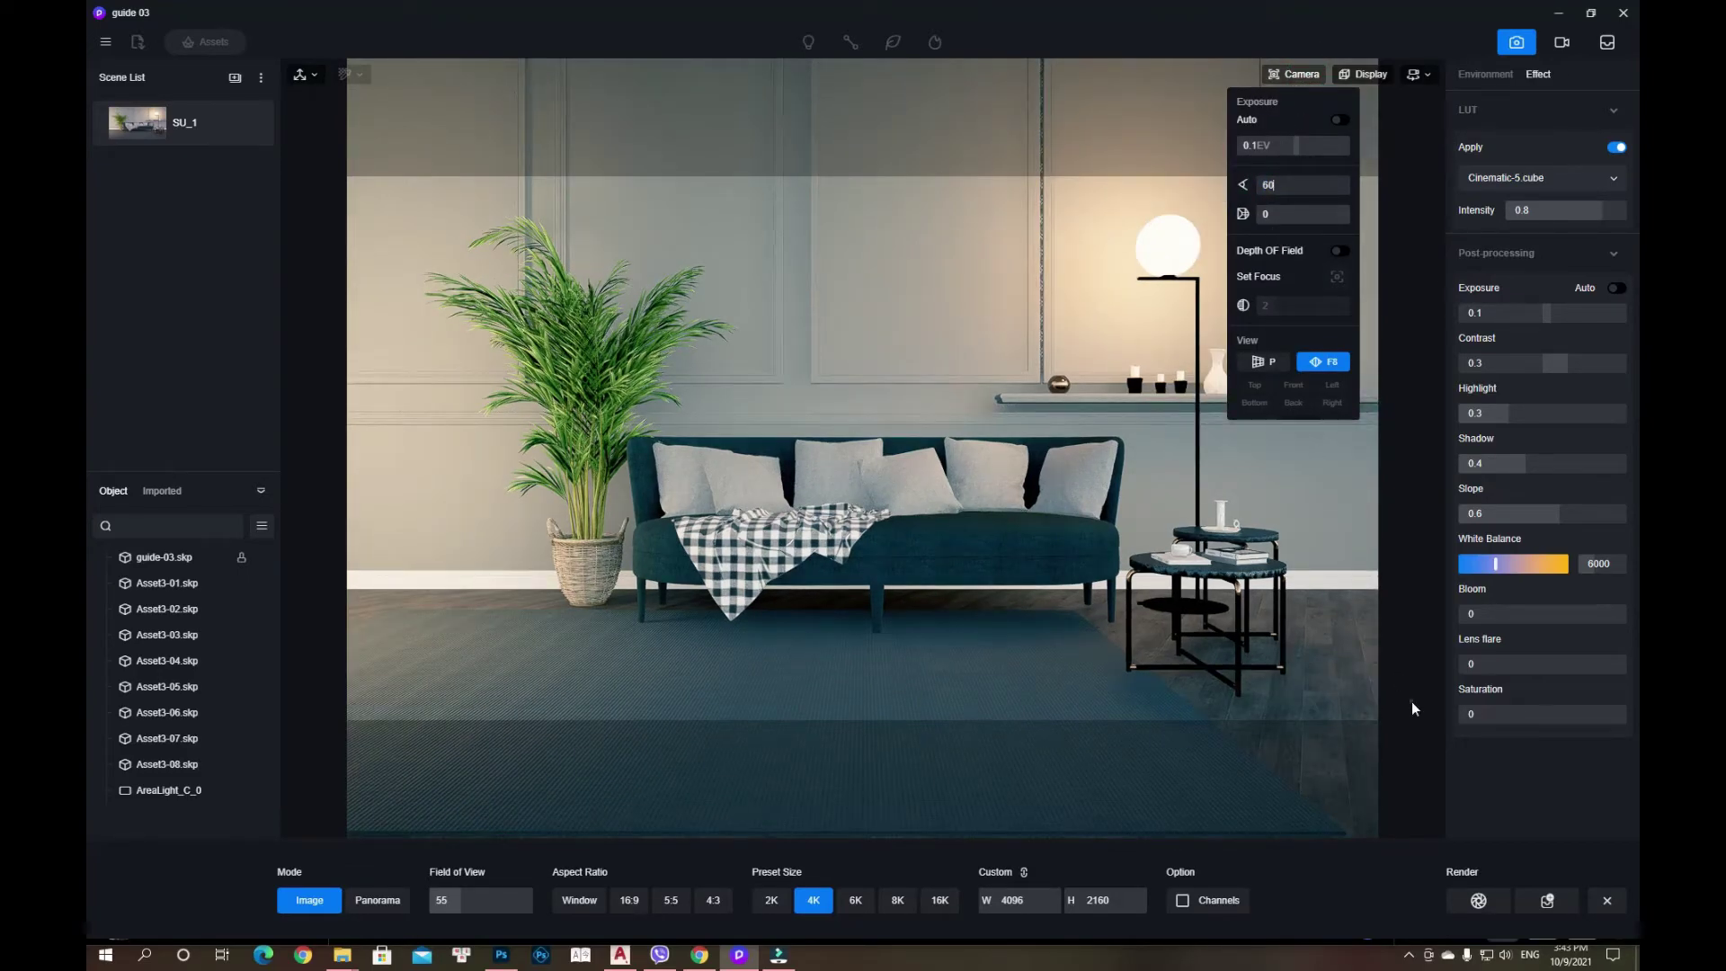
click(1412, 702)
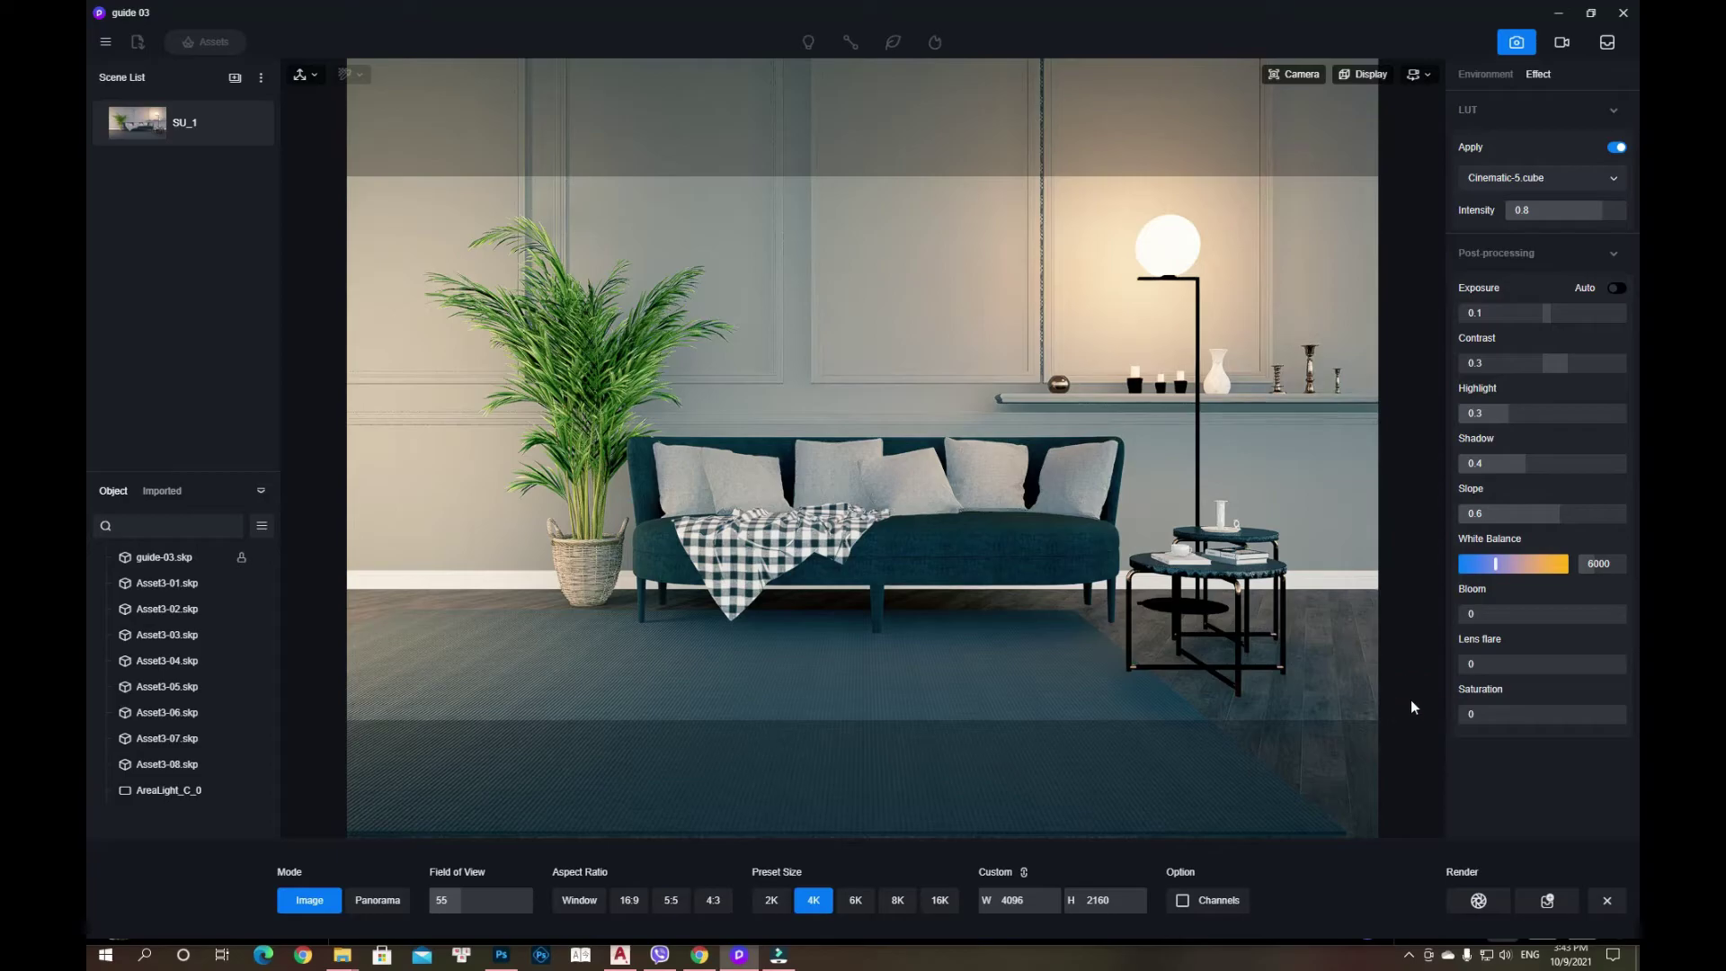
- Render the image as a PNG named 'Lut Render' in the Guide-03 folder
click(1478, 901)
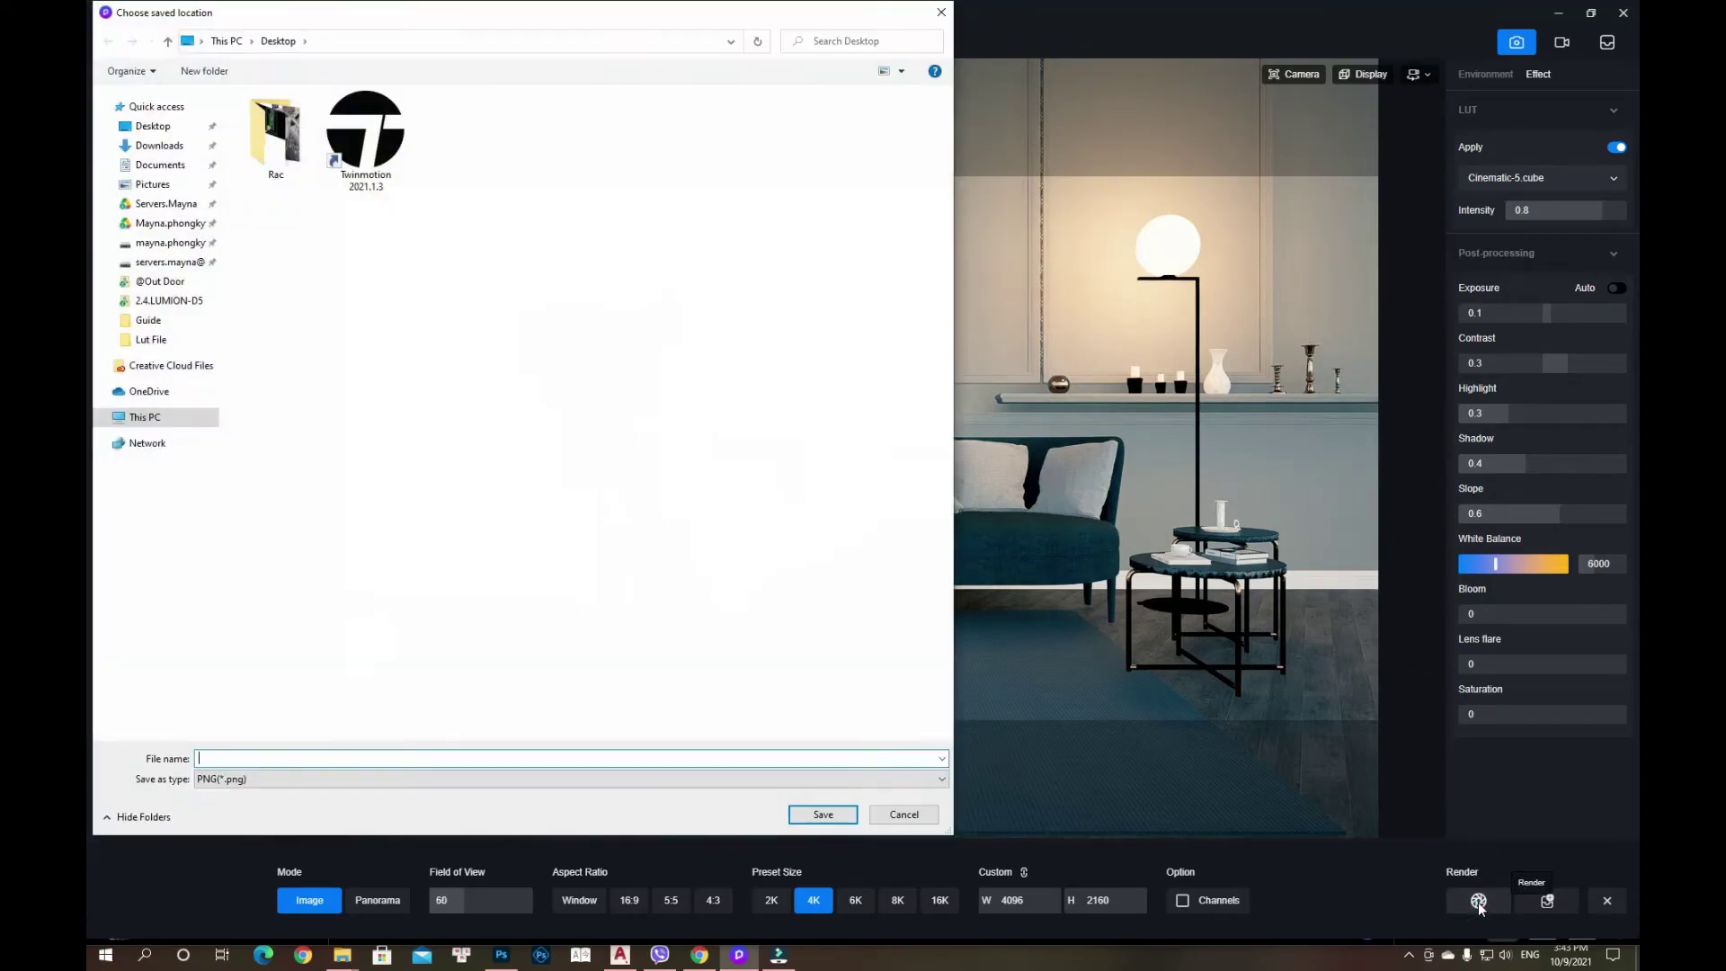
click(148, 320)
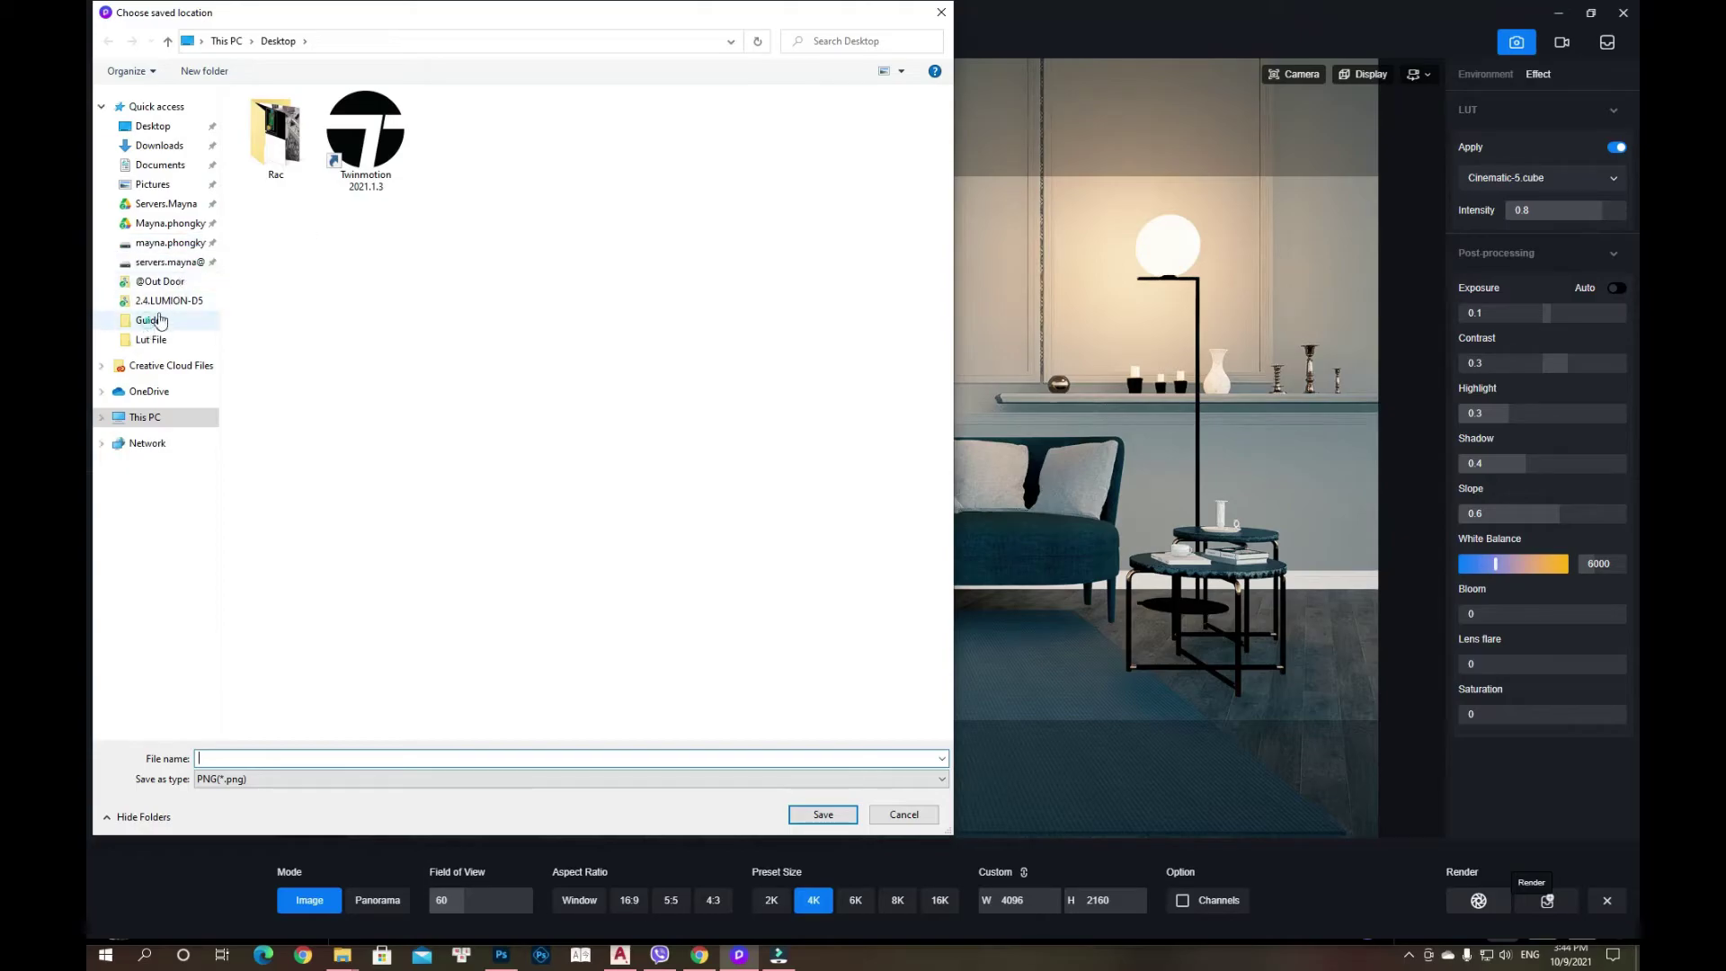
double_click(289, 135)
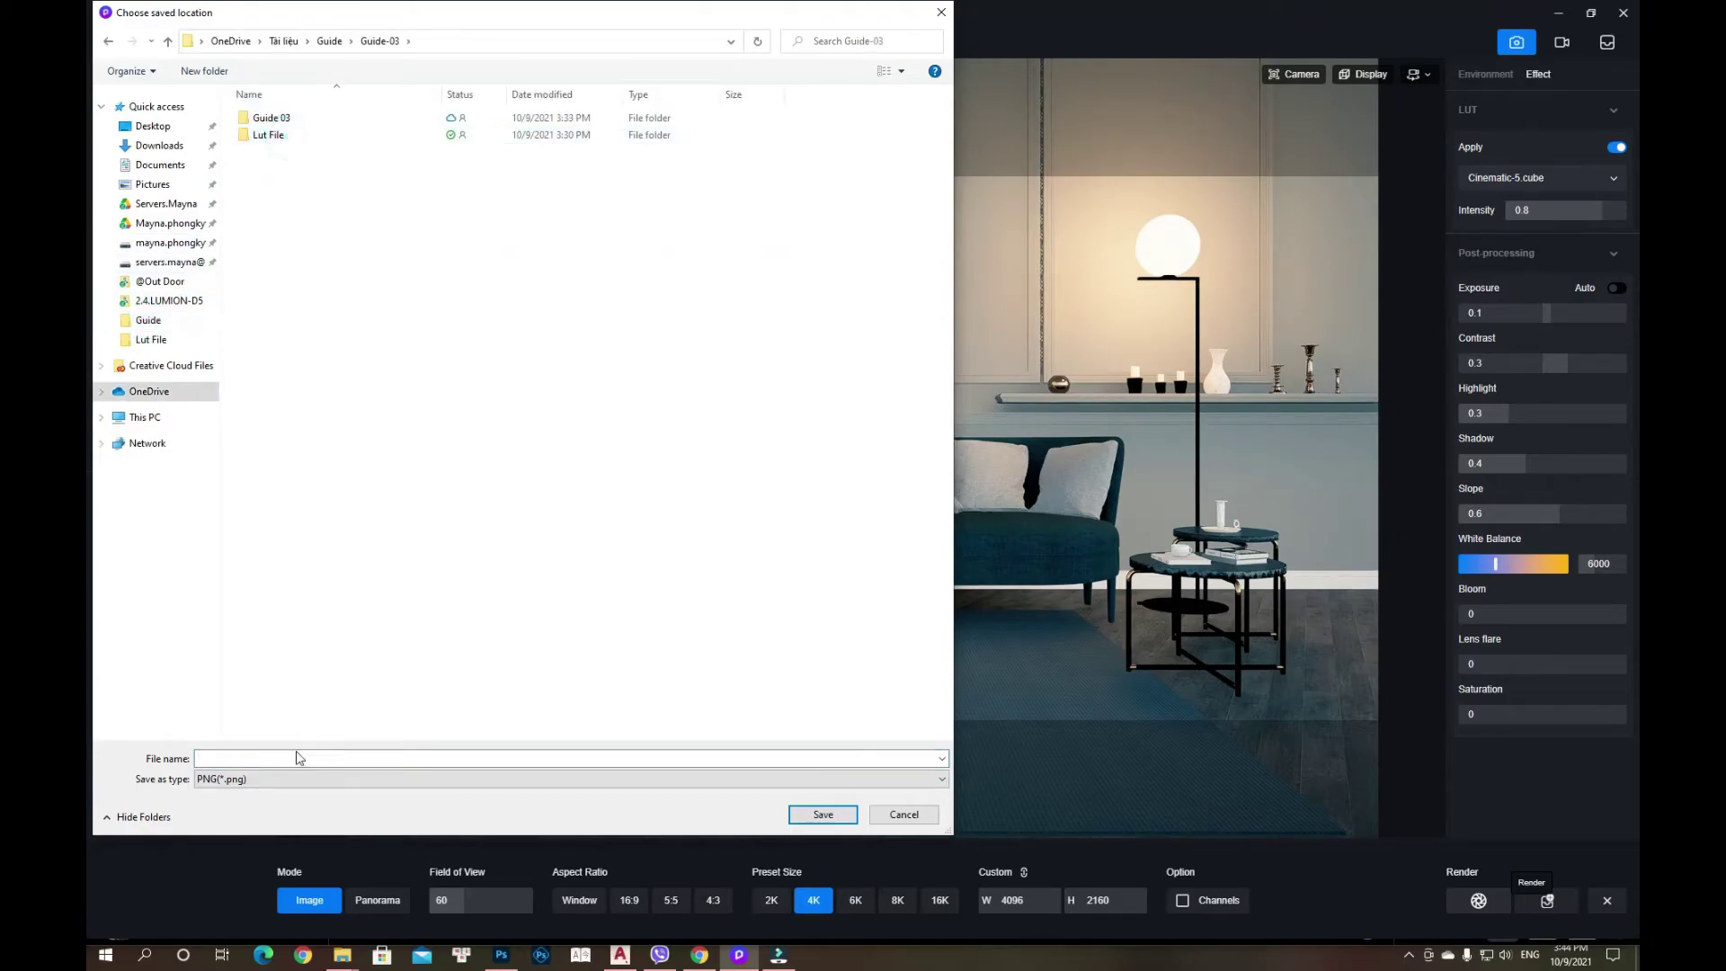
text(Lu)
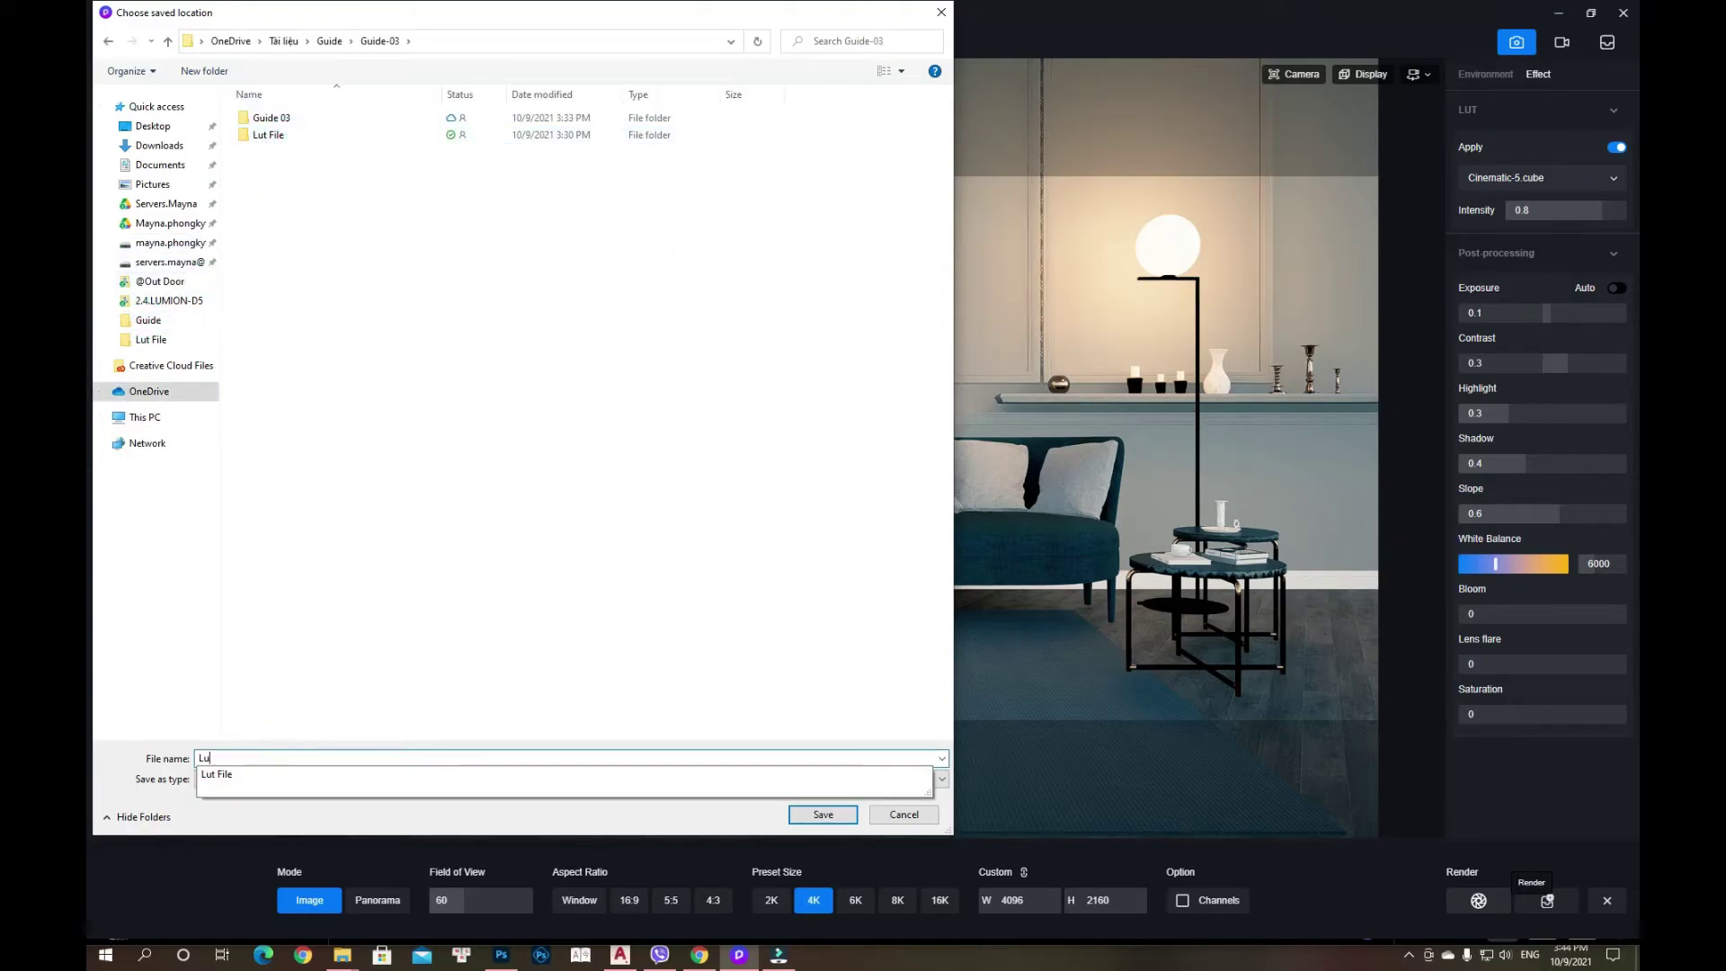
text(t Render)
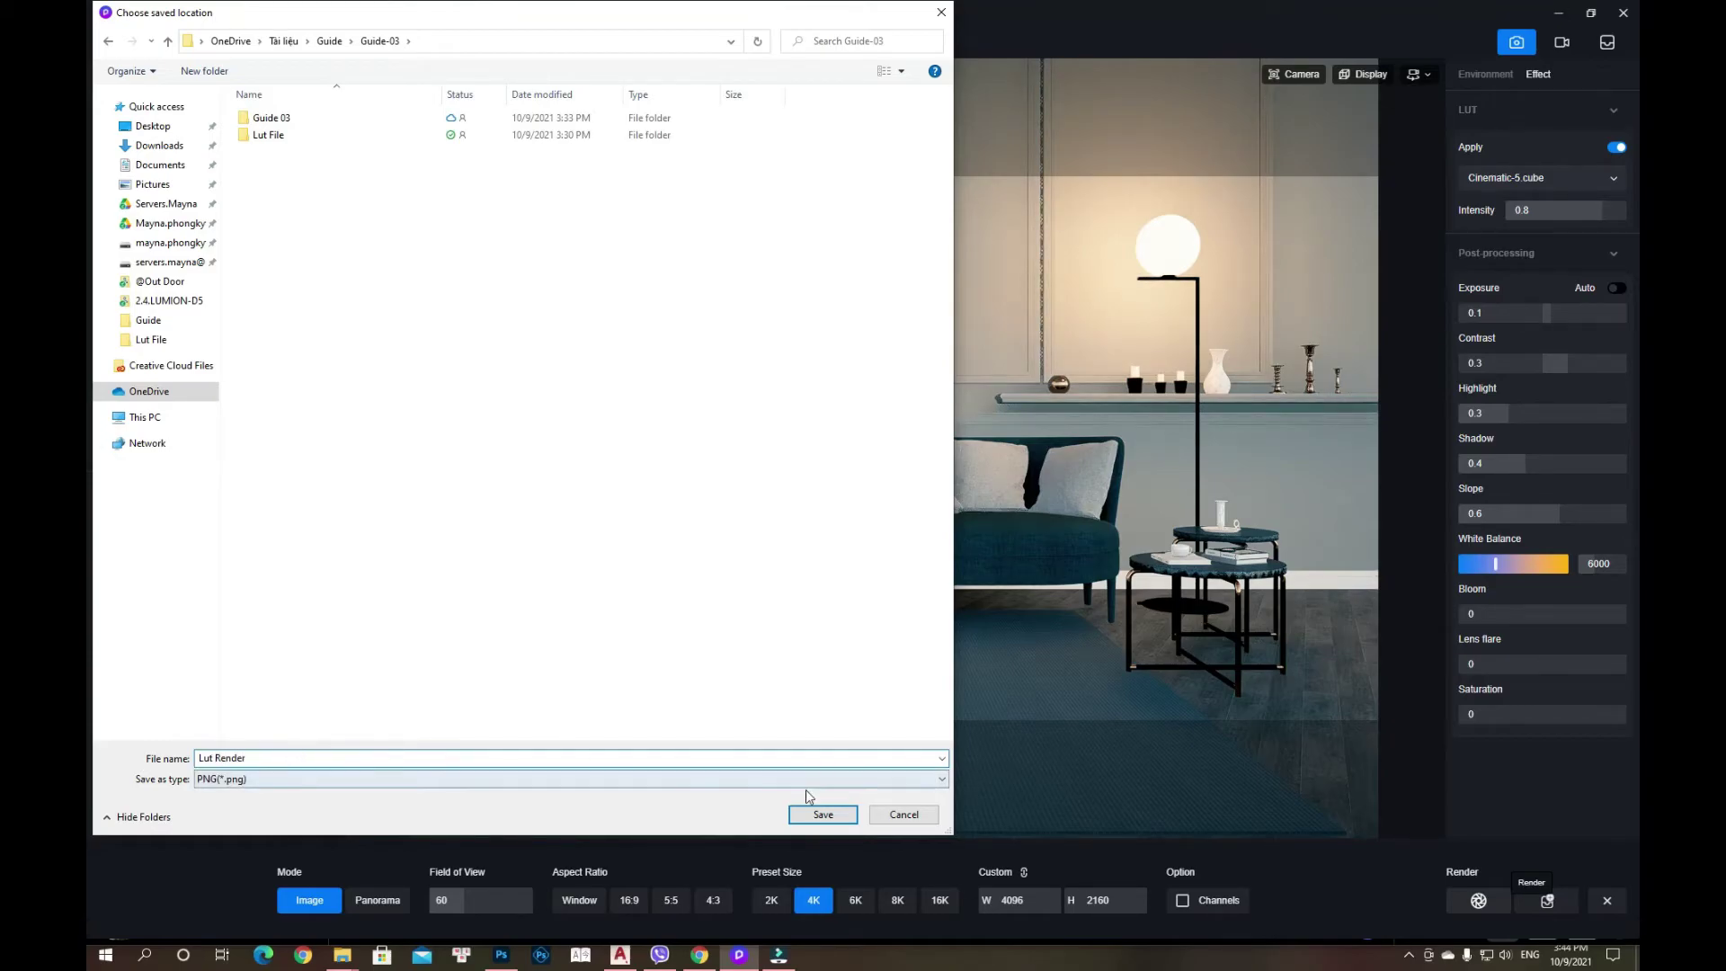
click(820, 813)
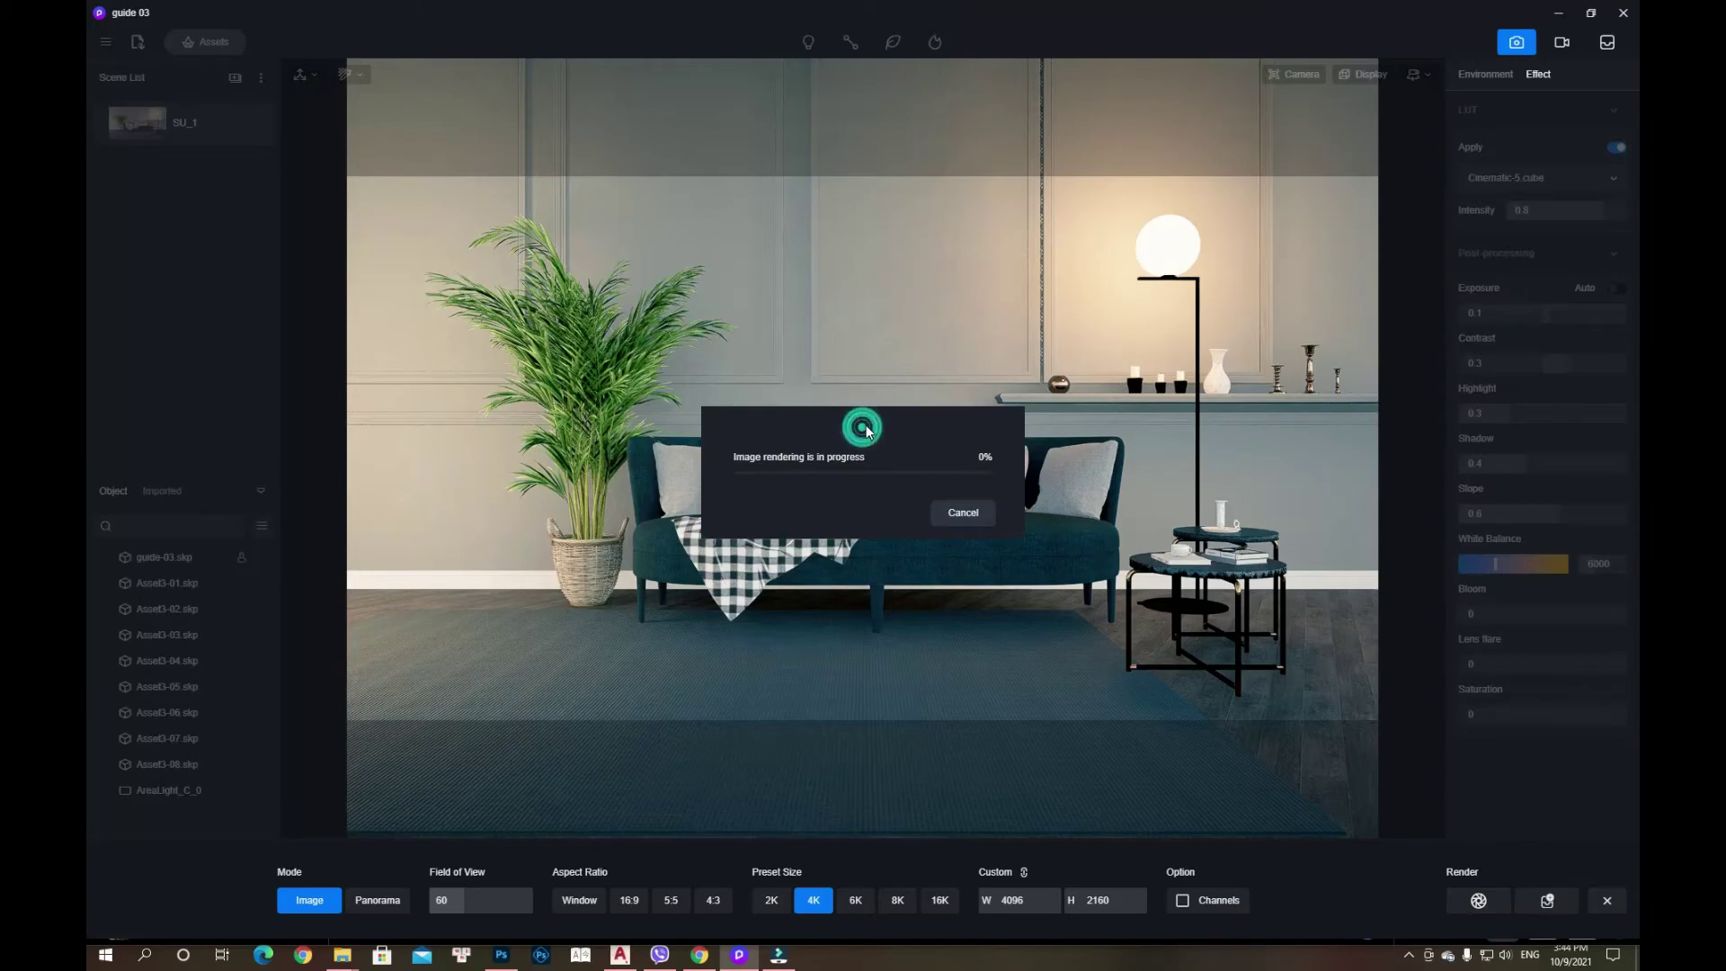